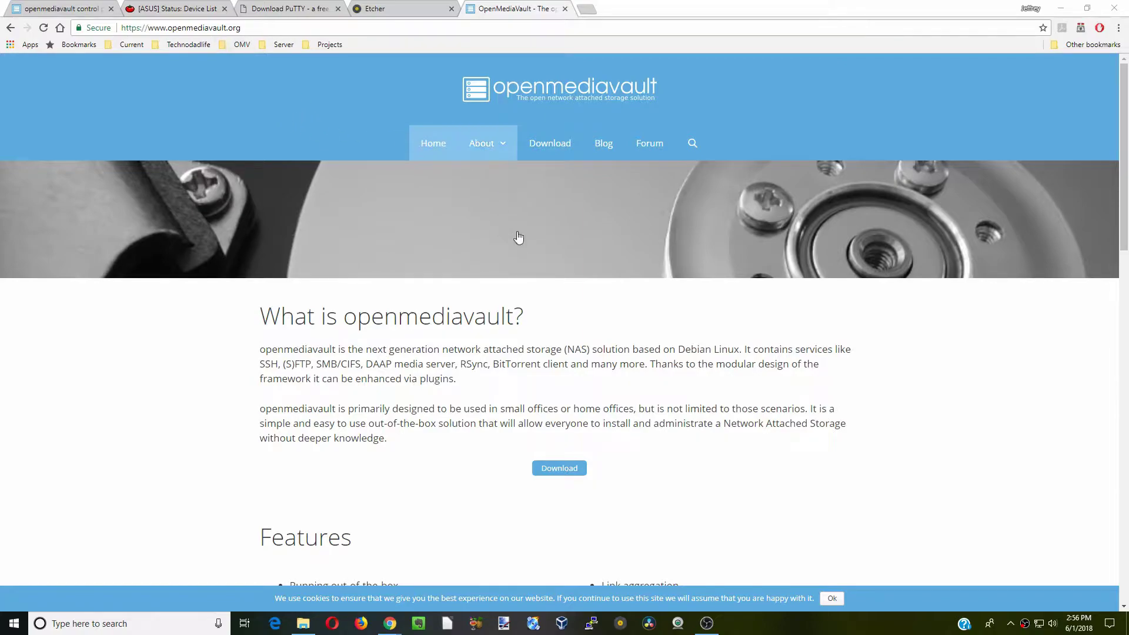
# Find the Raspberry Pi images folder on SourceForge, then close the SourceForge and Etcher tabs
pyautogui.click(552, 145)
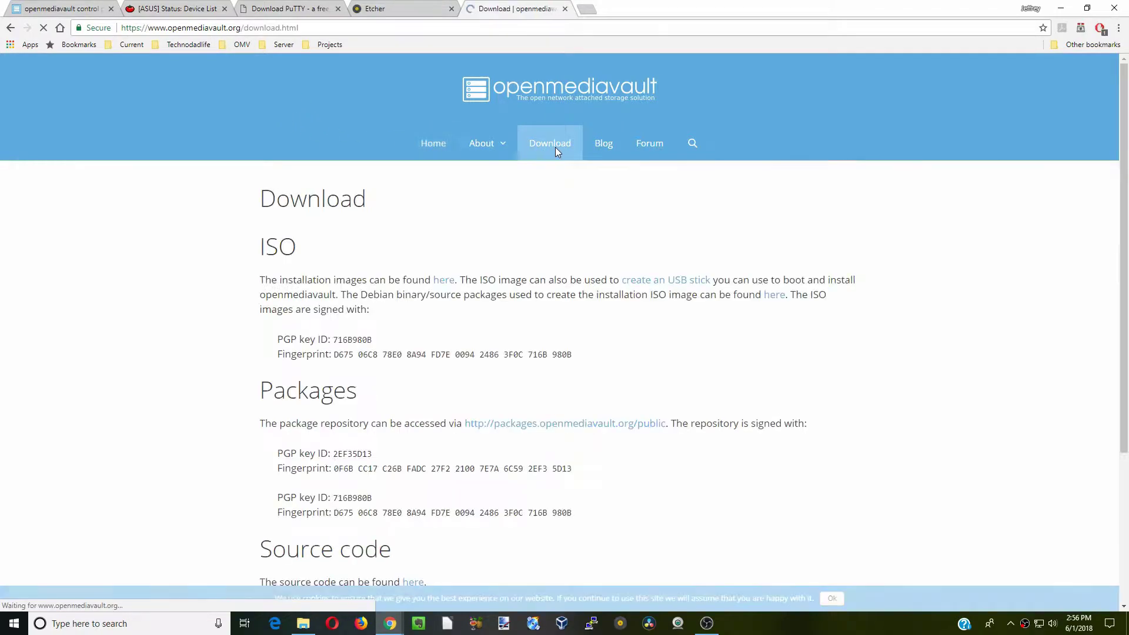
pyautogui.click(444, 281)
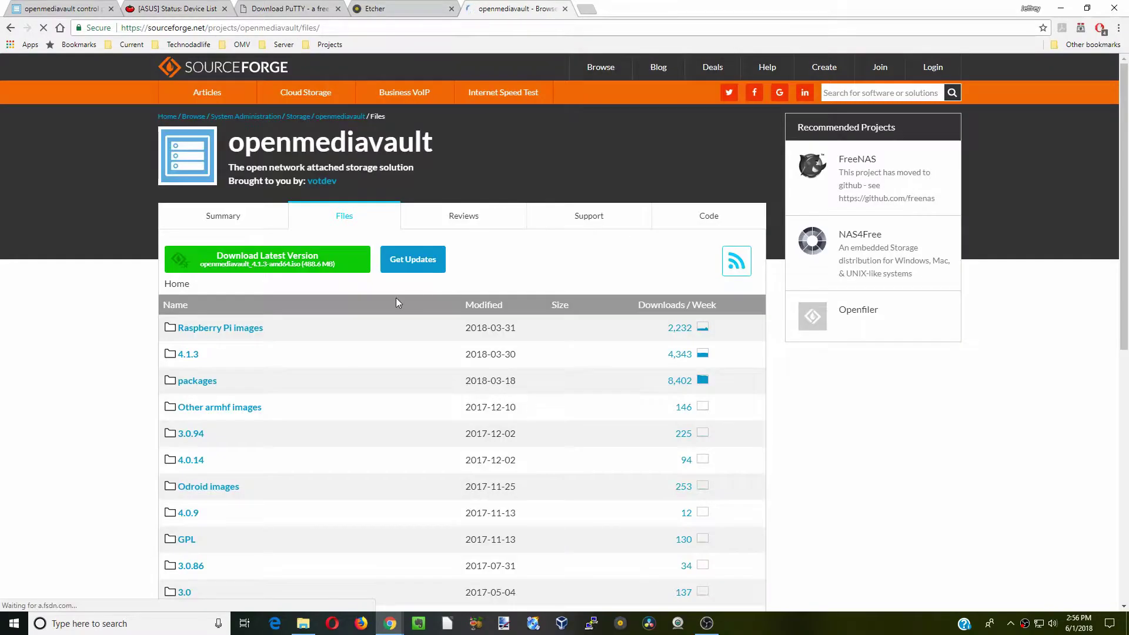
pyautogui.click(234, 331)
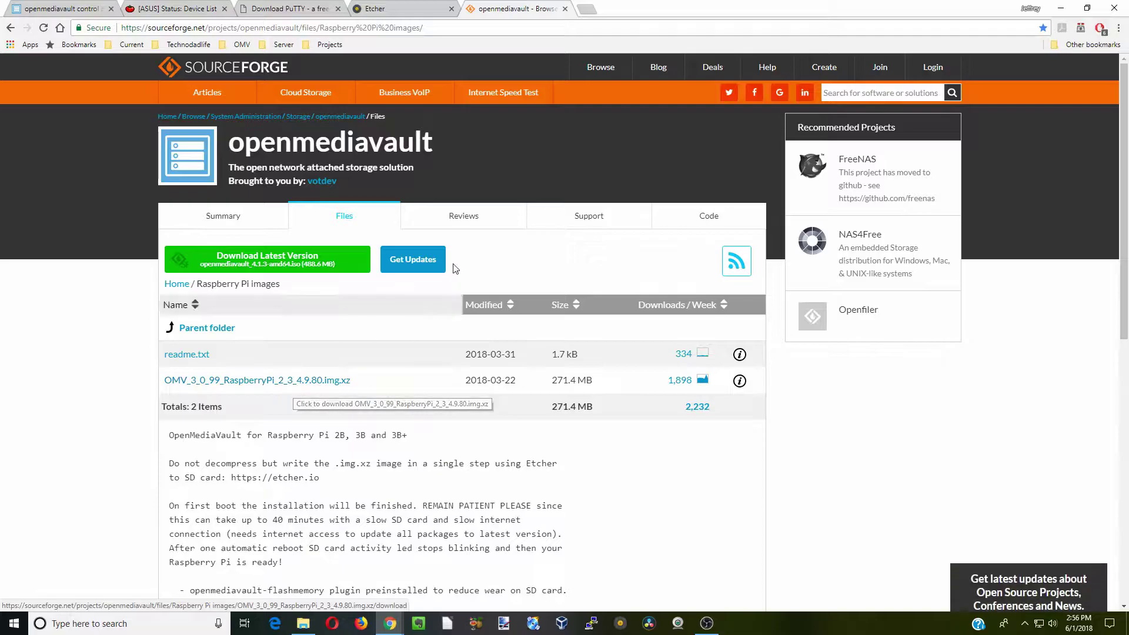
pyautogui.click(564, 8)
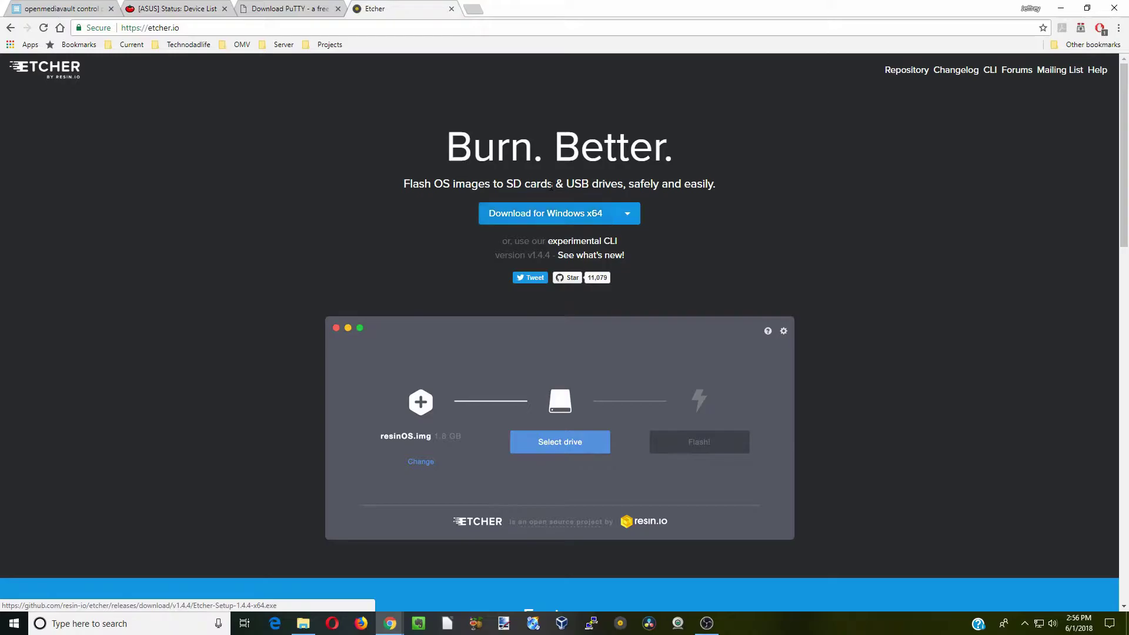
pyautogui.click(452, 9)
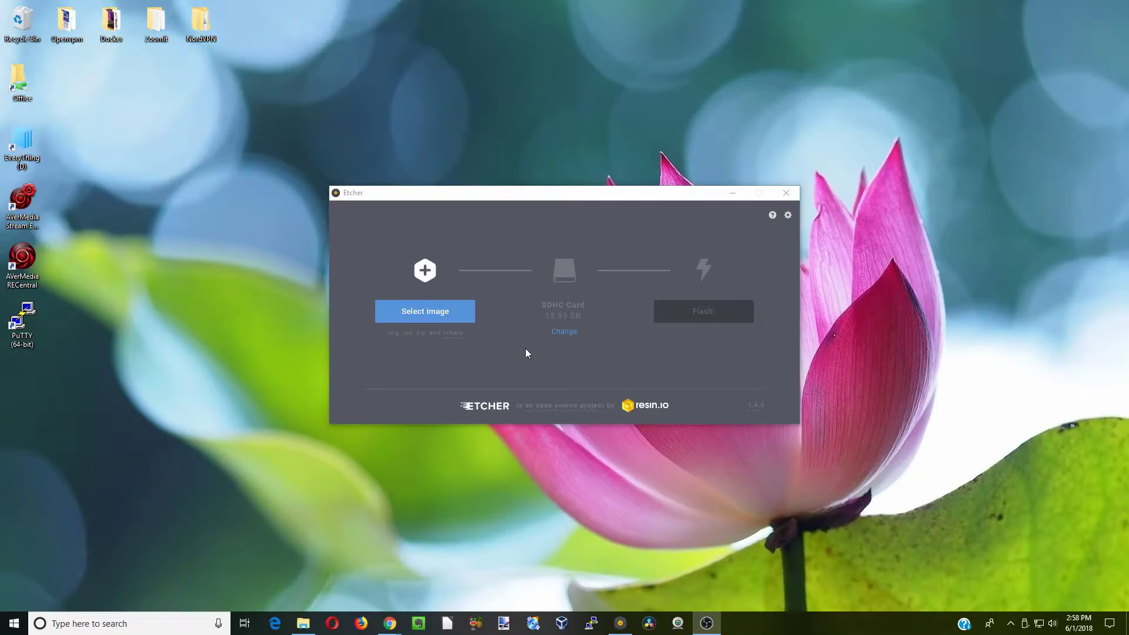
# Flash the OMV_3_0_99 RaspberryPi .img.xz image from Downloads onto the SDHC card
pyautogui.click(429, 313)
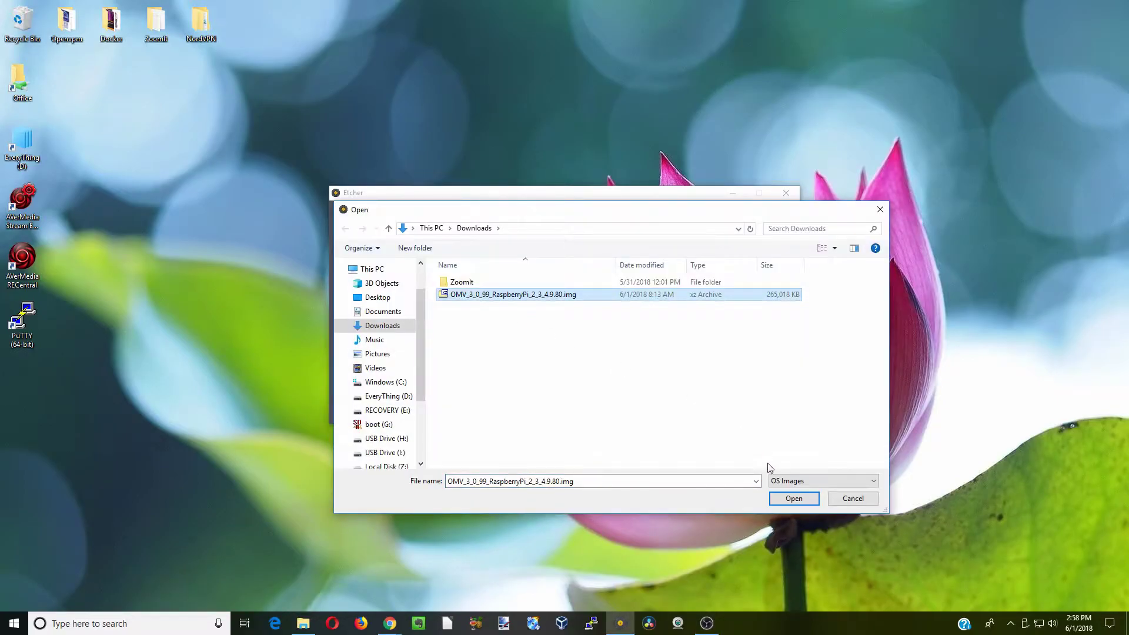
pyautogui.click(793, 500)
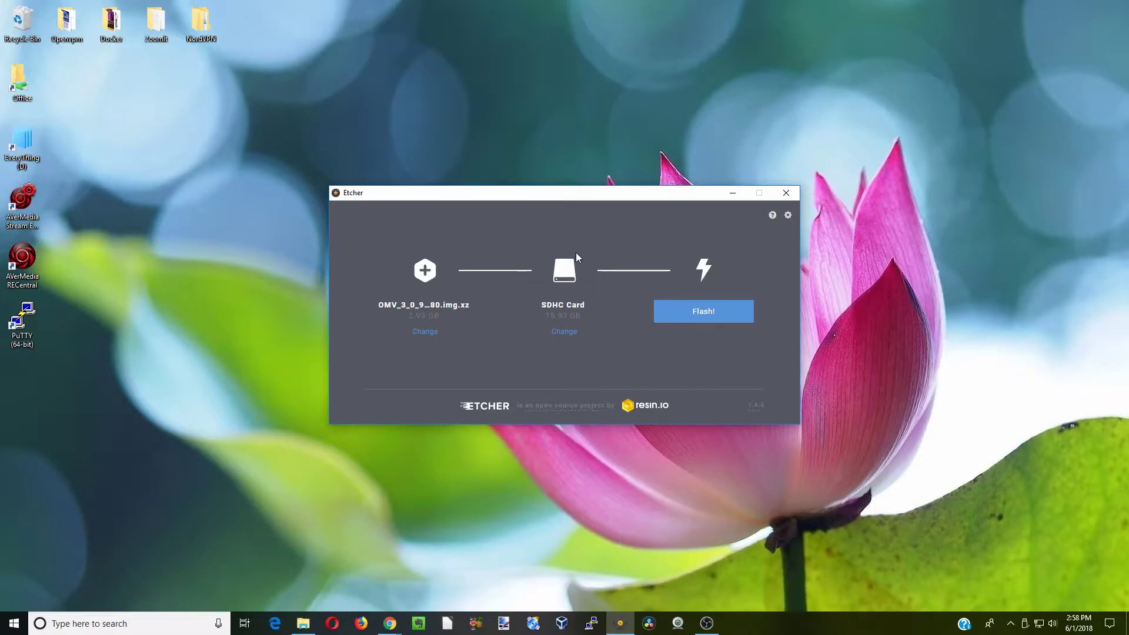
pyautogui.click(704, 314)
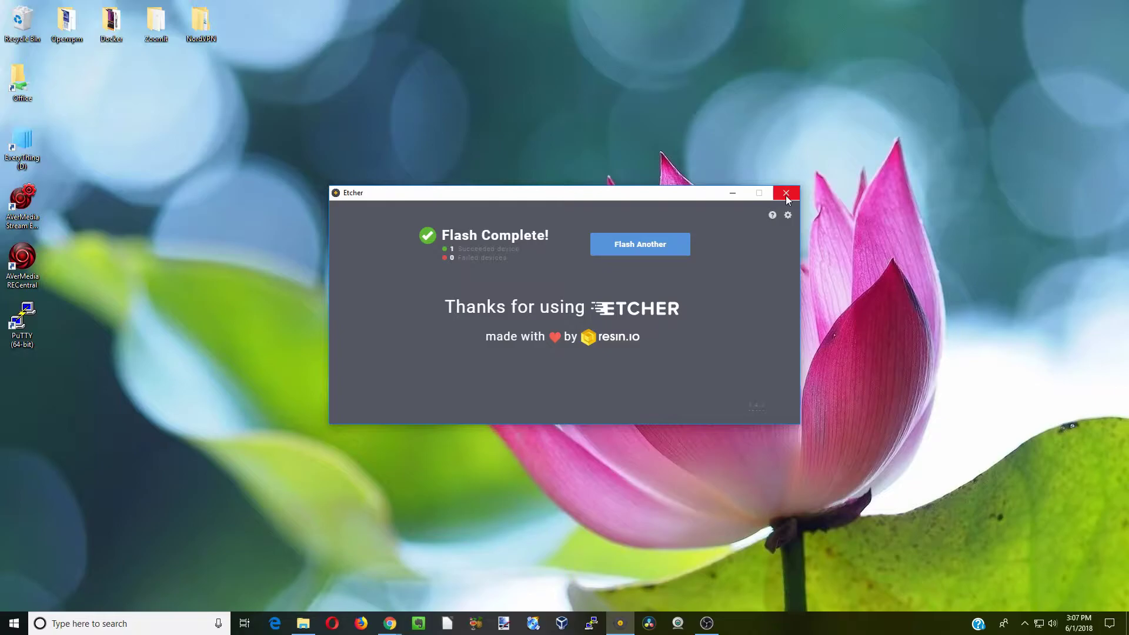
# Close Etcher and find the raspberrypi address 192.168.254.82 in the router's device list
pyautogui.click(786, 194)
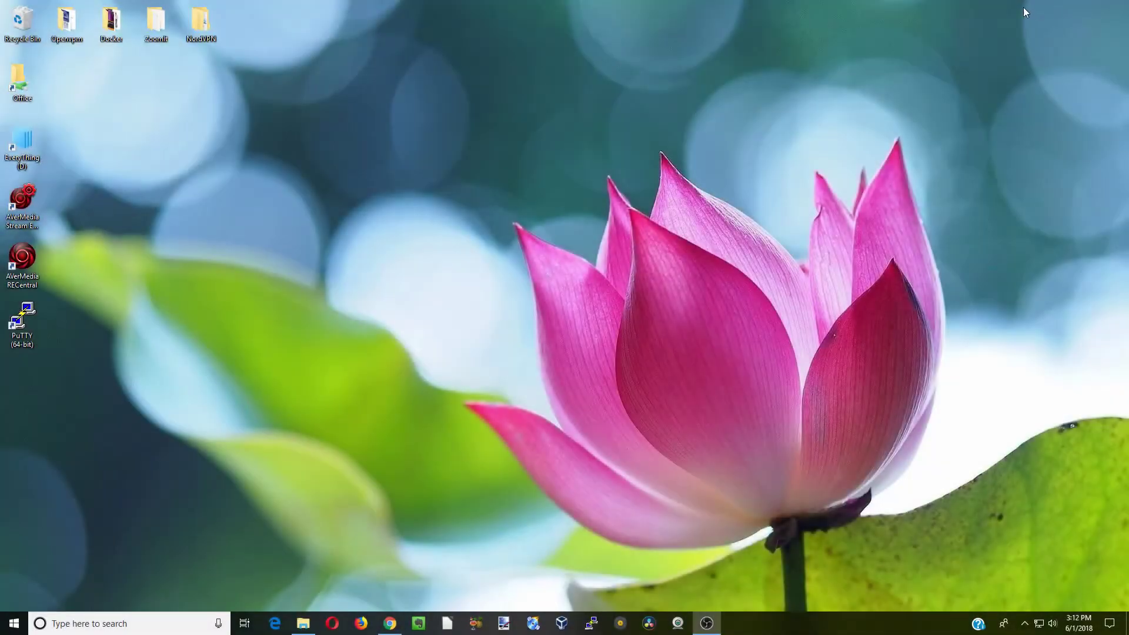
pyautogui.click(393, 631)
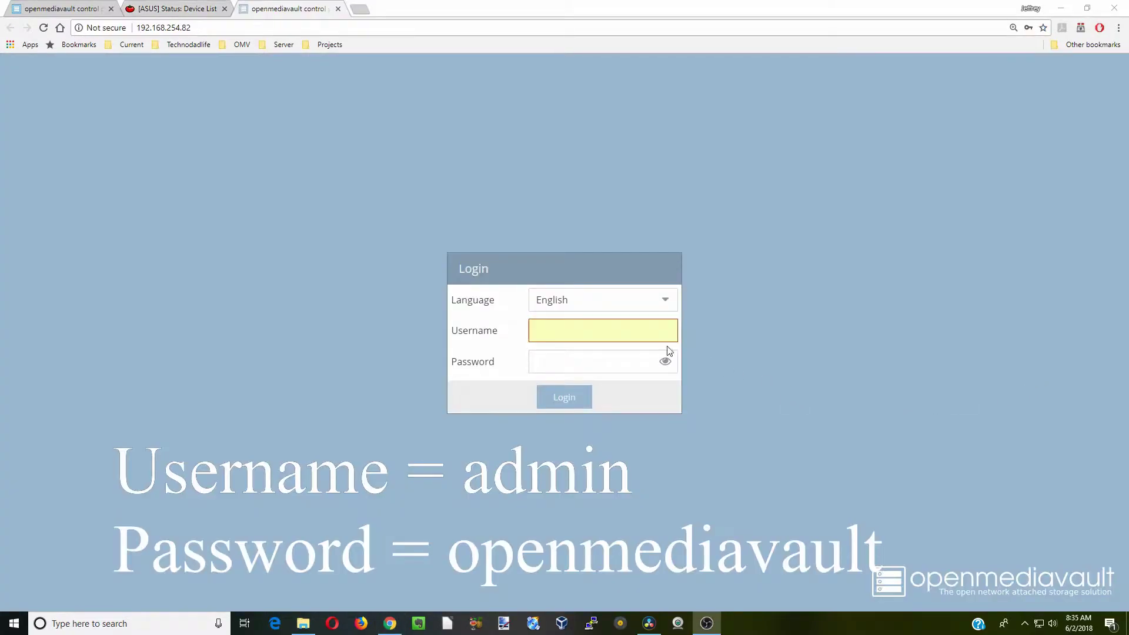
# Log in to the openmediavault web interface with the admin credentials
pyautogui.click(607, 329)
pyautogui.write('admin')
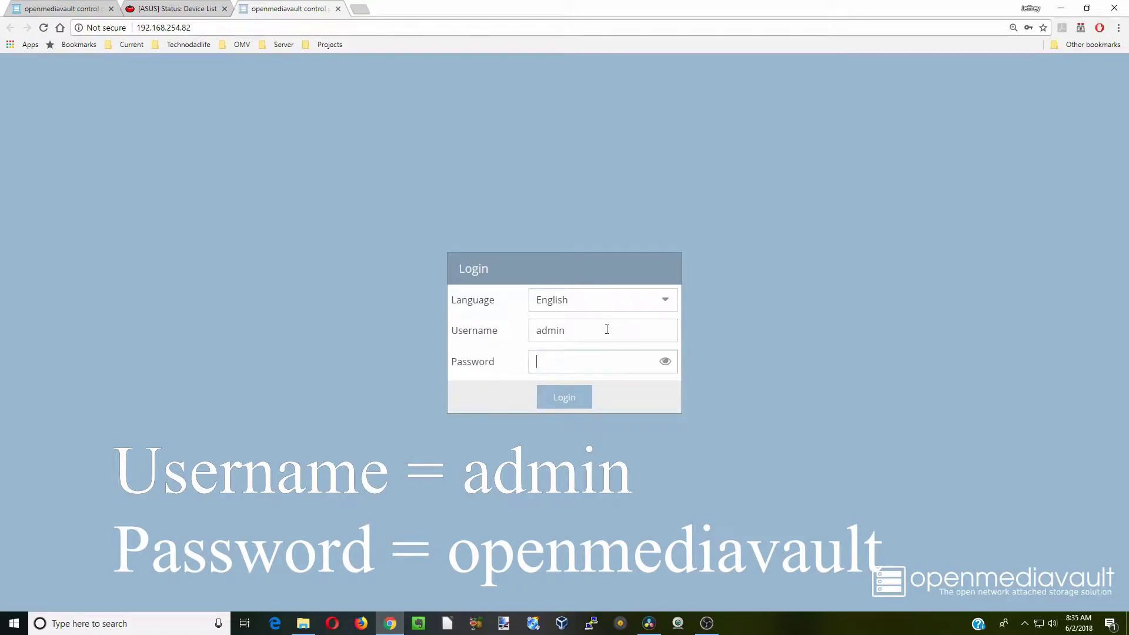
pyautogui.write('openmedia')
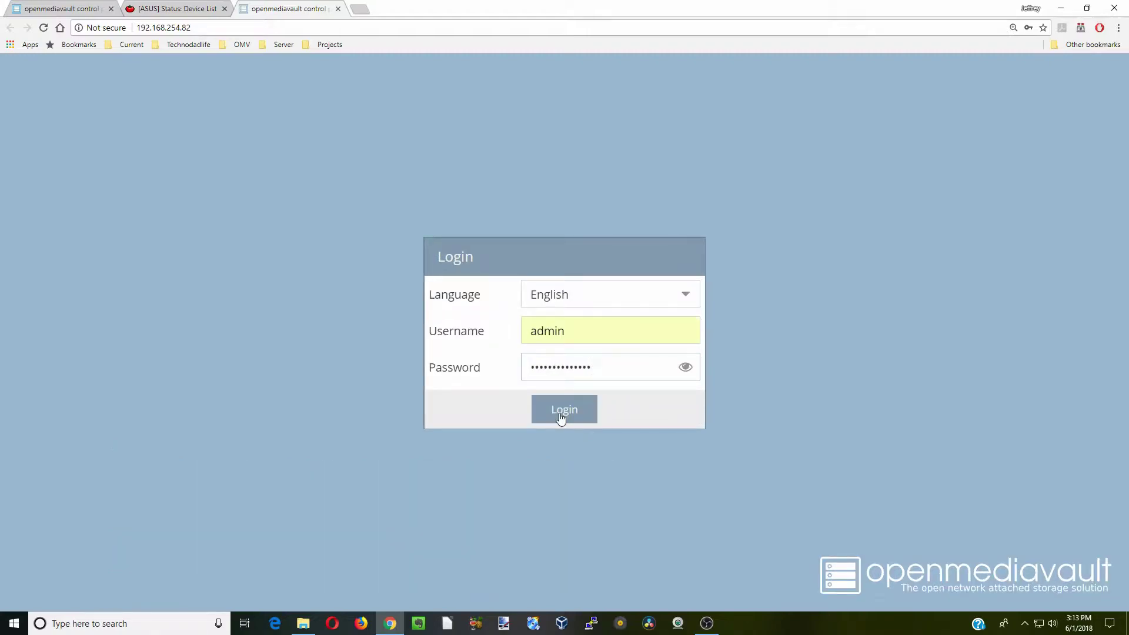
pyautogui.click(561, 416)
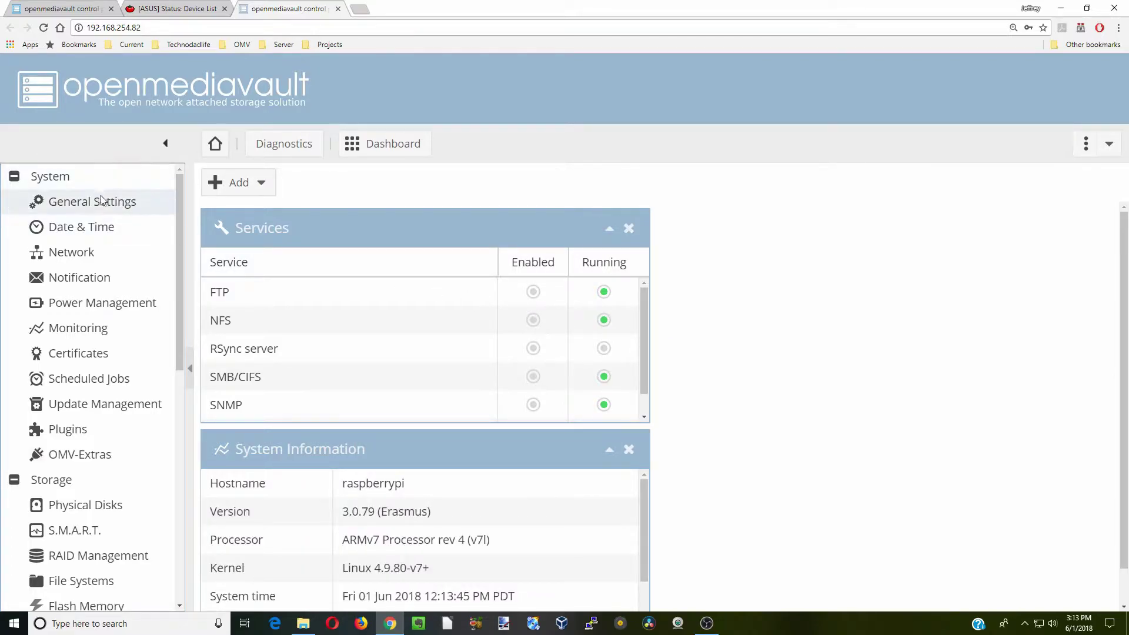
# Set the General Settings session timeout to 0, save it and apply the change
pyautogui.click(109, 208)
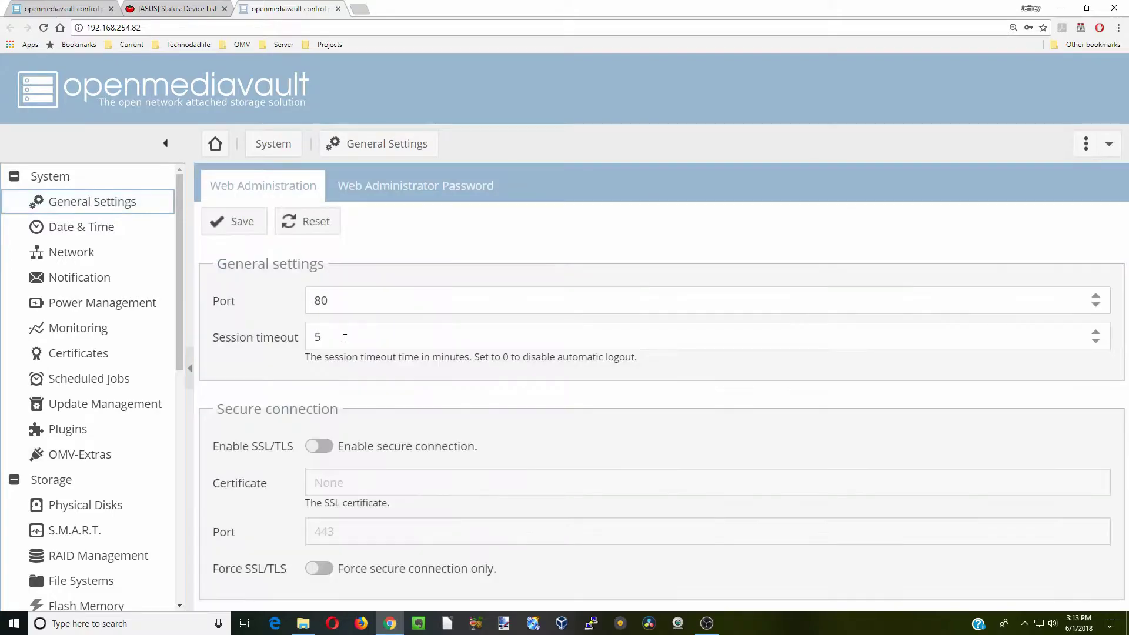
pyautogui.click(345, 339)
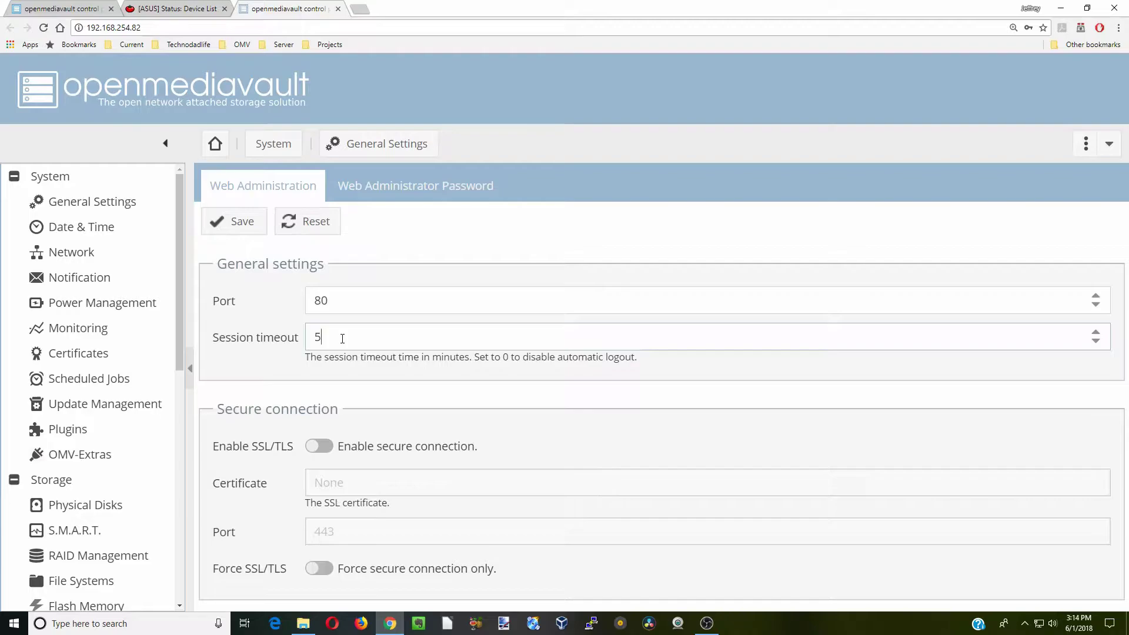
pyautogui.moveTo(342, 339); pyautogui.dragTo(308, 336)
pyautogui.write('0')
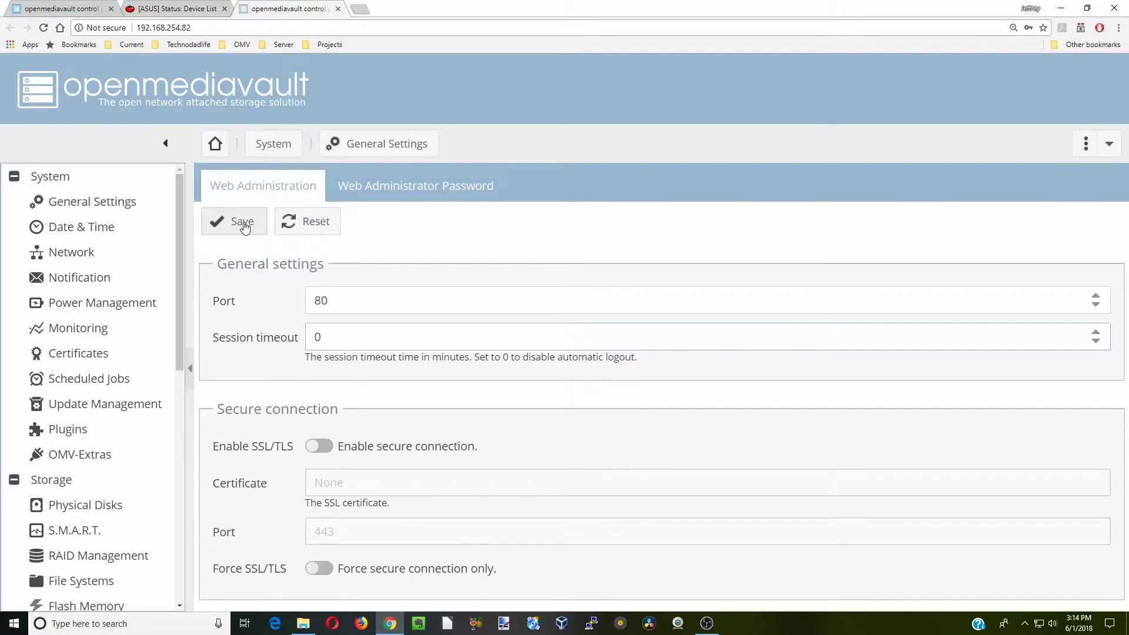
pyautogui.click(245, 227)
pyautogui.click(383, 186)
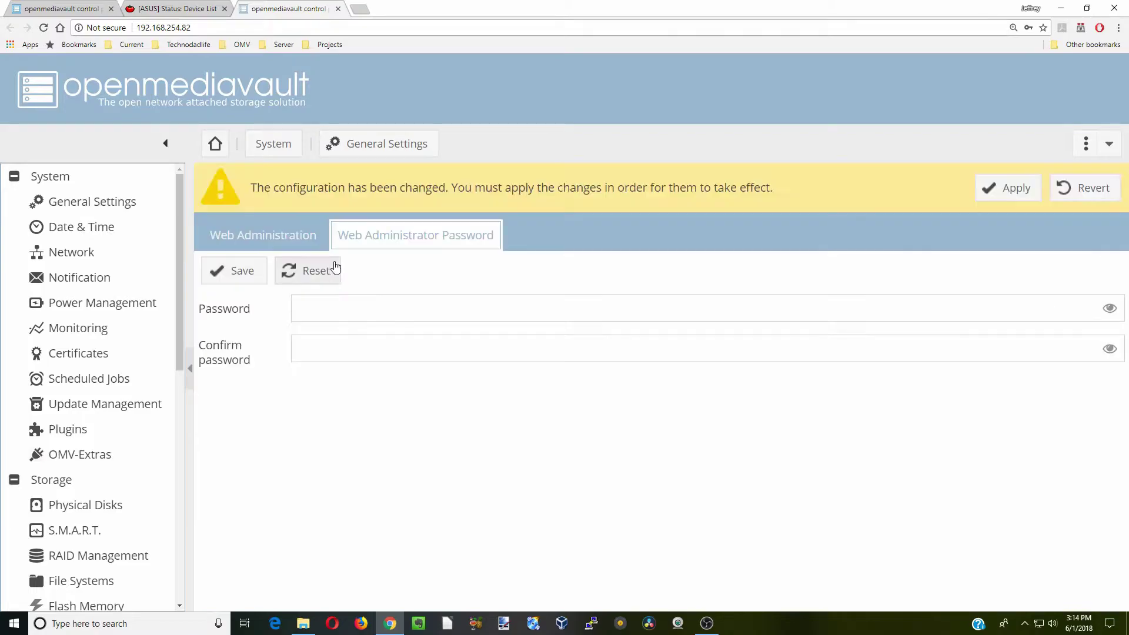
pyautogui.click(1016, 188)
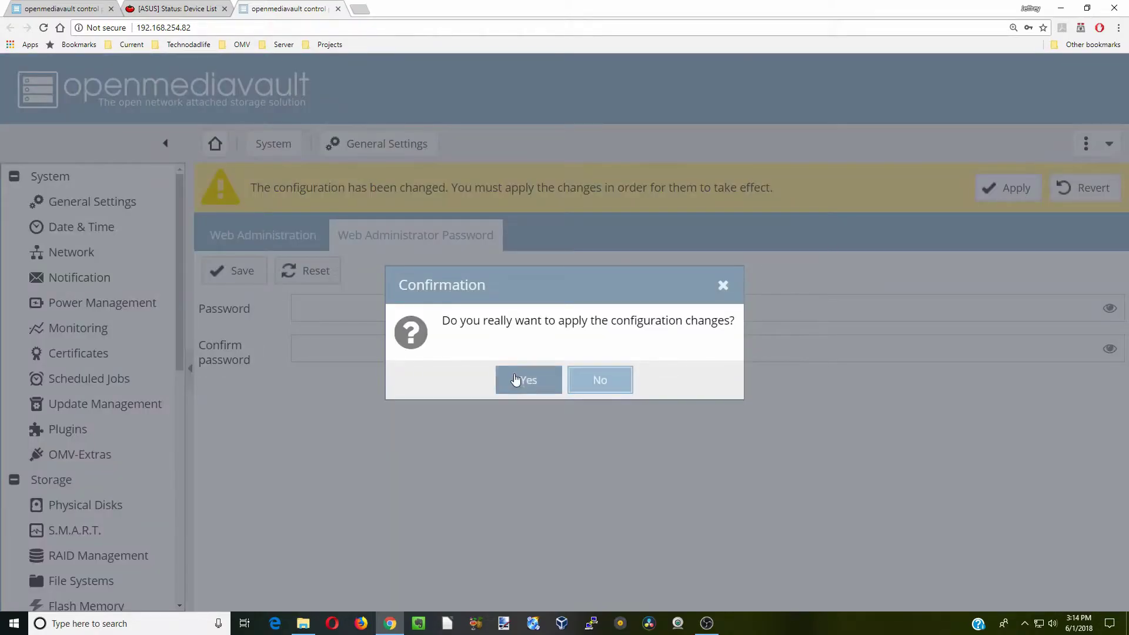
pyautogui.click(523, 383)
# Enter and confirm a new web administrator password
pyautogui.click(330, 259)
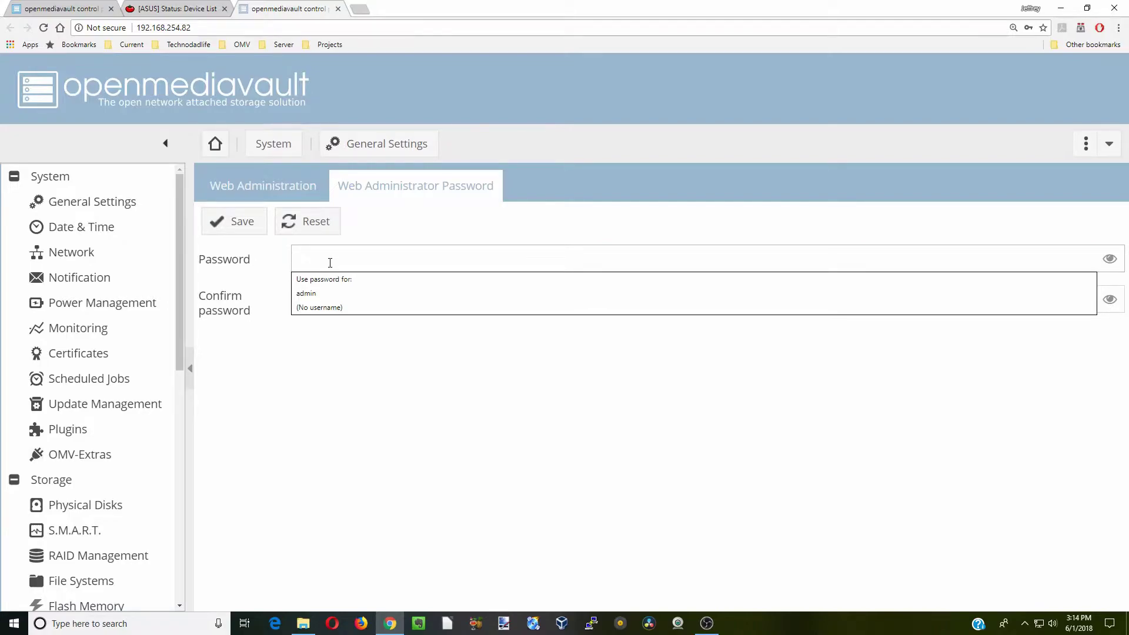
pyautogui.write('*********')
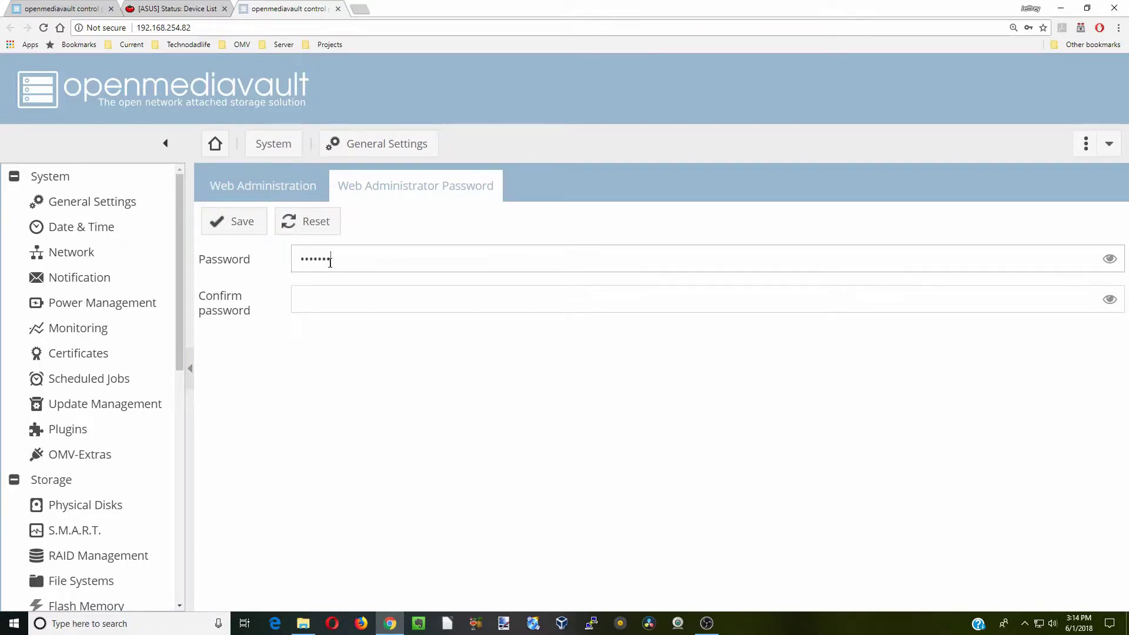
pyautogui.click(351, 299)
pyautogui.write('*********')
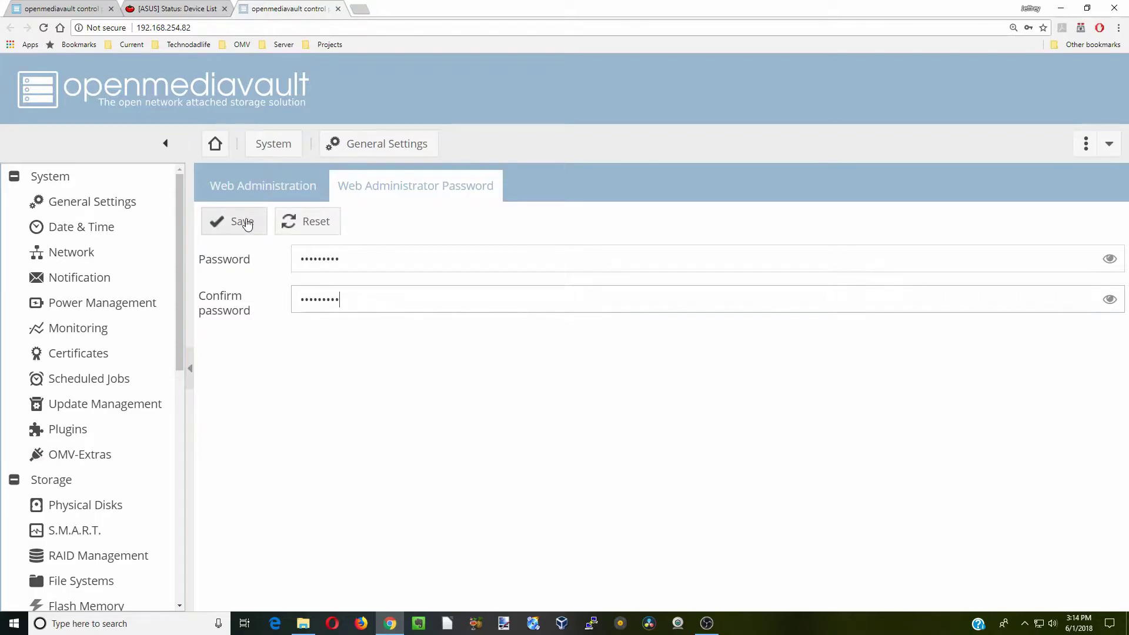
# Save the new administrator password and dismiss Chrome's save-password prompt
pyautogui.click(247, 230)
pyautogui.click(89, 227)
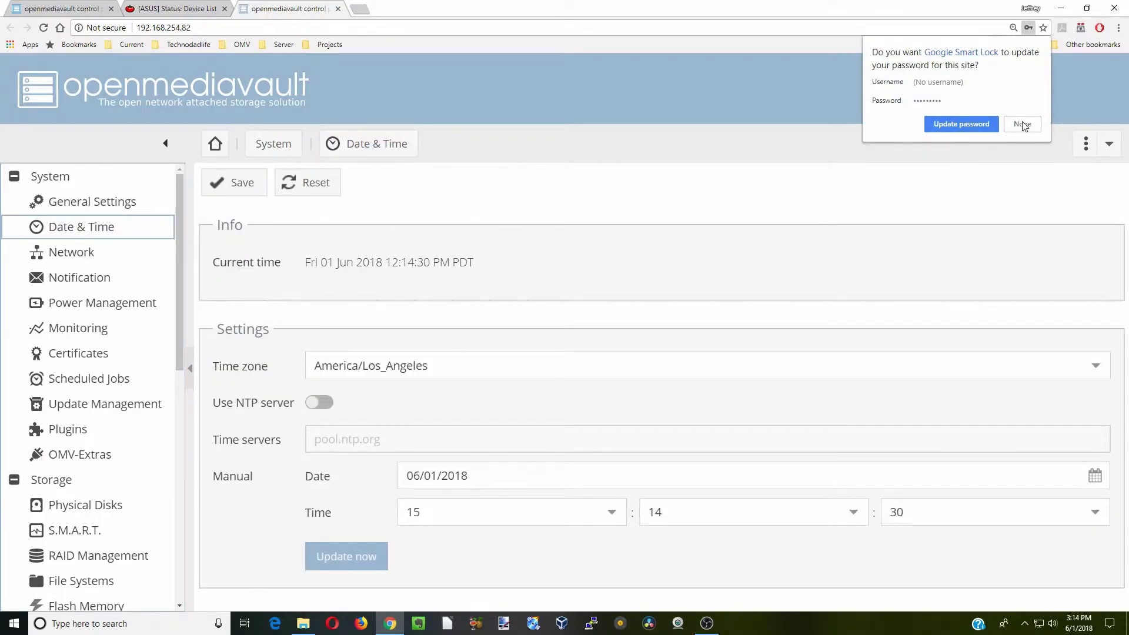
pyautogui.click(962, 125)
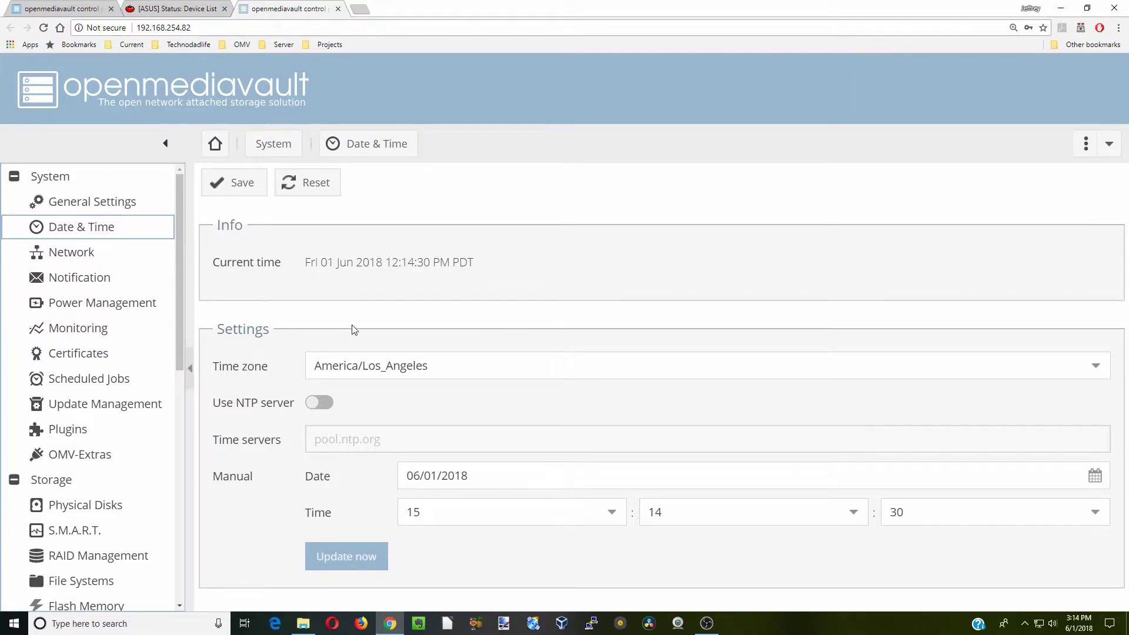
# Choose America/New_York as the Date & Time time zone, then save and apply it
pyautogui.click(1095, 365)
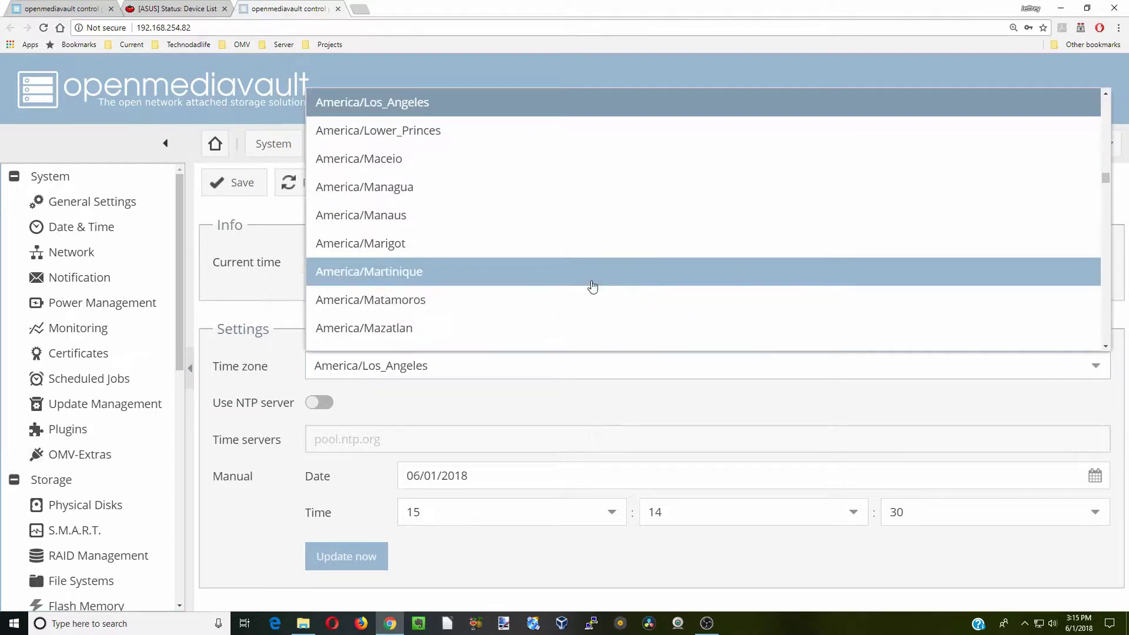
pyautogui.scroll(-4, 585, 284)
pyautogui.scroll(-3, 557, 271)
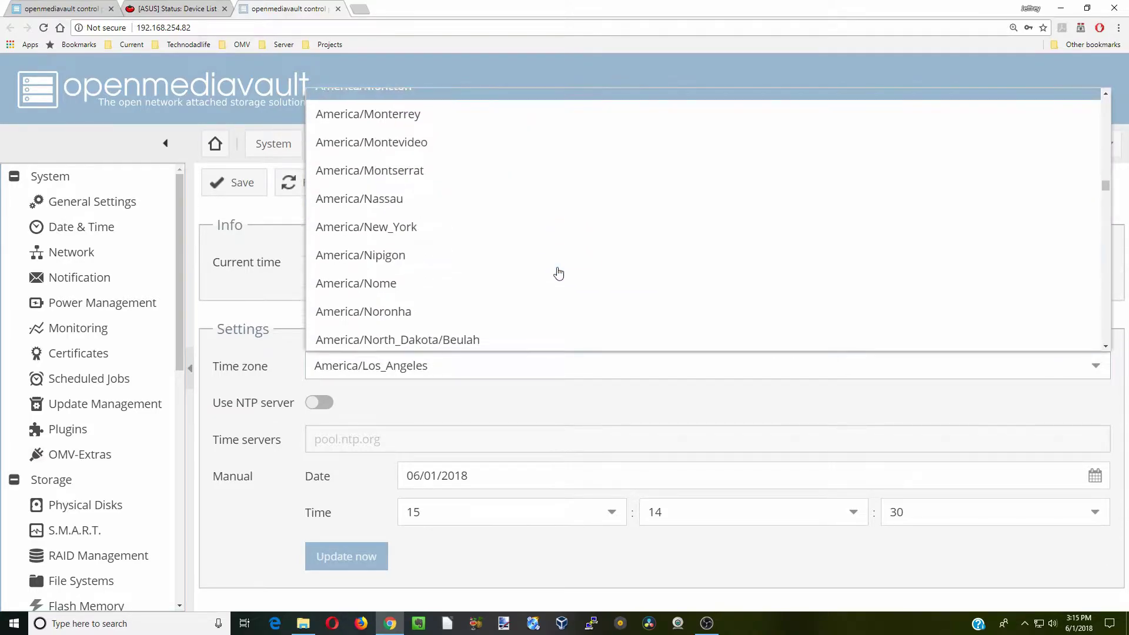
pyautogui.click(529, 235)
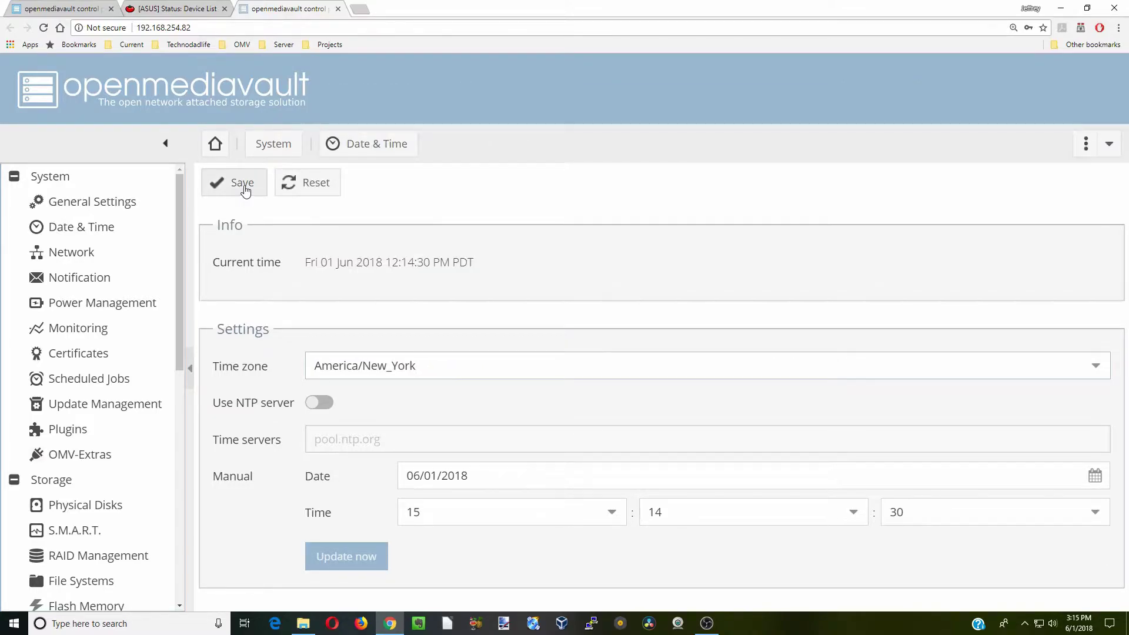
pyautogui.click(245, 192)
pyautogui.click(1007, 188)
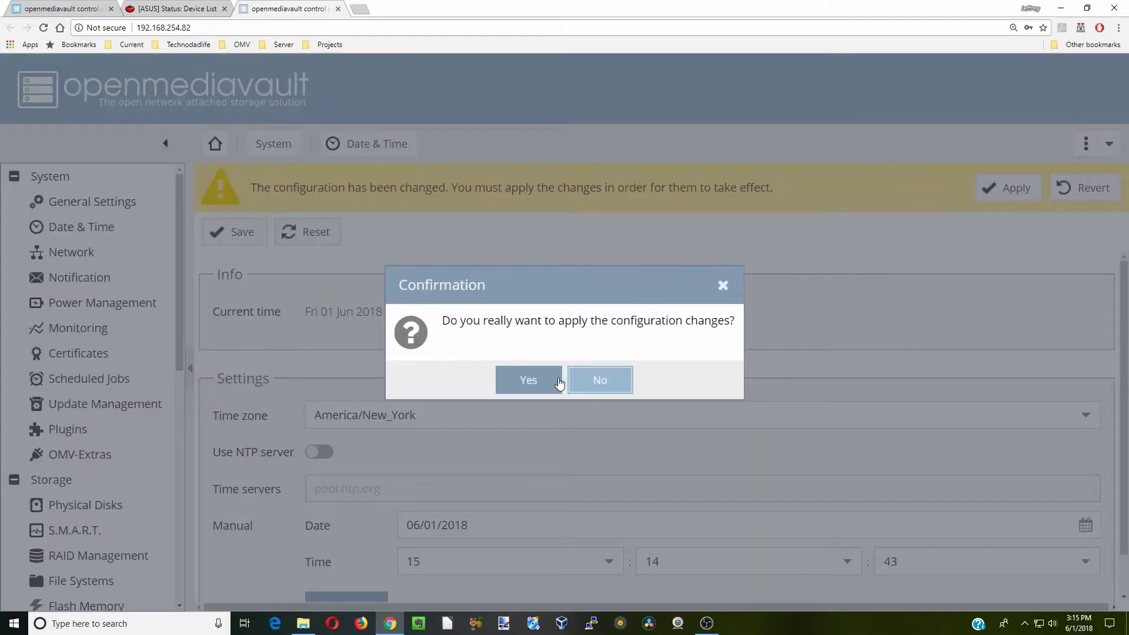
pyautogui.click(528, 380)
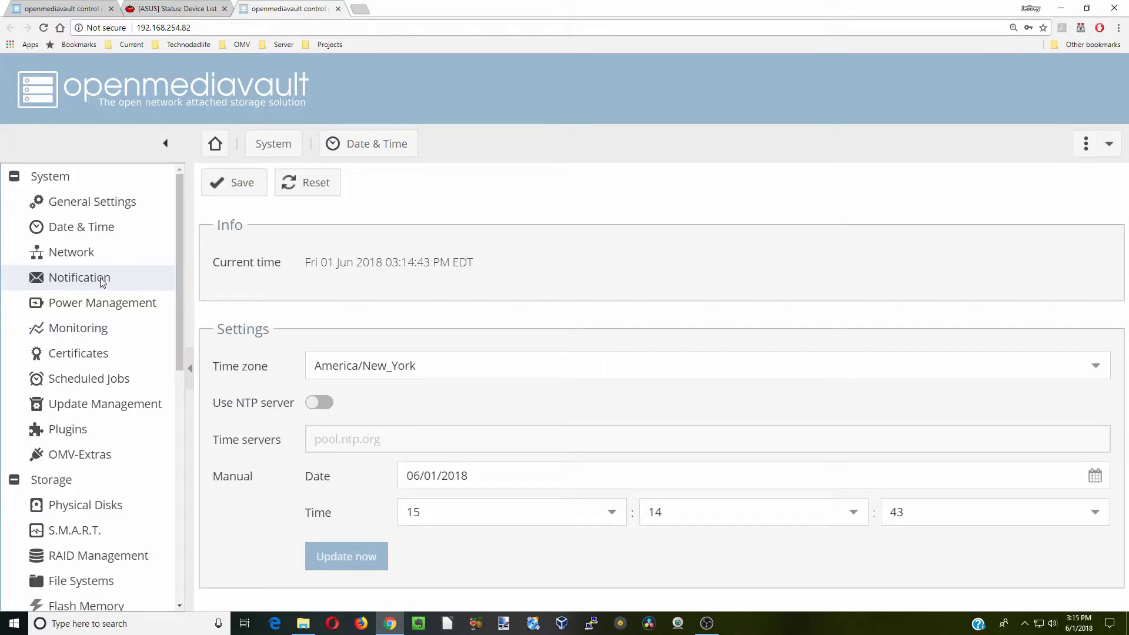
# Switch on performance statistics on the Monitoring page, then save and apply it
pyautogui.click(126, 311)
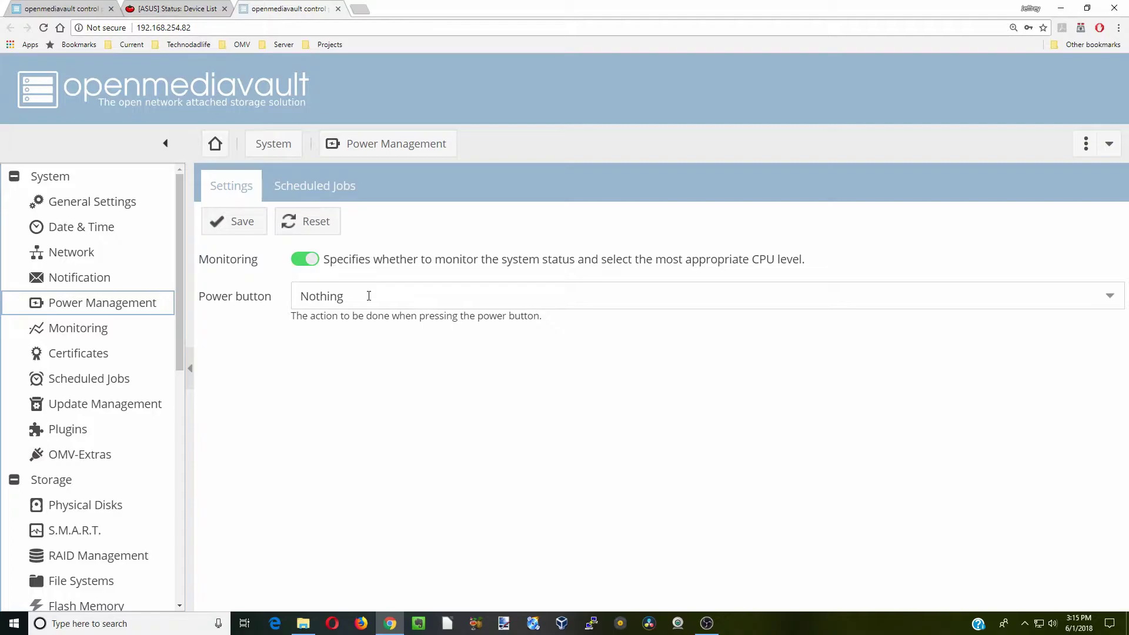
pyautogui.click(369, 296)
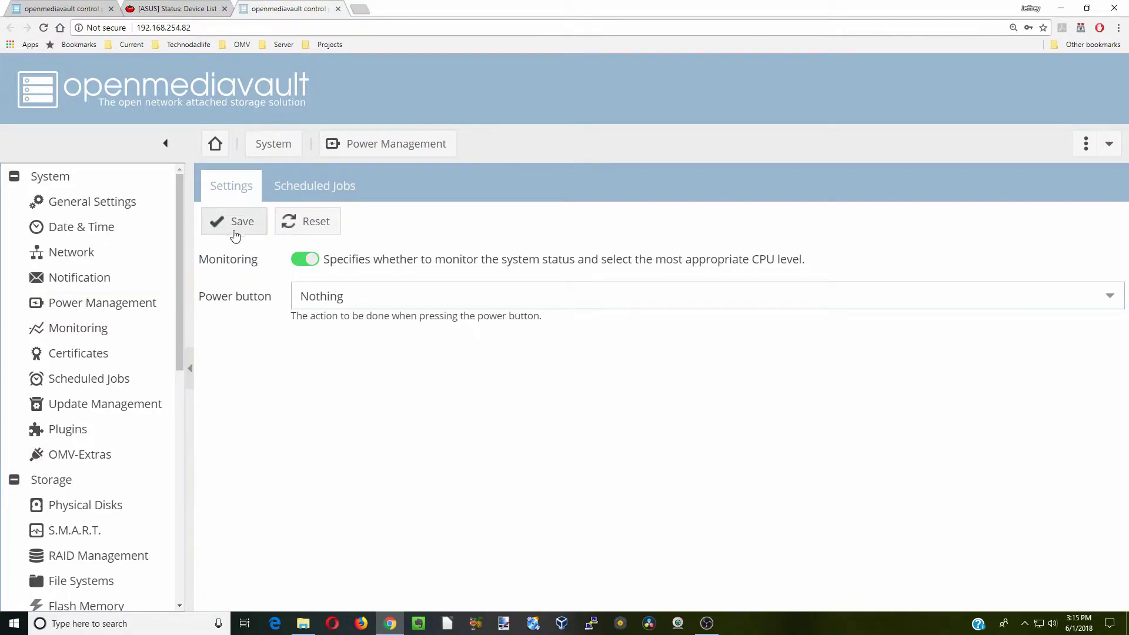
pyautogui.click(106, 334)
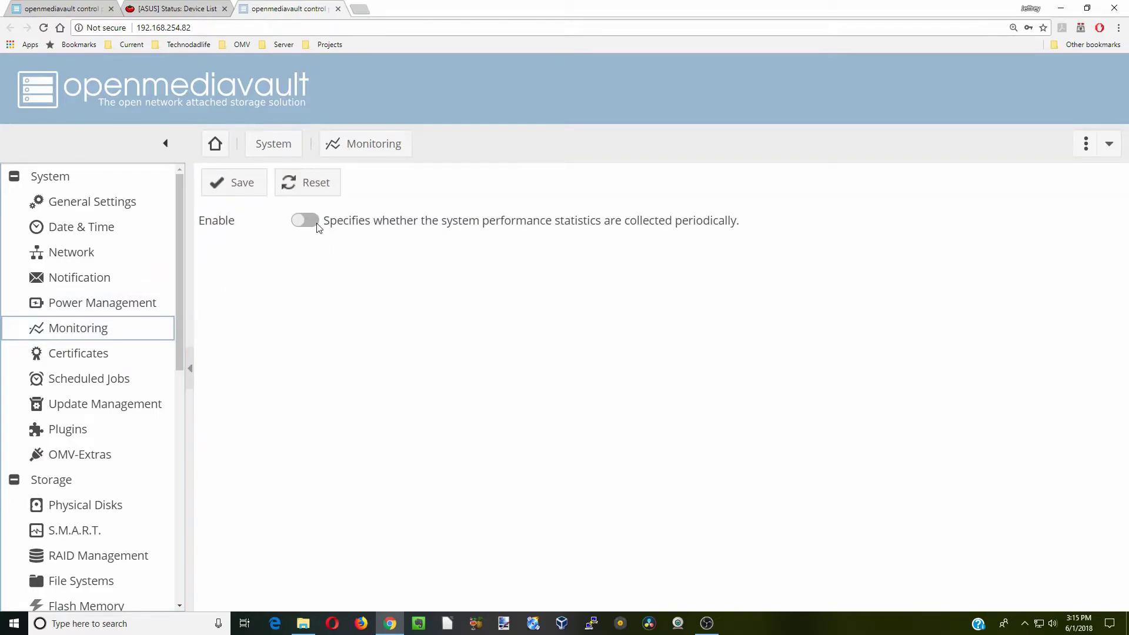
pyautogui.click(312, 221)
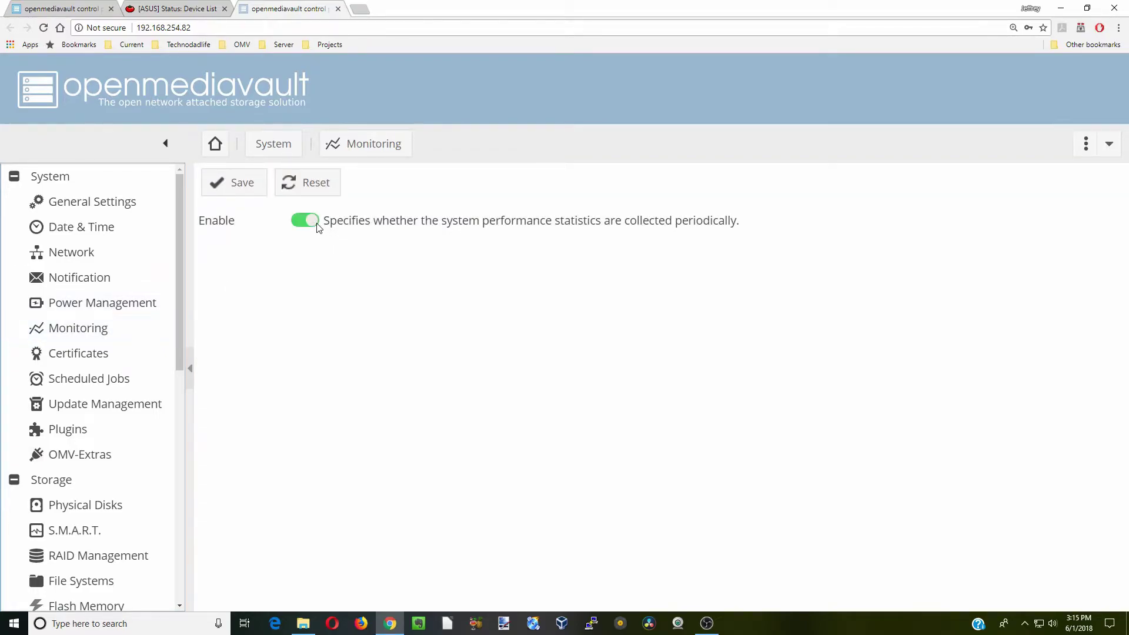
pyautogui.click(239, 187)
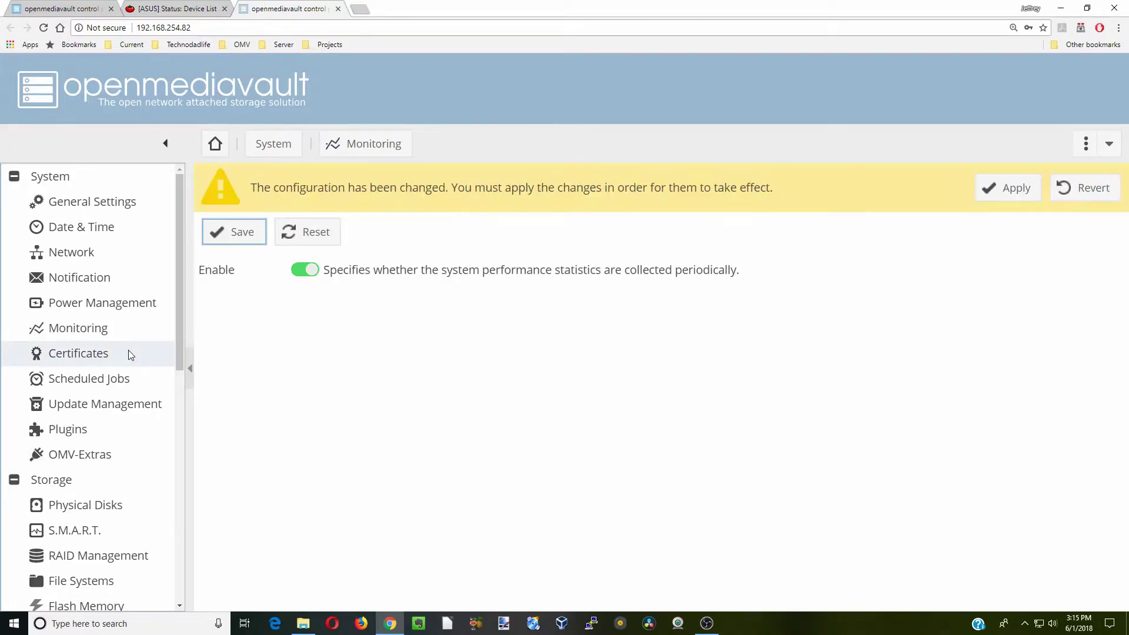
pyautogui.click(1007, 188)
pyautogui.click(516, 393)
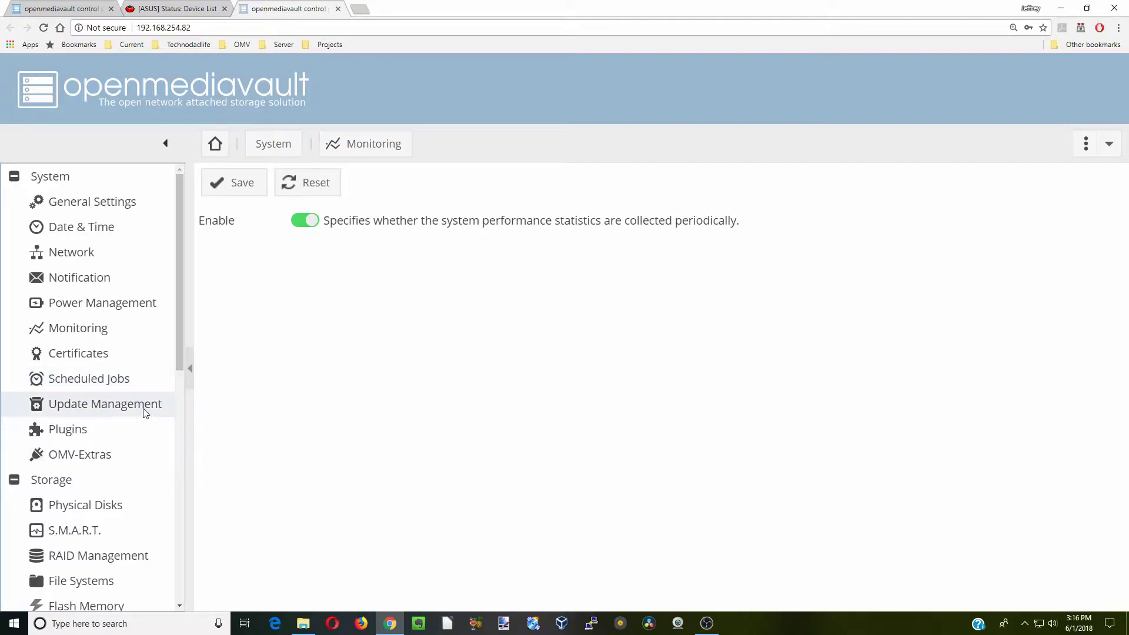
# Select all package updates and upgrade, then close the dpkg error log and reload
pyautogui.click(146, 412)
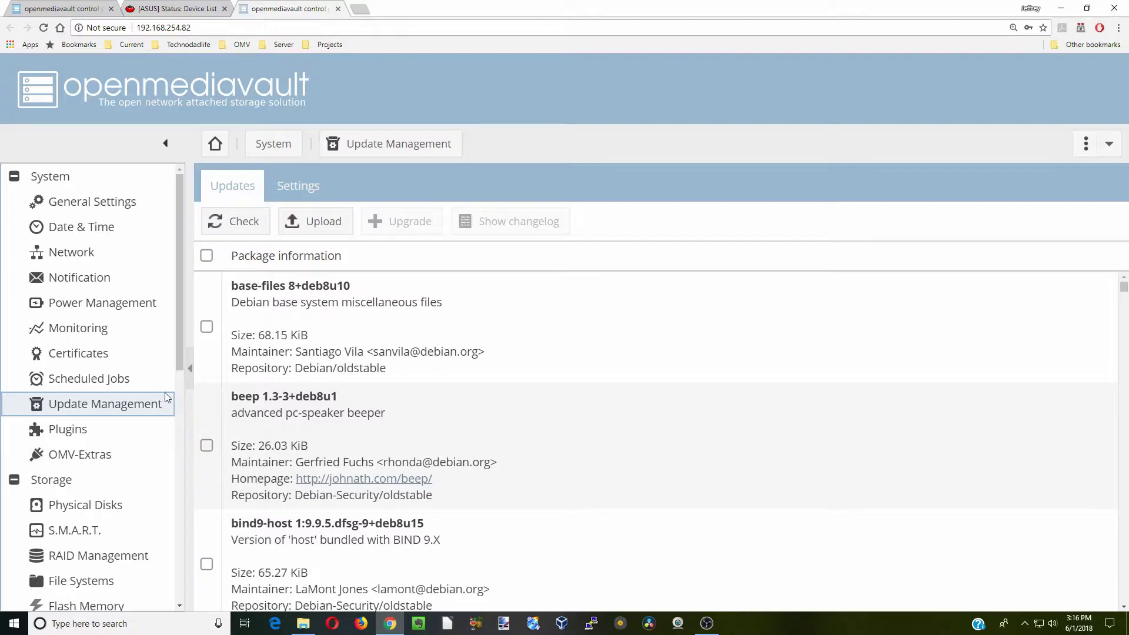
pyautogui.click(207, 256)
pyautogui.click(412, 226)
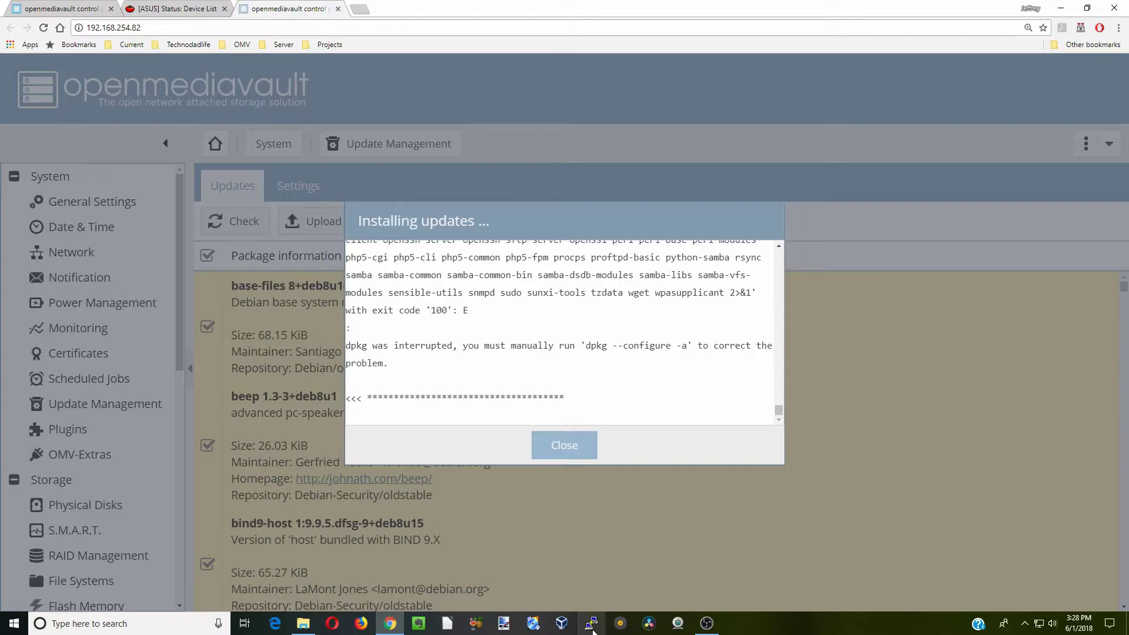
pyautogui.click(566, 450)
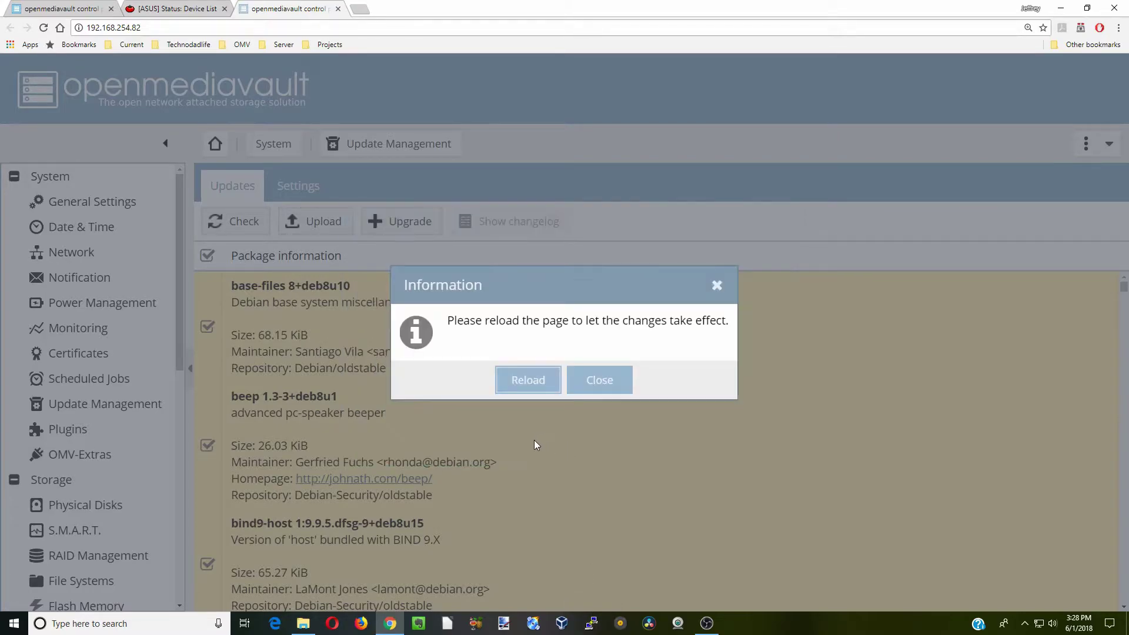
pyautogui.click(529, 381)
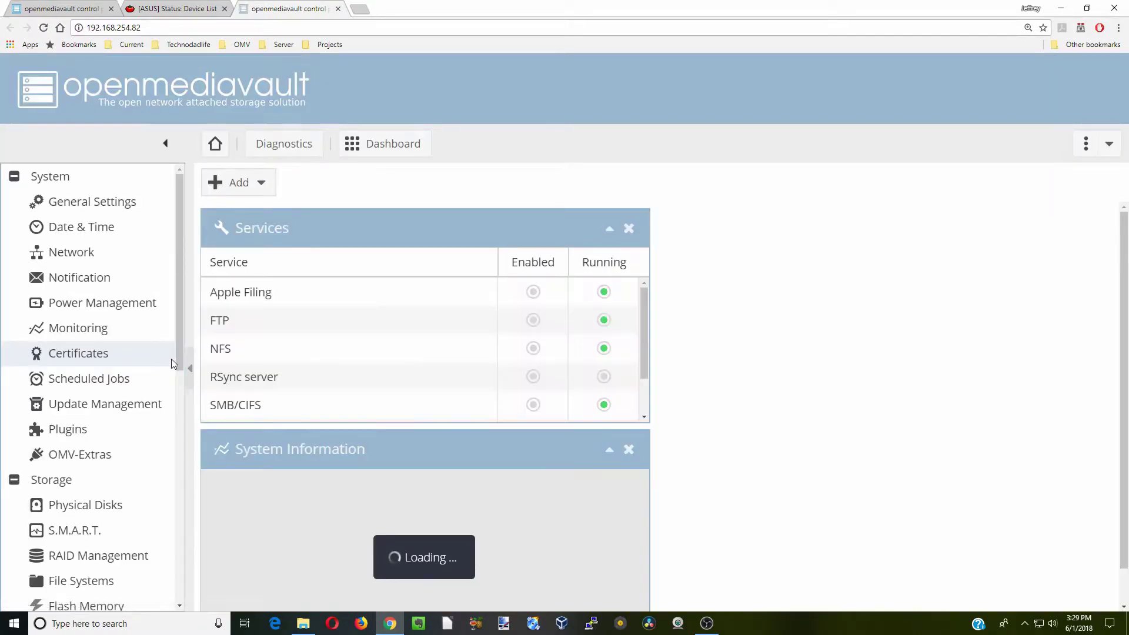
# Turn on Permit root login in the SSH service settings, then save and apply
pyautogui.moveTo(178, 355); pyautogui.dragTo(198, 563)
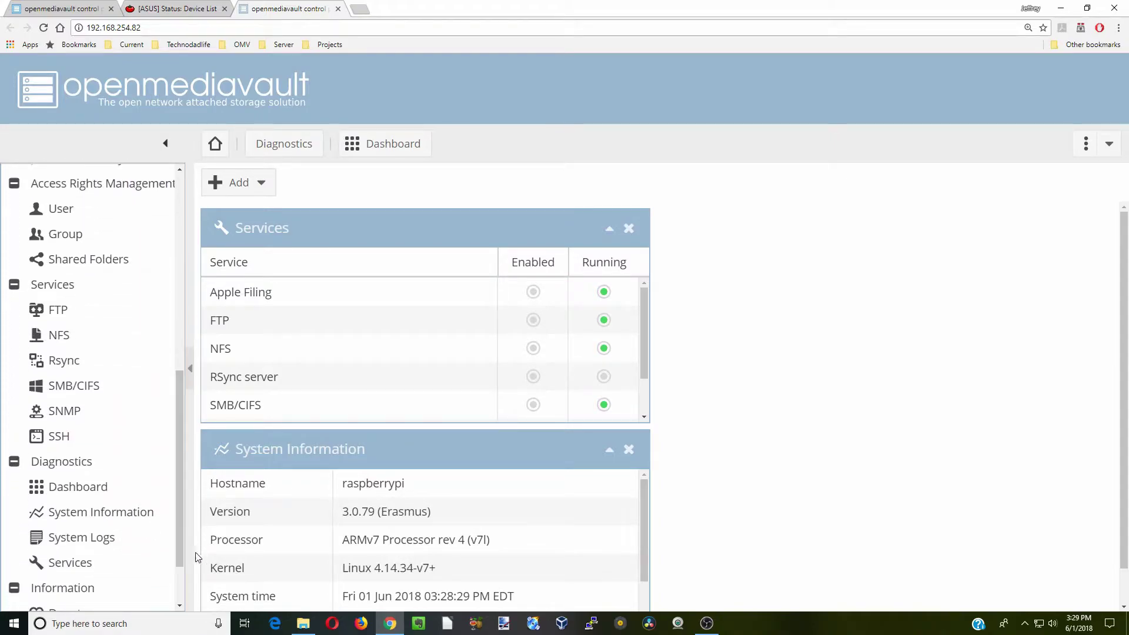
pyautogui.click(94, 437)
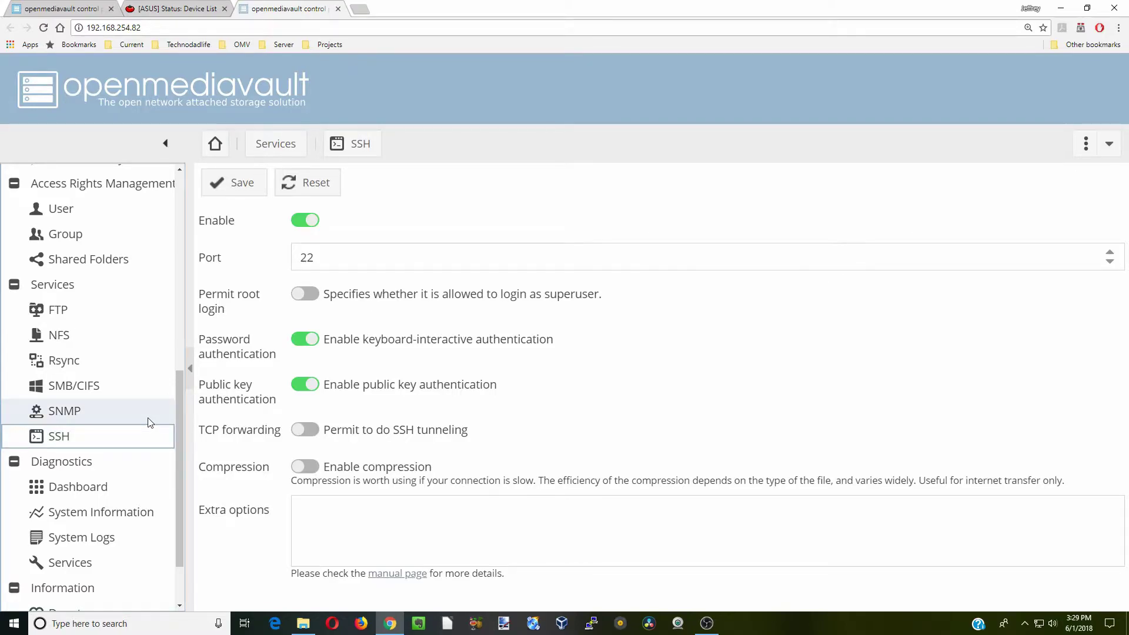
pyautogui.click(313, 300)
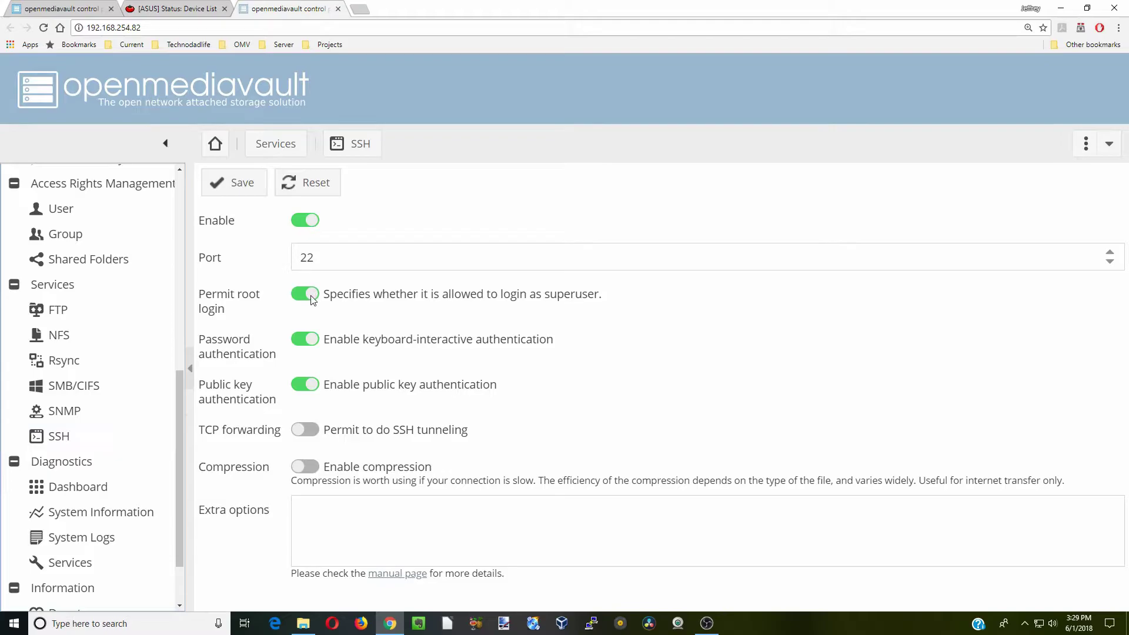
pyautogui.click(236, 186)
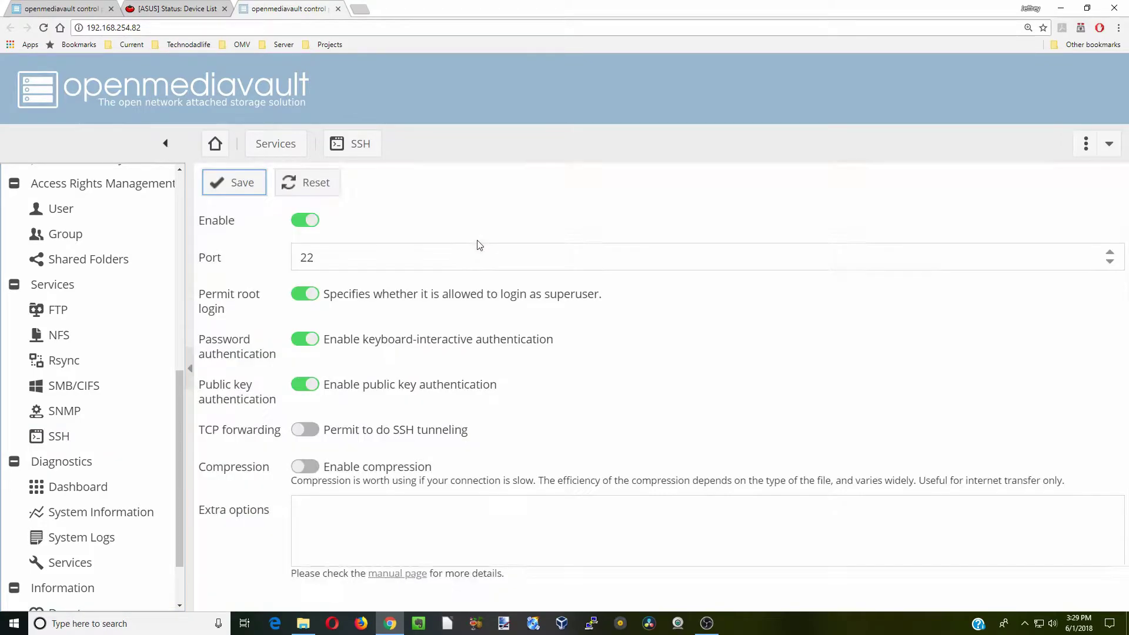
pyautogui.click(1016, 188)
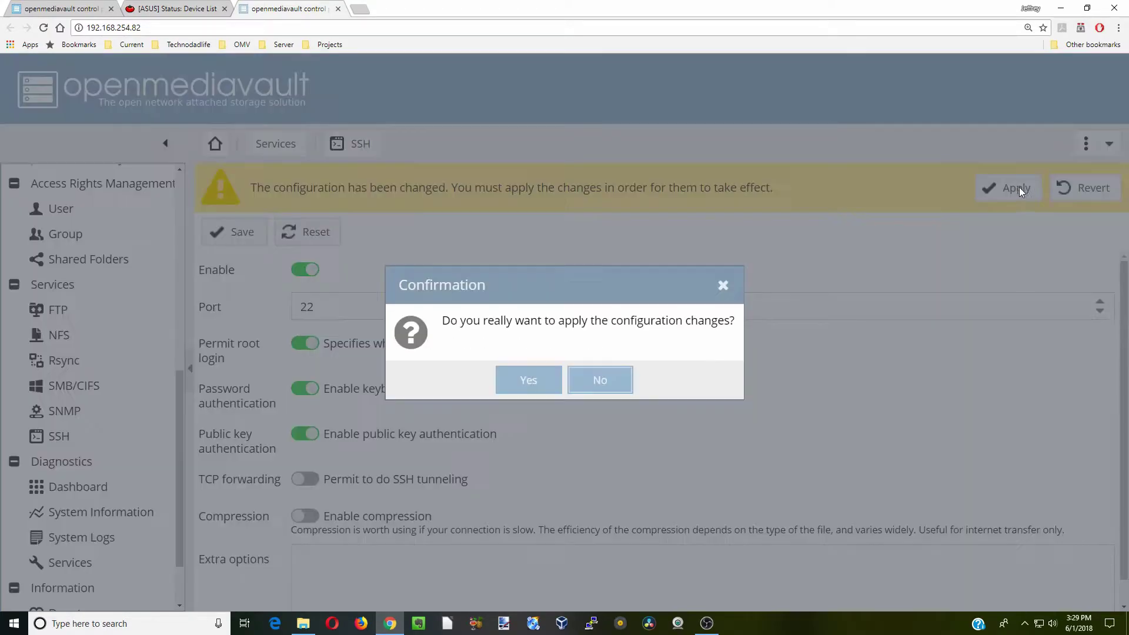
pyautogui.click(531, 382)
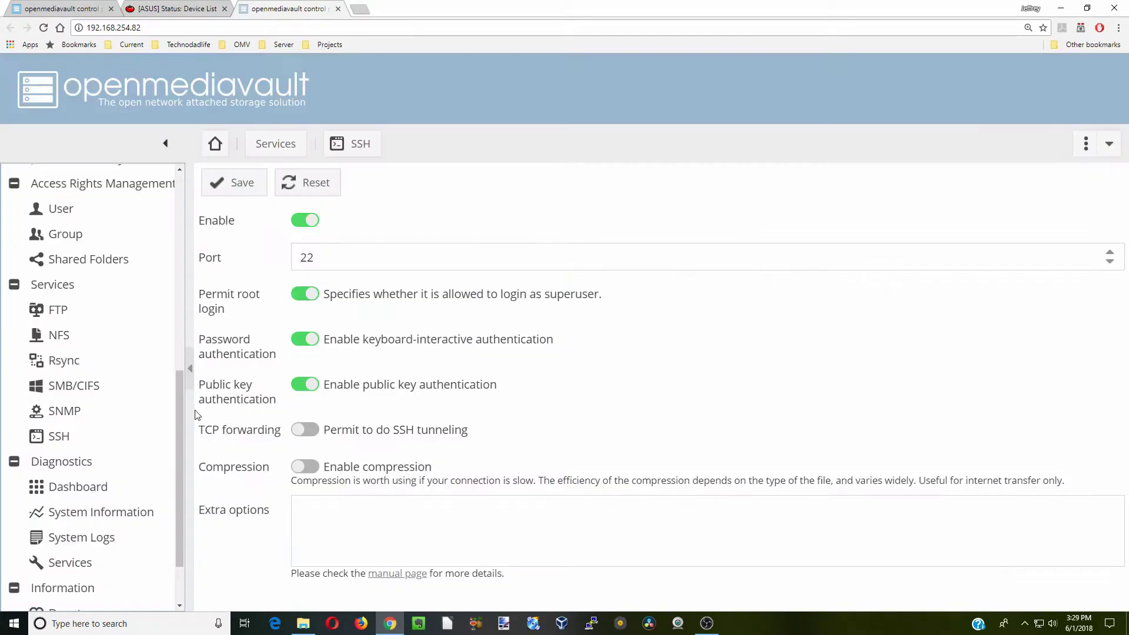
pyautogui.moveTo(179, 415); pyautogui.dragTo(172, 277)
# Select all packages in Update Management again and run Upgrade
pyautogui.click(97, 273)
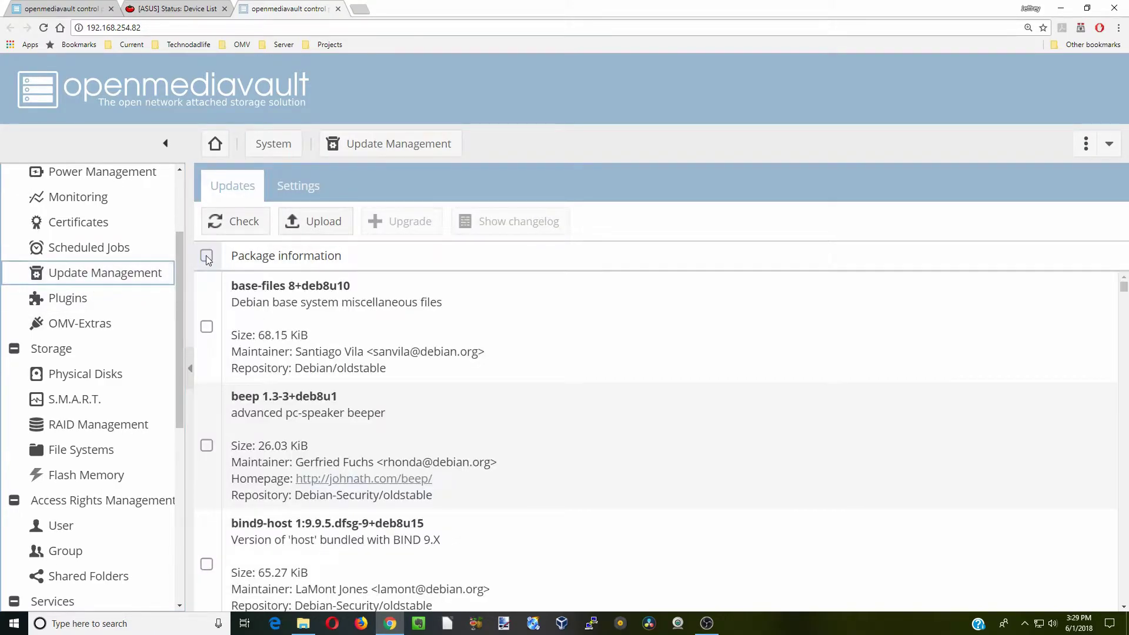
pyautogui.click(206, 256)
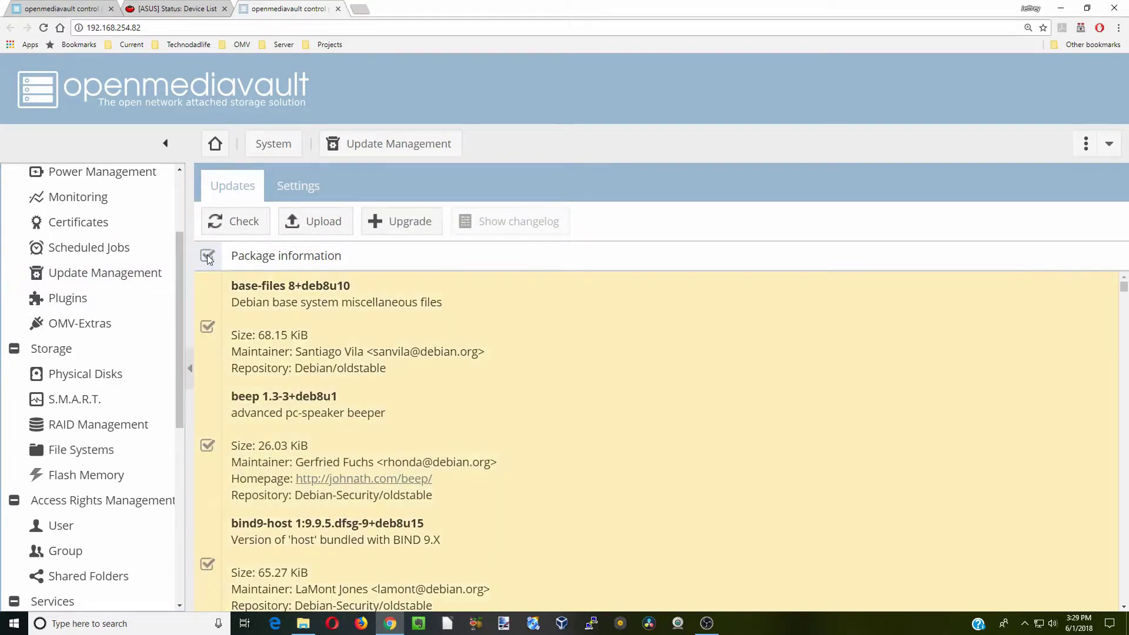
pyautogui.click(401, 221)
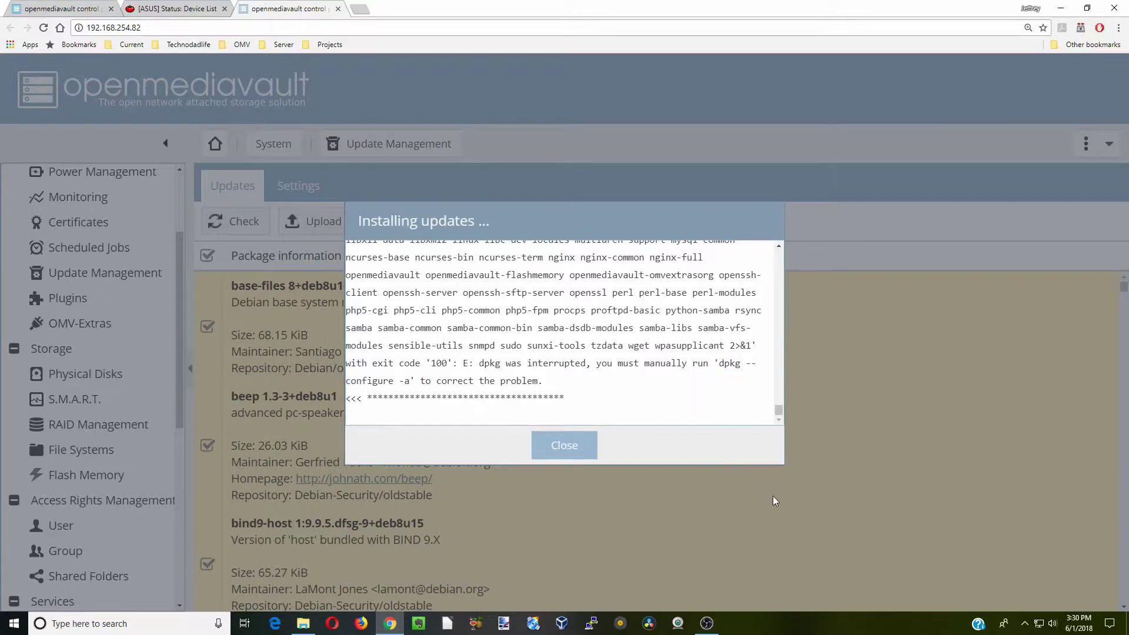
# Load the saved OpenPi session in PuTTY and connect to 192.168.254.82
pyautogui.click(591, 623)
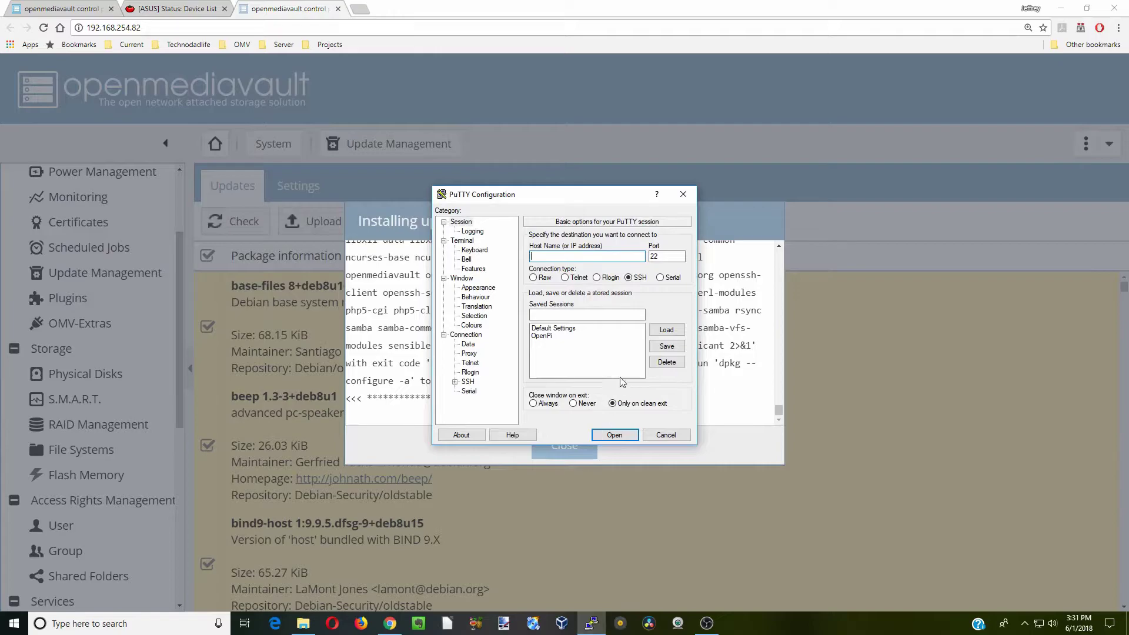
pyautogui.click(553, 337)
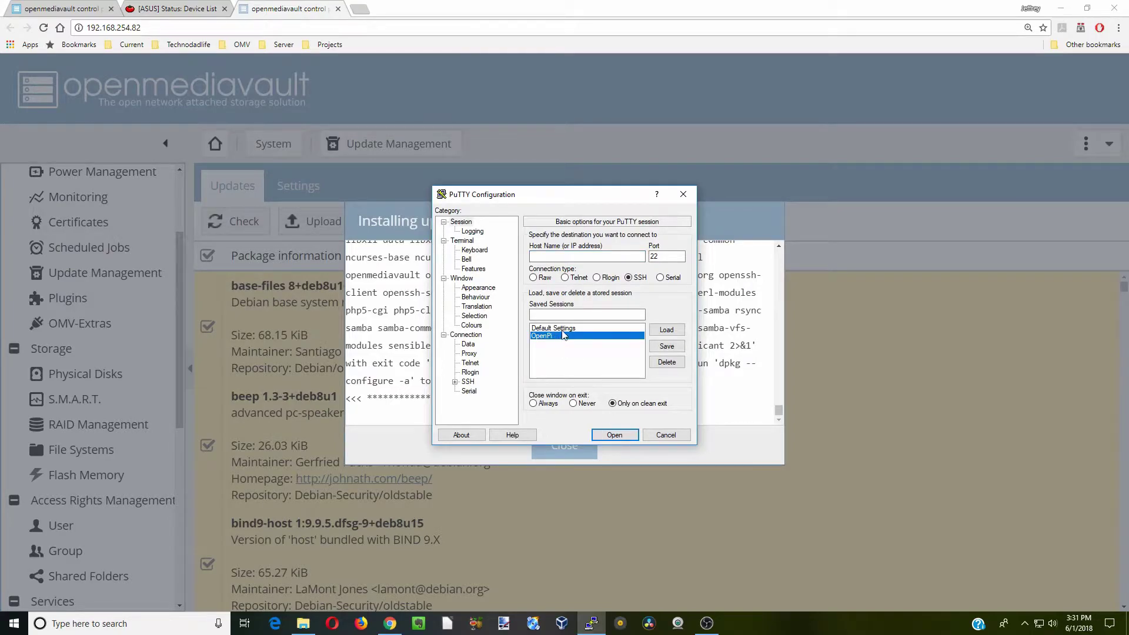
pyautogui.click(670, 330)
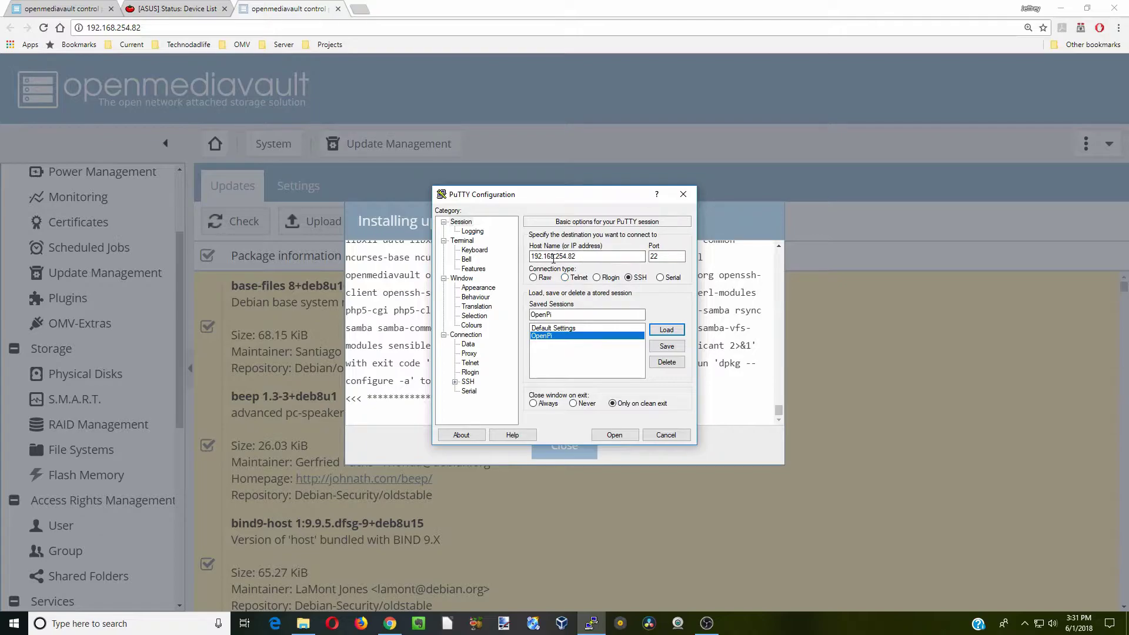
pyautogui.click(613, 434)
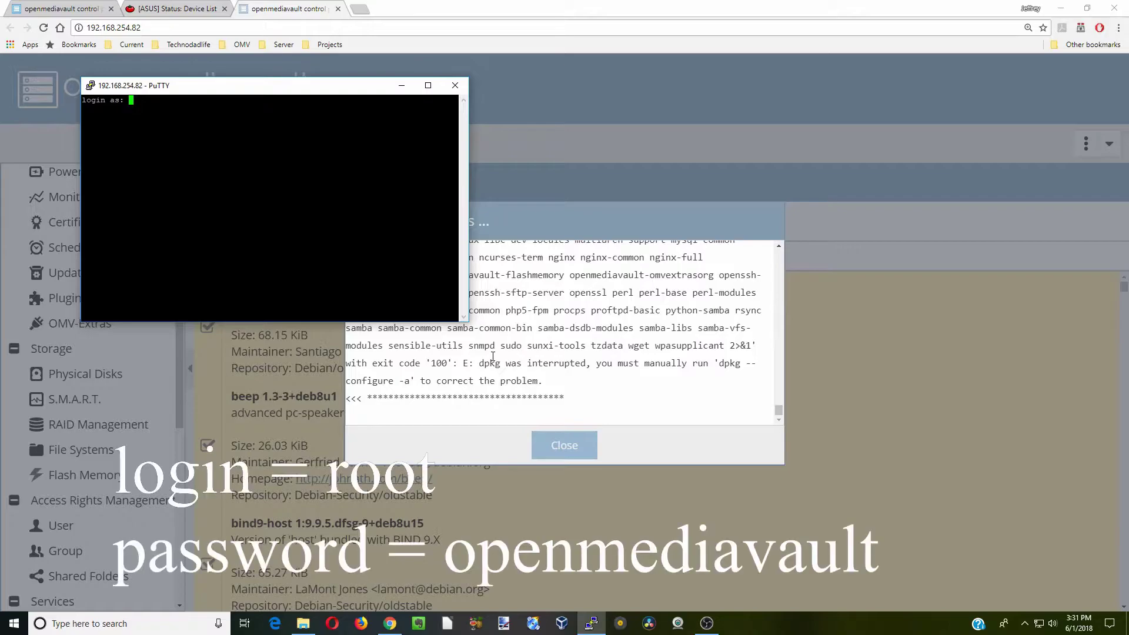
# Log in as root and complete the forced root password change
pyautogui.write('root')
pyautogui.press('Return')
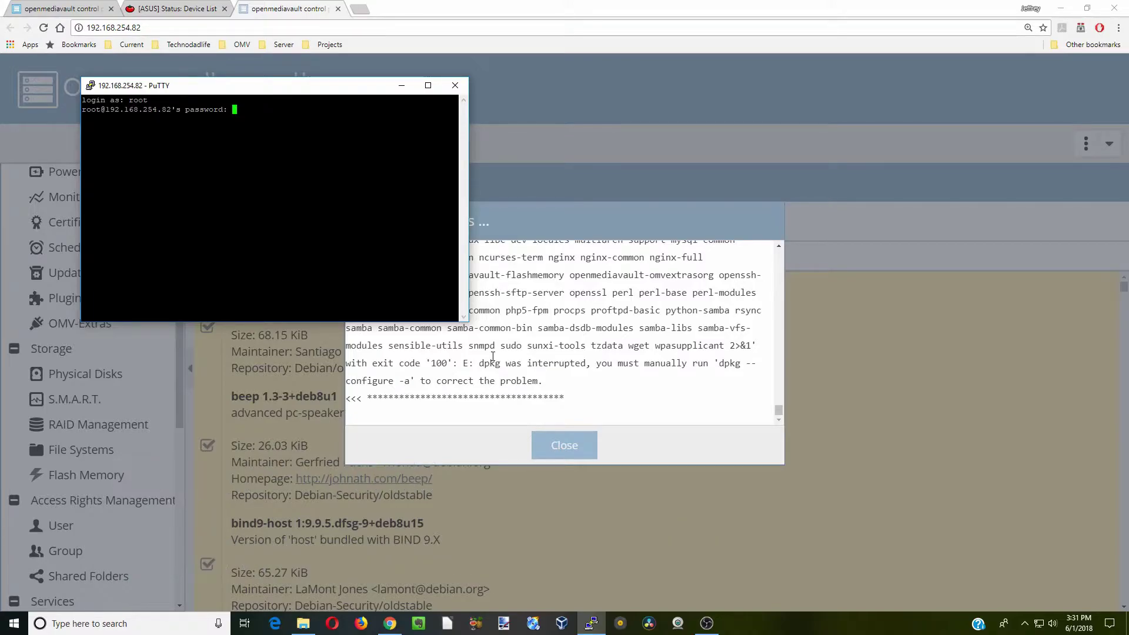
pyautogui.press('Return')
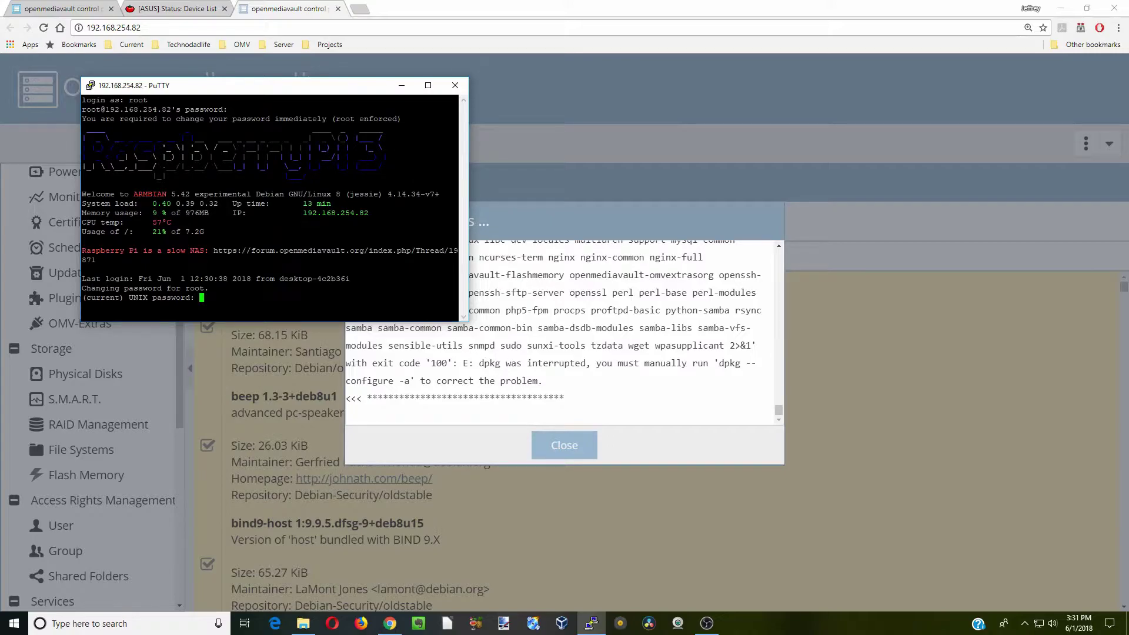
pyautogui.moveTo(297, 91); pyautogui.dragTo(584, 30)
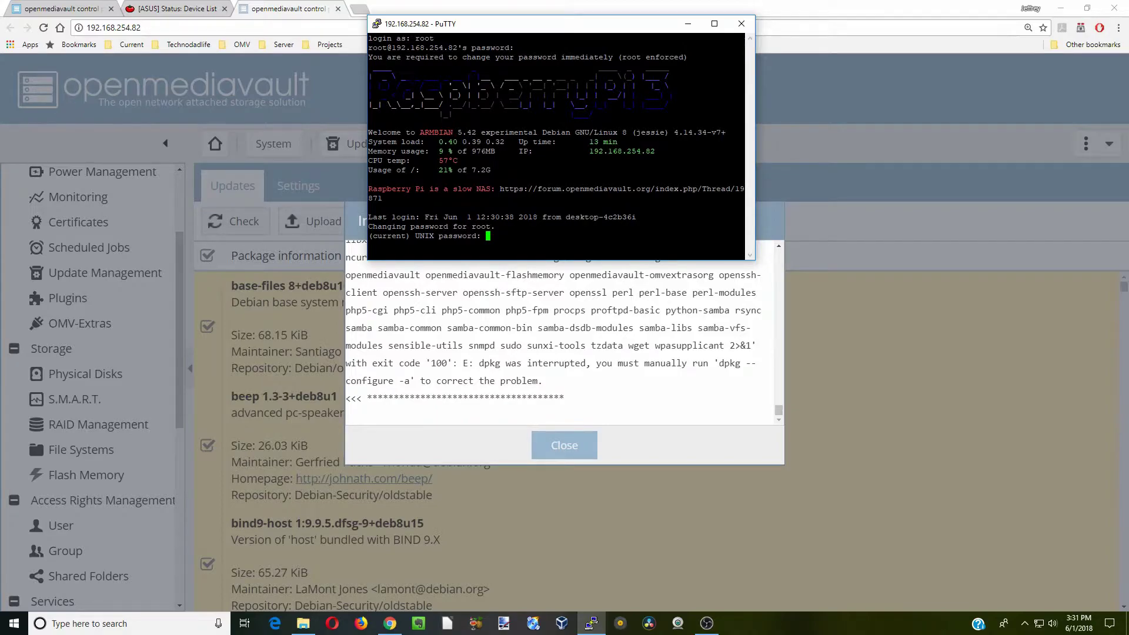
pyautogui.press('Return')
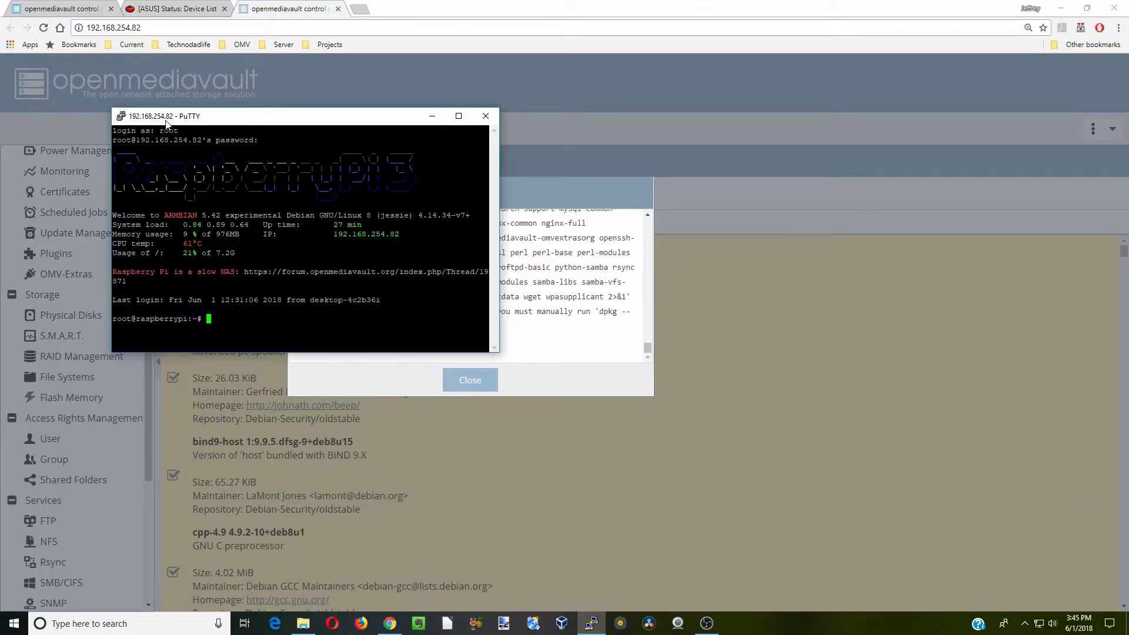
# Refresh the Pi's package lists with apt-get update, then clear the terminal
pyautogui.moveTo(360, 122); pyautogui.dragTo(543, 65)
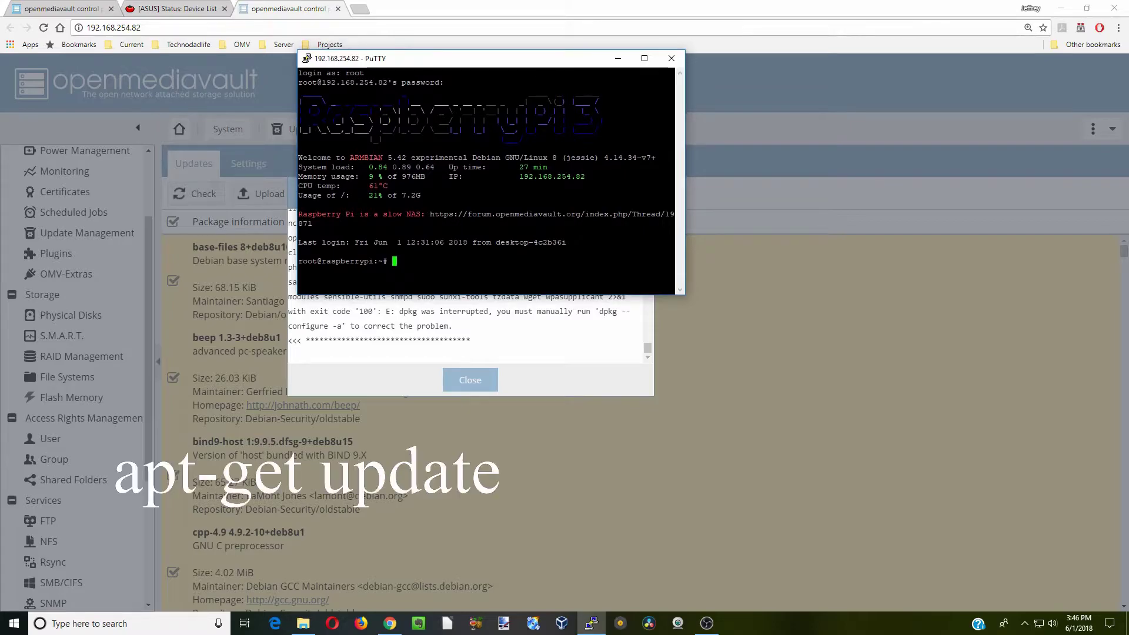
pyautogui.write('apt-get update')
pyautogui.press('Return')
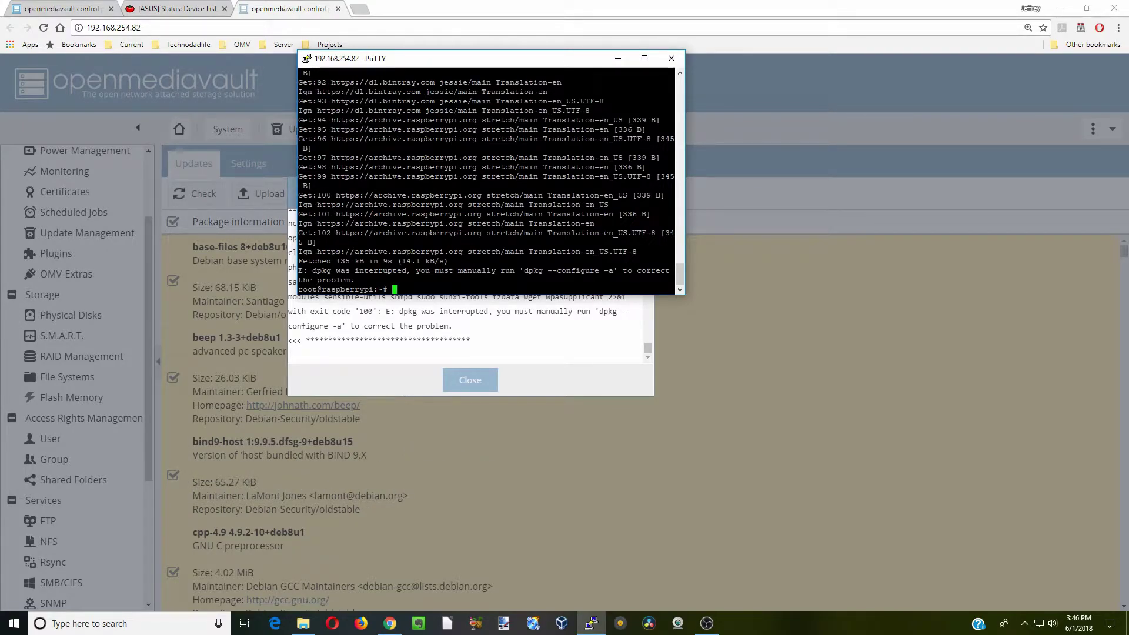
pyautogui.write('clear')
pyautogui.press('Return')
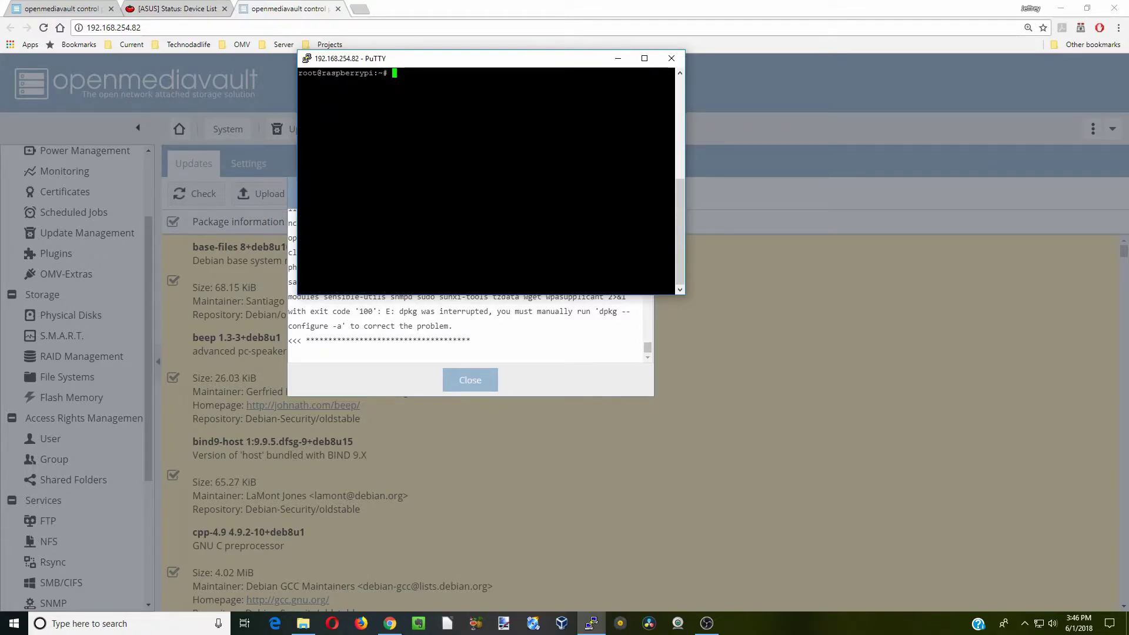
# Run dpkg --configure -a to finish setting up openmediavault, acknowledging the setup notice
pyautogui.write('dp')
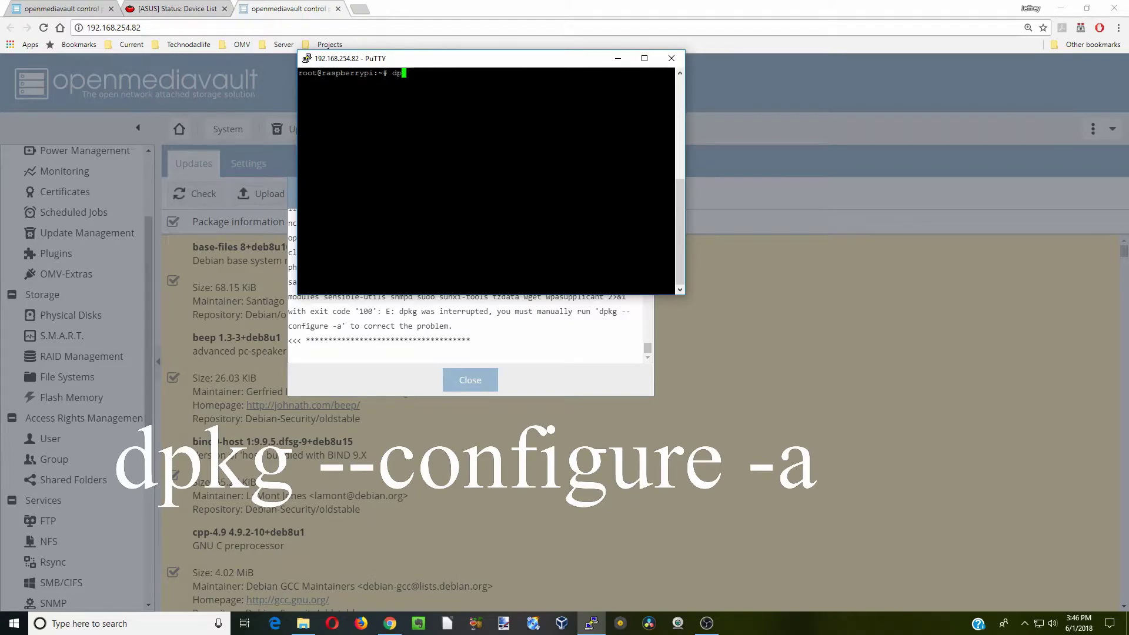
pyautogui.write('kg')
pyautogui.write('--configure -a')
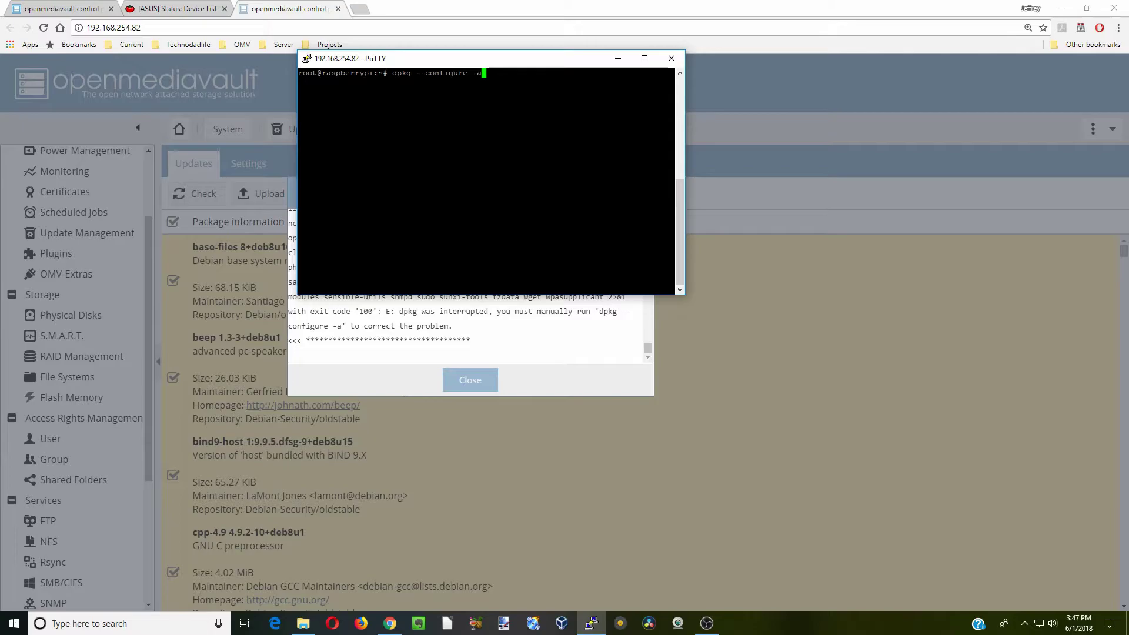
pyautogui.press('Return')
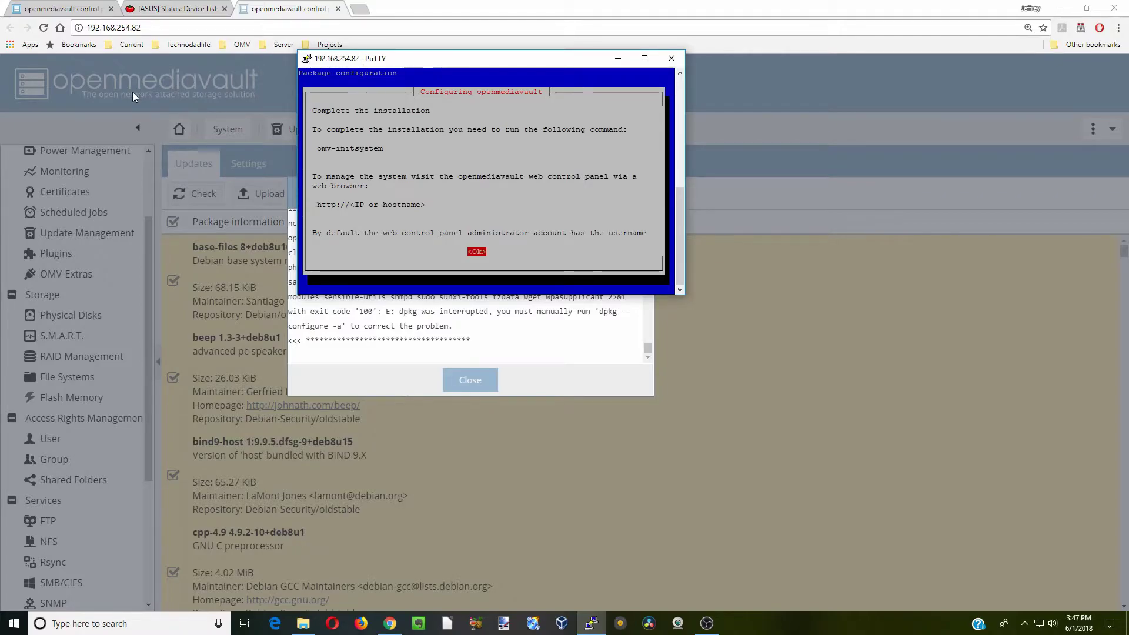
pyautogui.press('Return')
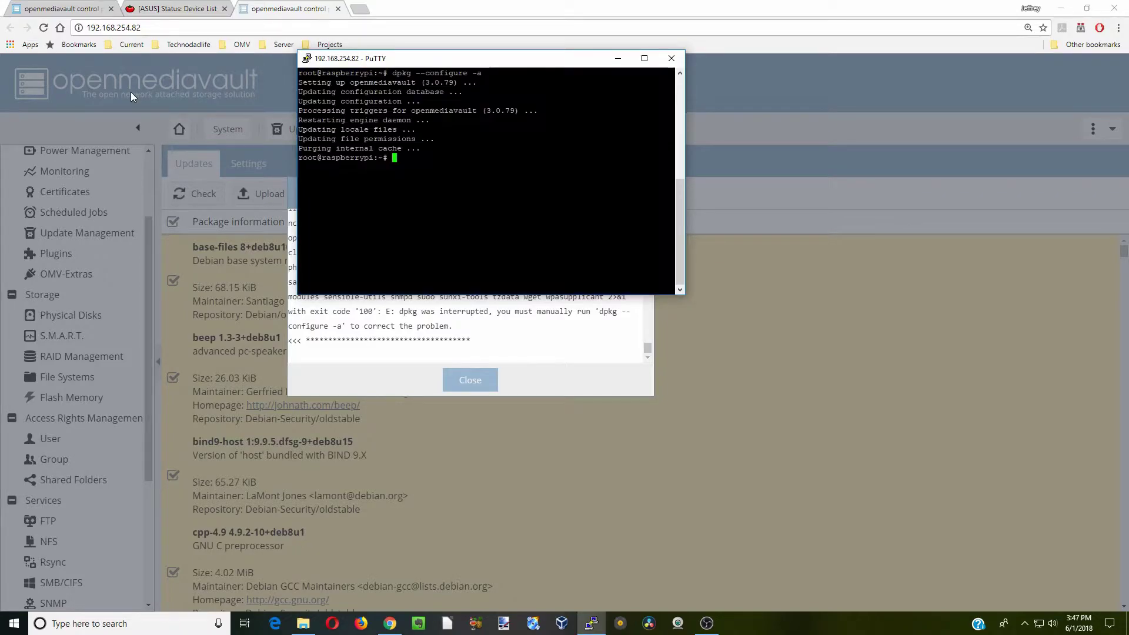
# Clear the terminal and start apt-get upgrade of the 129 pending packages, answering y
pyautogui.write('clear')
pyautogui.press('Return')
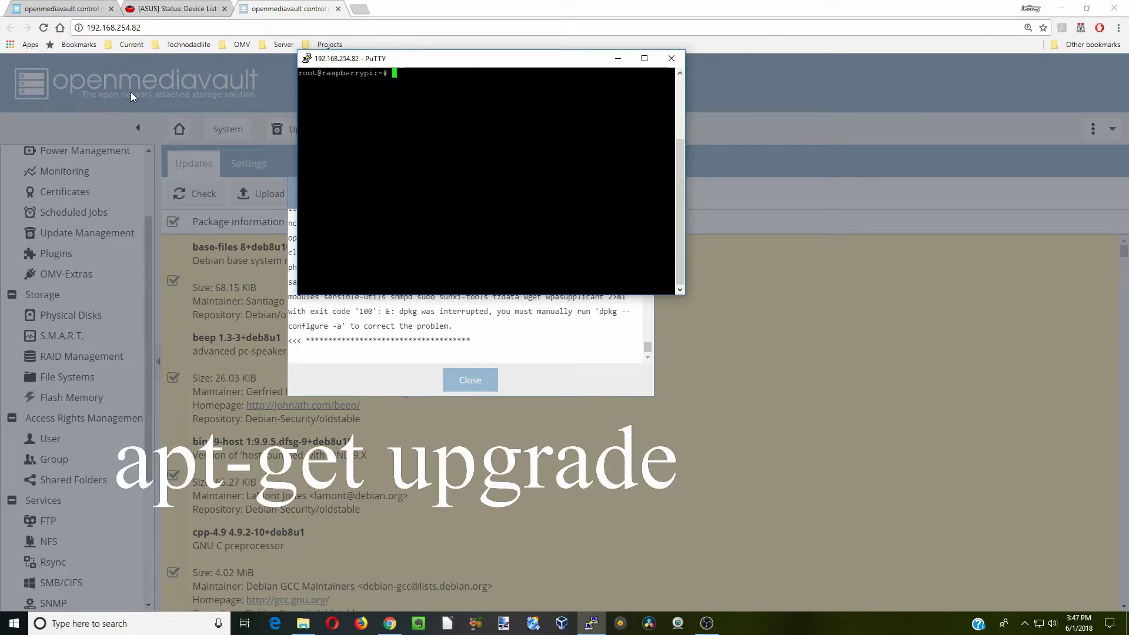
pyautogui.write('apt-get upgrade')
pyautogui.press('Return')
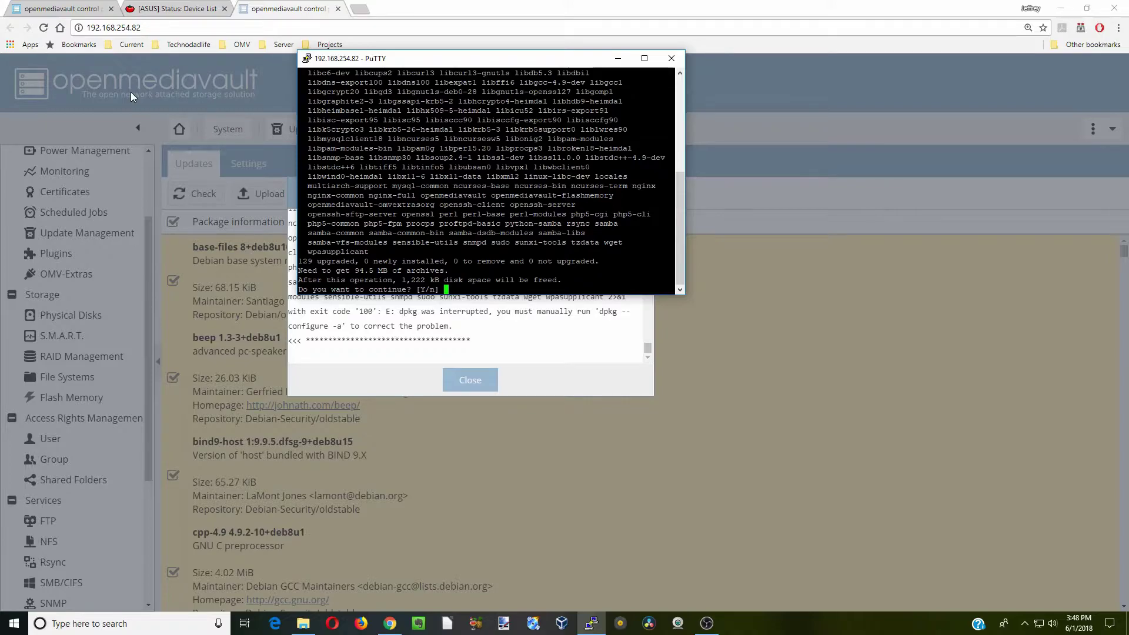
pyautogui.write('y')
pyautogui.press('Return')
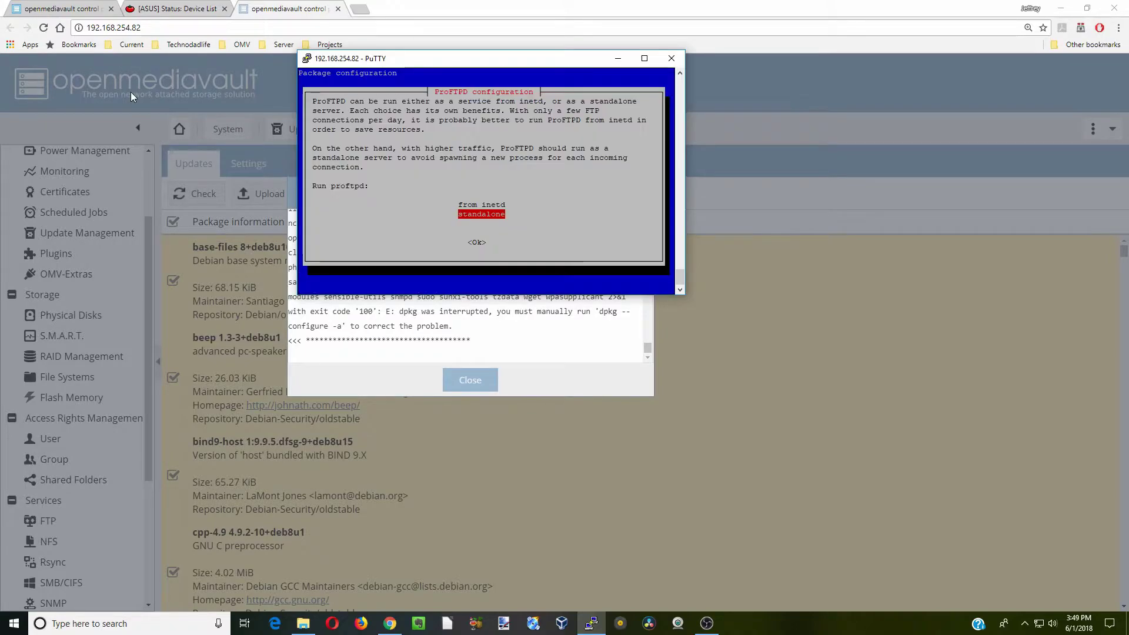
# Run ProFTPD from inetd and keep the existing openmediavault config file
pyautogui.press('Up')
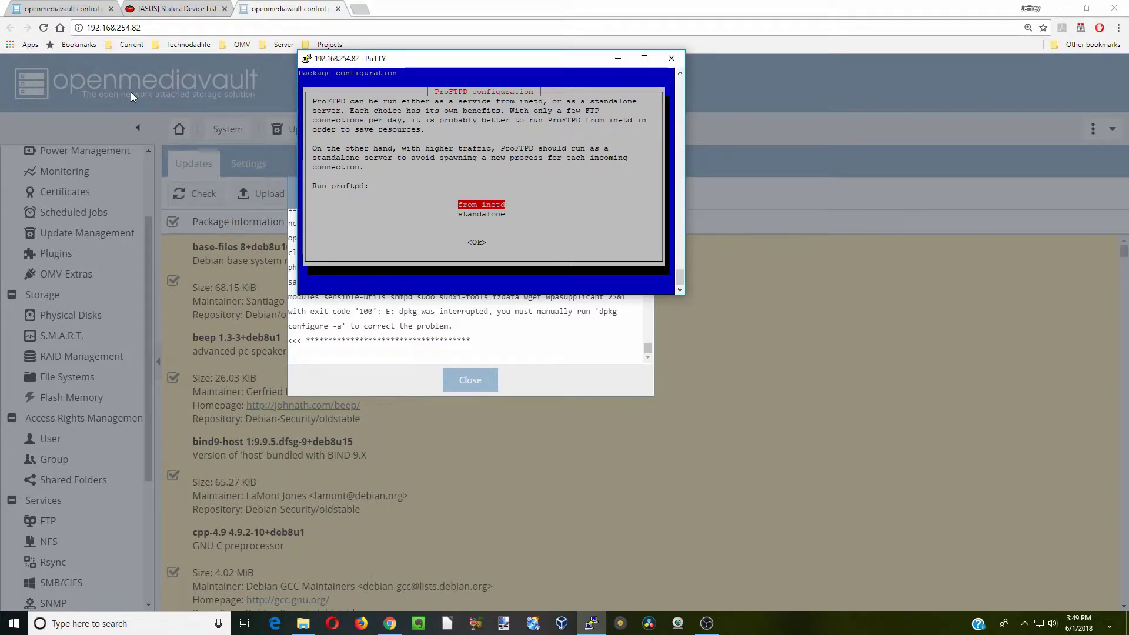
pyautogui.press('Return')
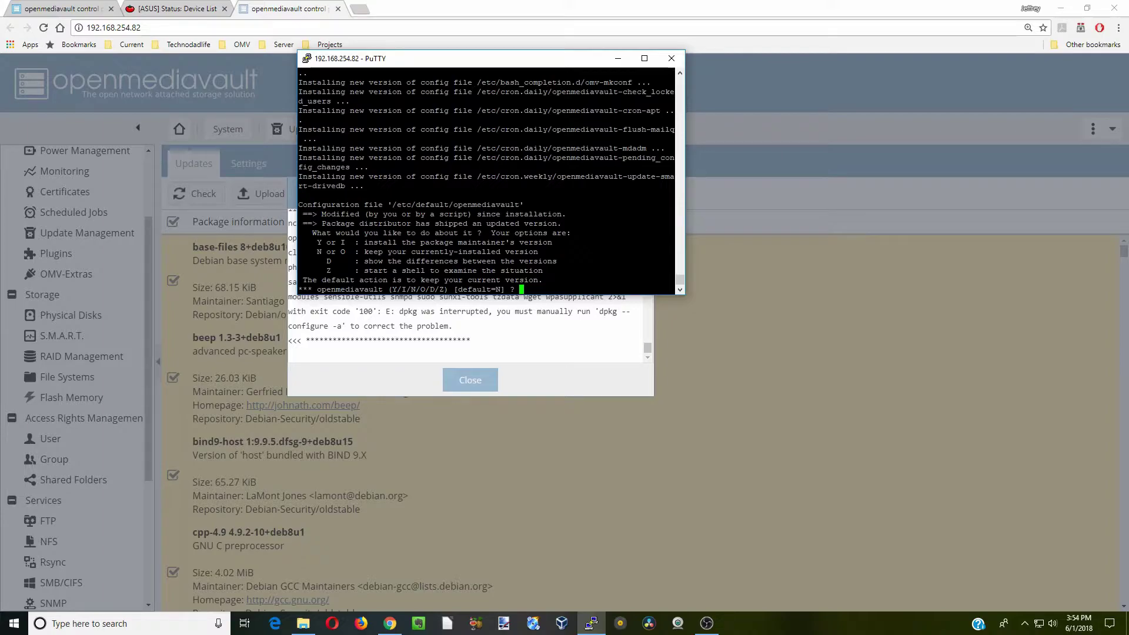
pyautogui.write('n')
pyautogui.press('Return')
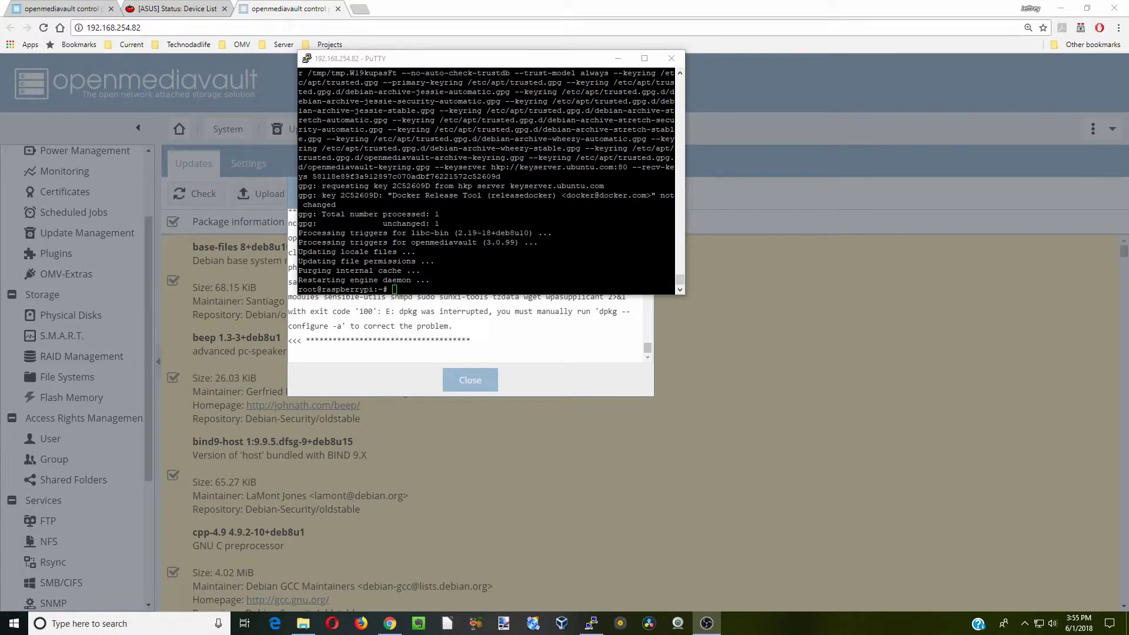
# End the PuTTY session, reload the web interface, and recheck Update Management for updates
pyautogui.click(671, 58)
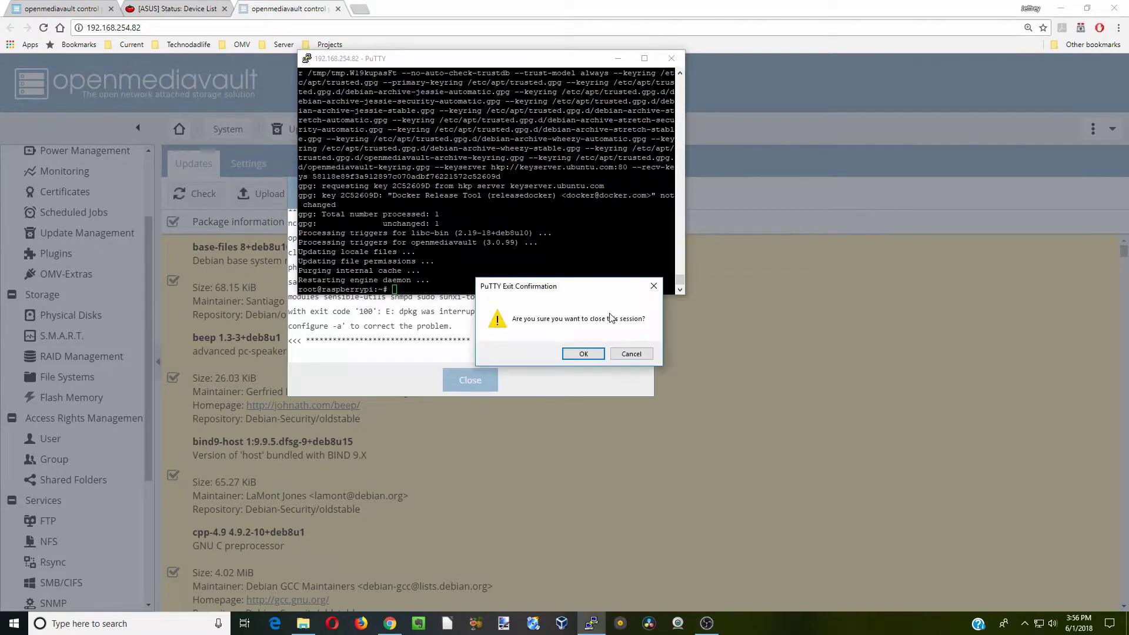
pyautogui.click(582, 354)
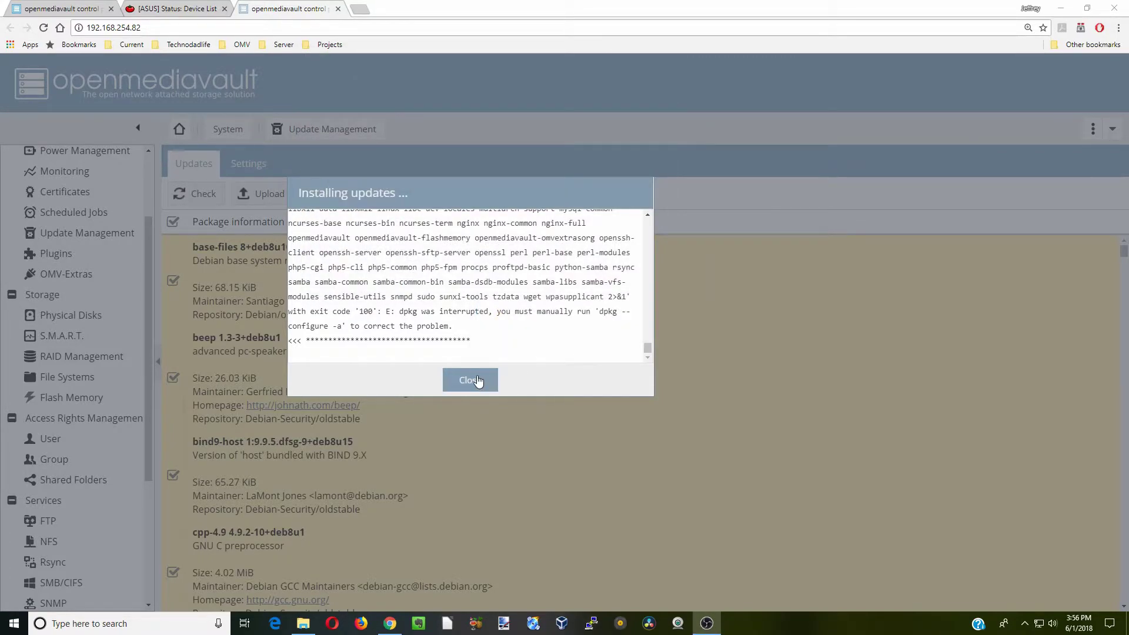
pyautogui.click(477, 381)
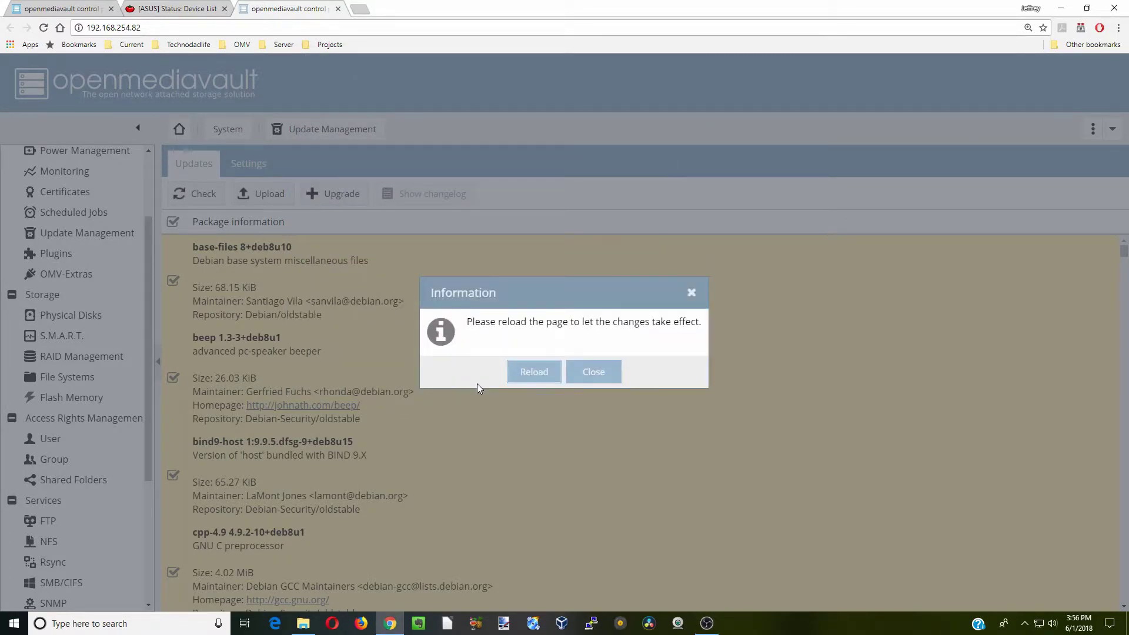
pyautogui.click(533, 372)
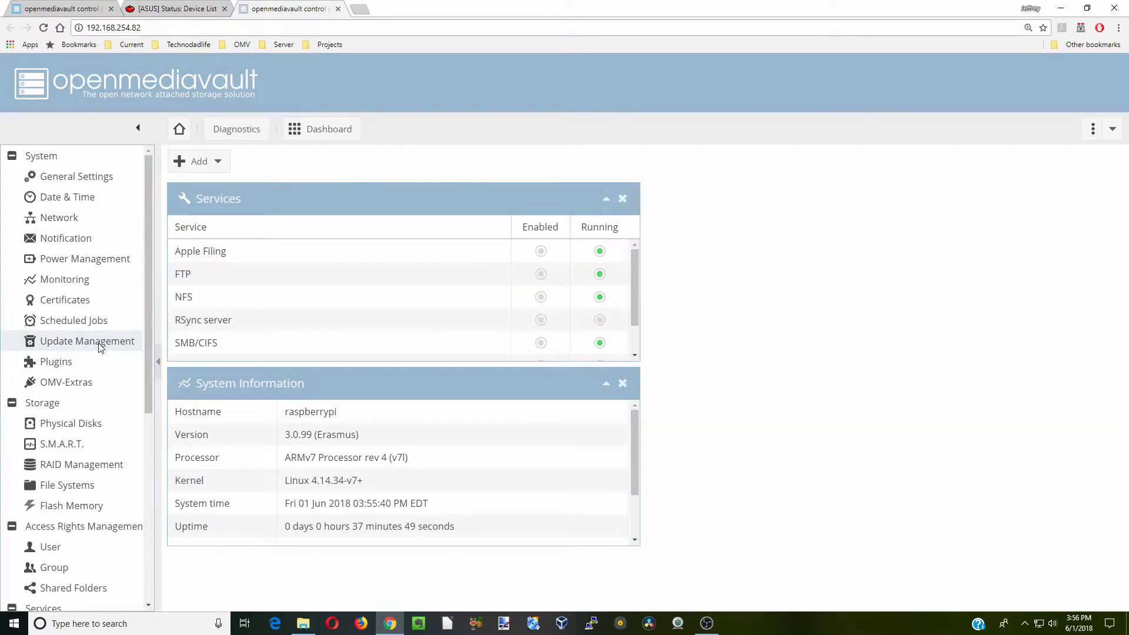
pyautogui.click(99, 342)
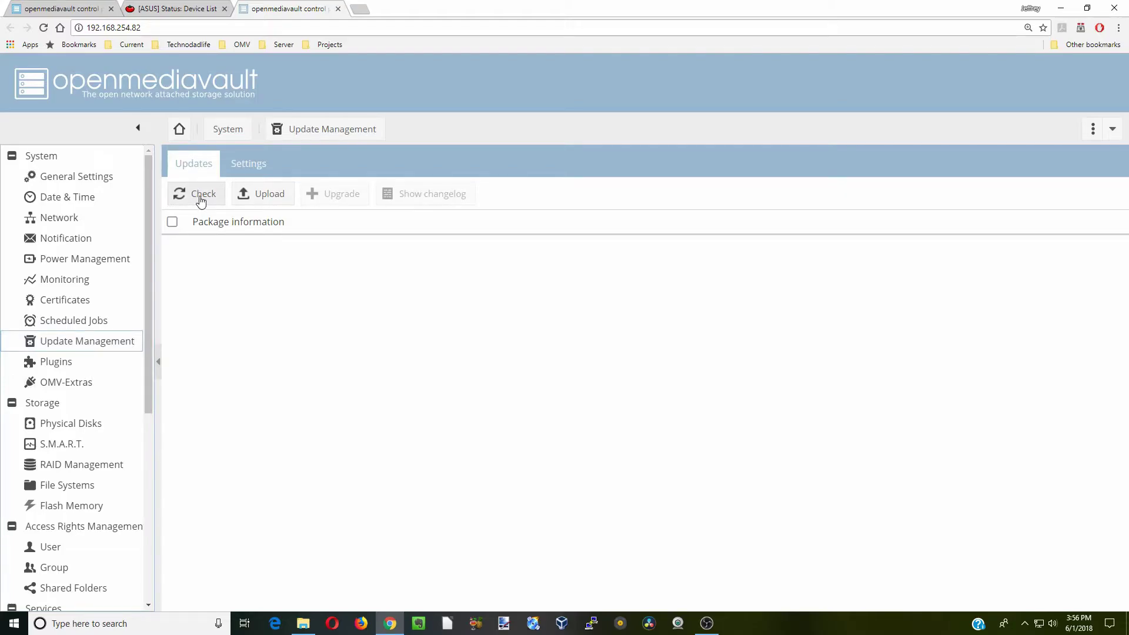
pyautogui.click(200, 197)
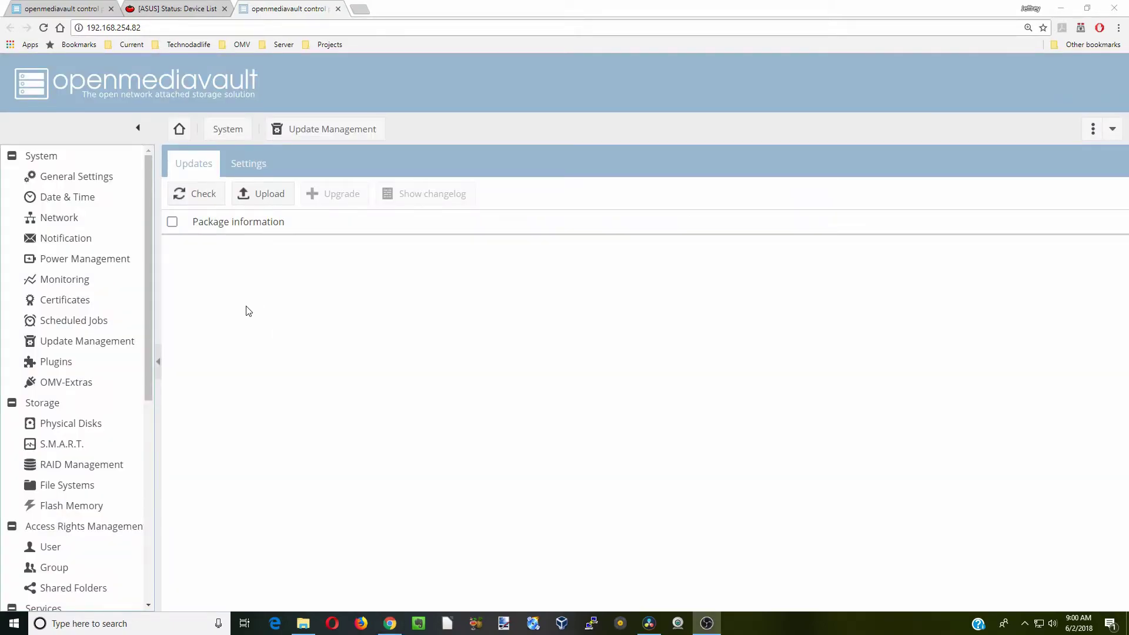
# Enable the Docker repository in OMV-Extras, then save and apply the change
pyautogui.click(109, 388)
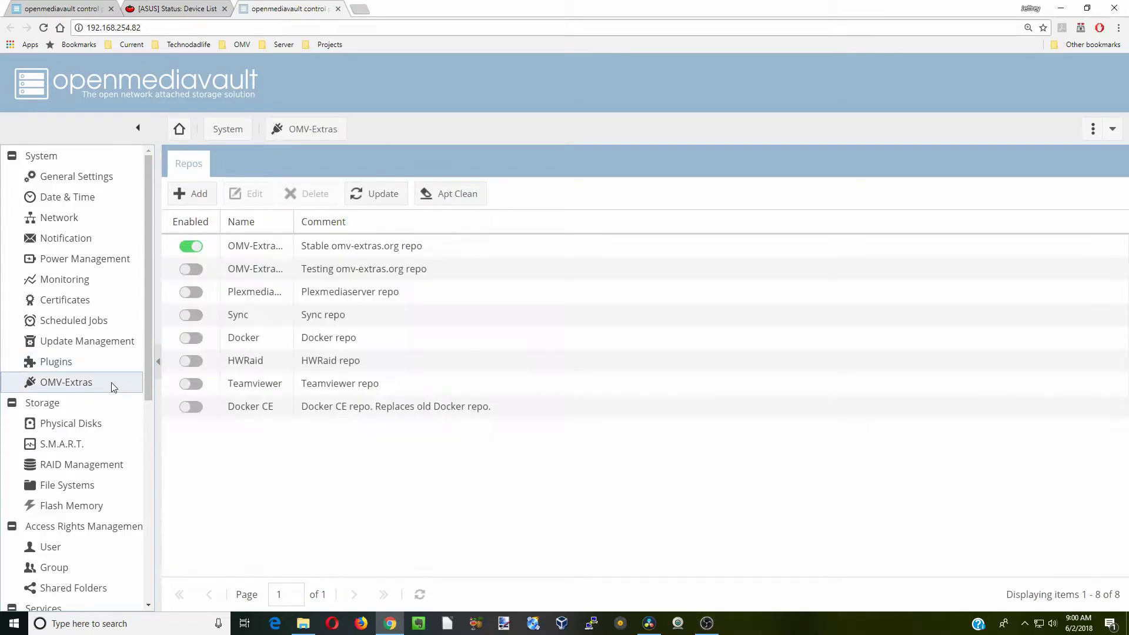
pyautogui.click(192, 340)
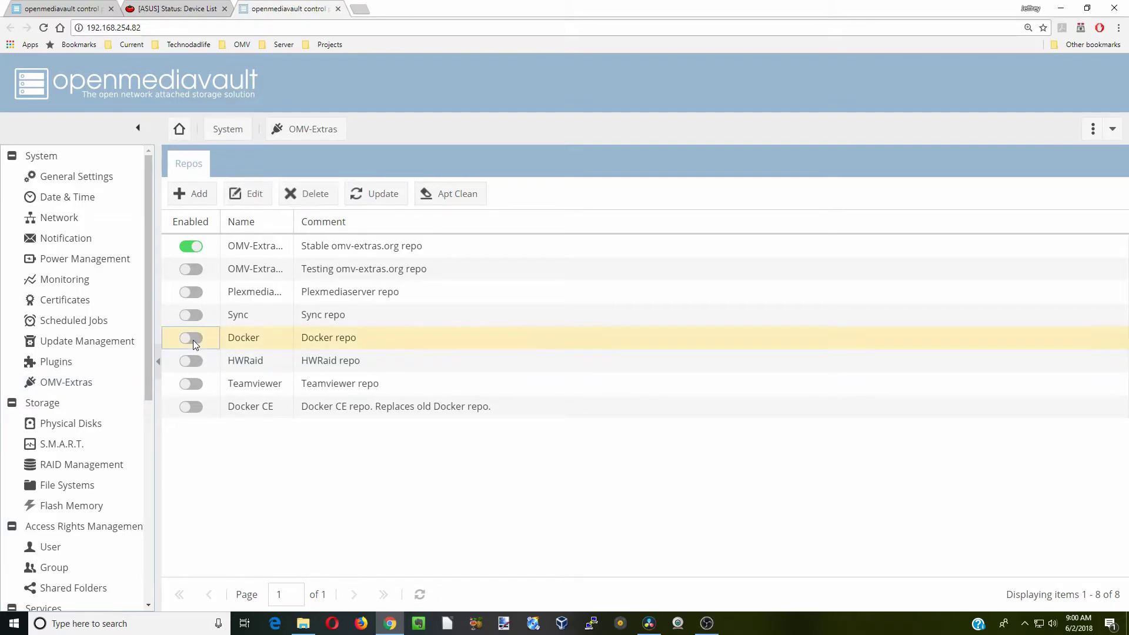
pyautogui.click(261, 194)
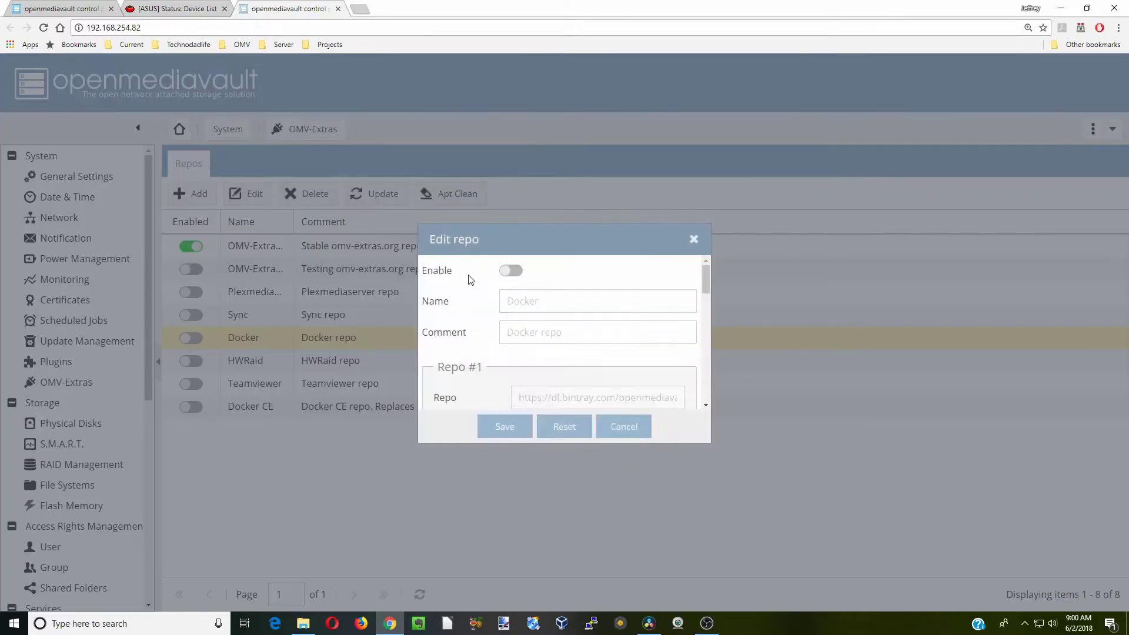
pyautogui.click(512, 270)
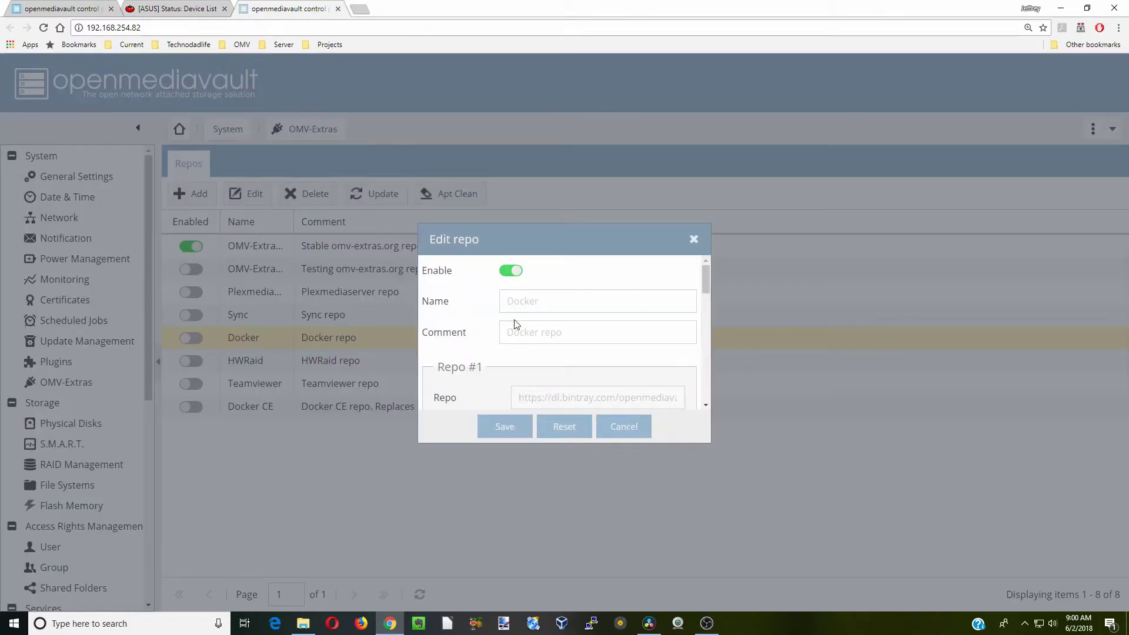
pyautogui.click(505, 428)
pyautogui.click(1017, 166)
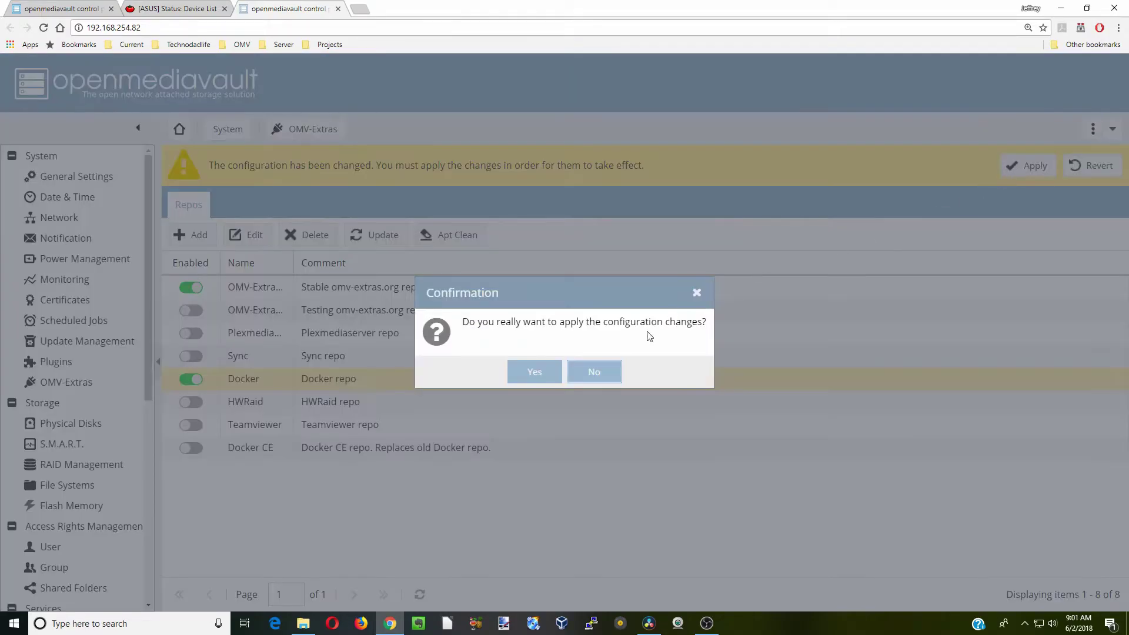
pyautogui.click(535, 373)
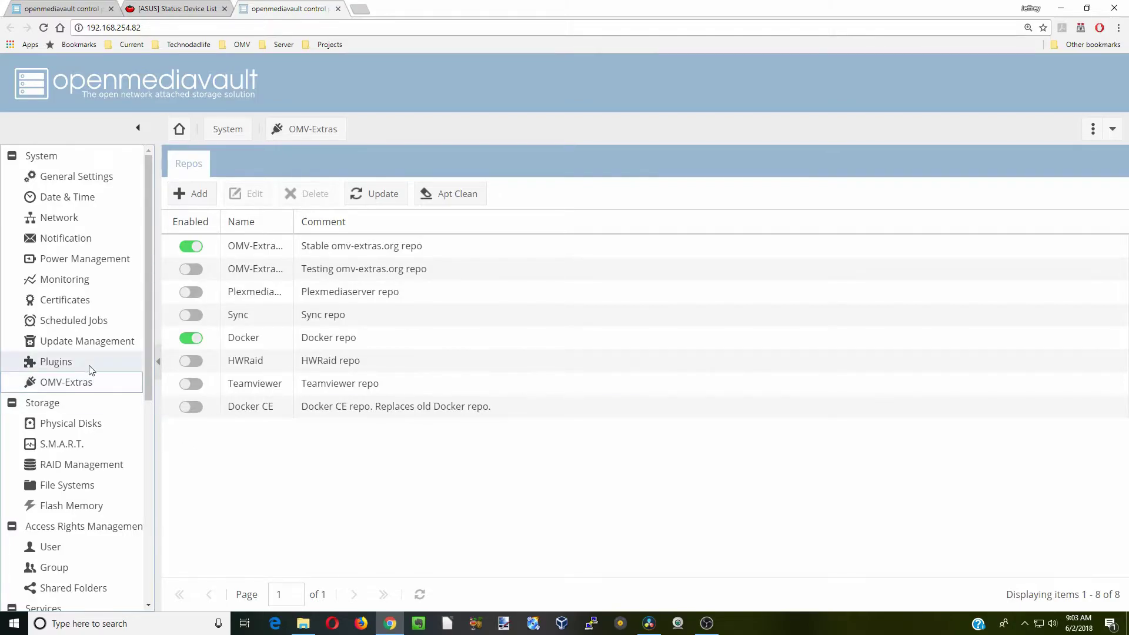
pyautogui.click(56, 362)
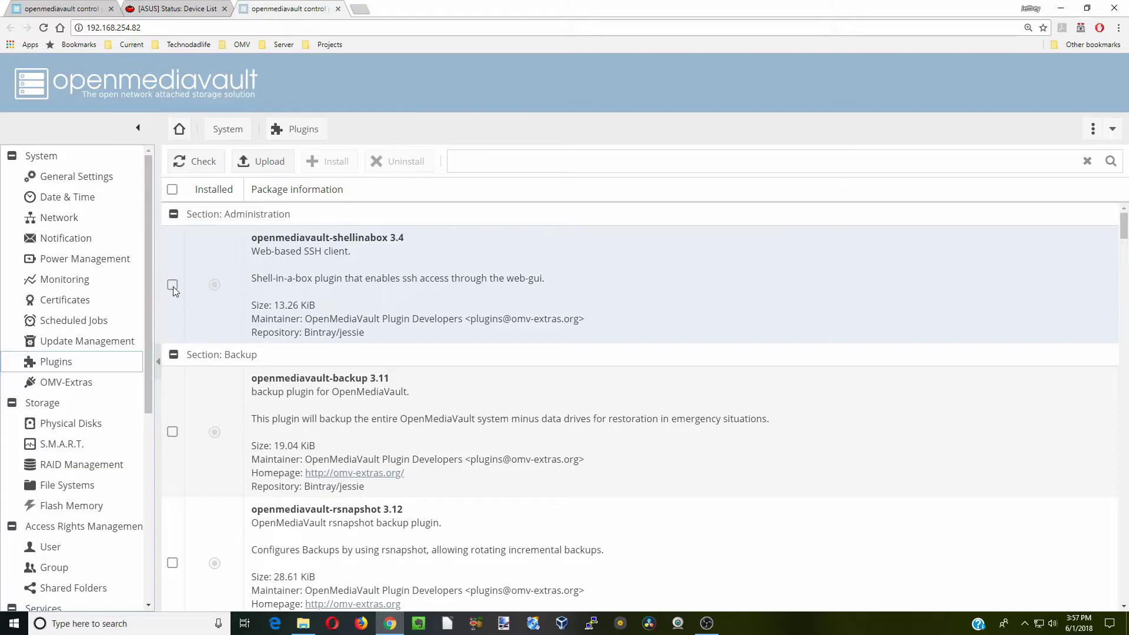
# Install the shellinabox and docker-gui plugins and dismiss the completion notices
pyautogui.click(173, 285)
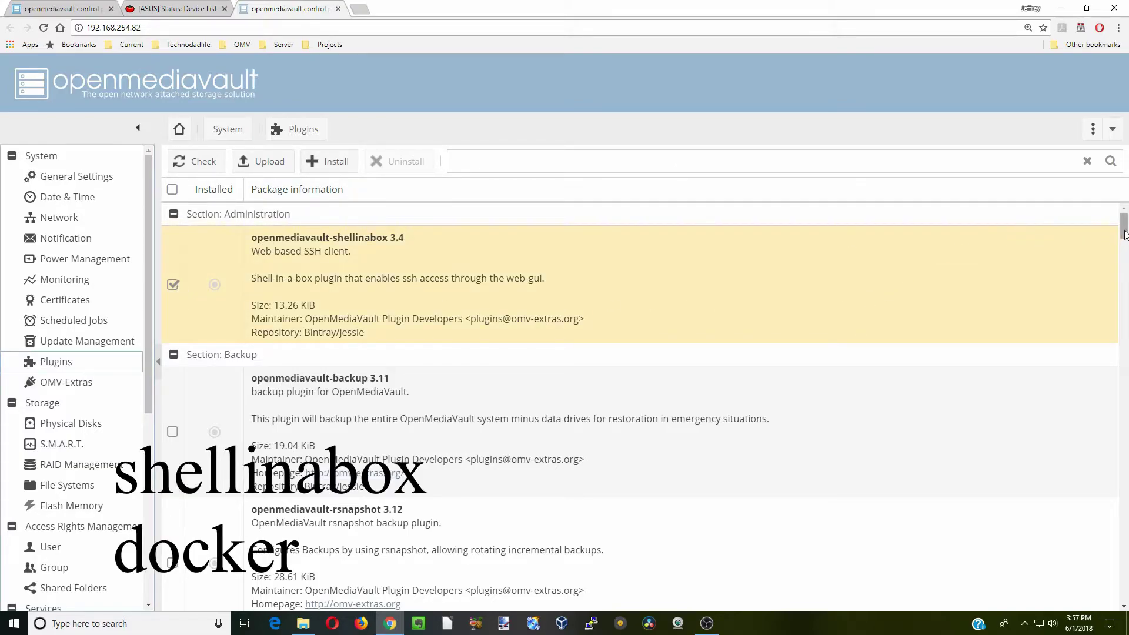
pyautogui.moveTo(1124, 233); pyautogui.dragTo(1124, 589)
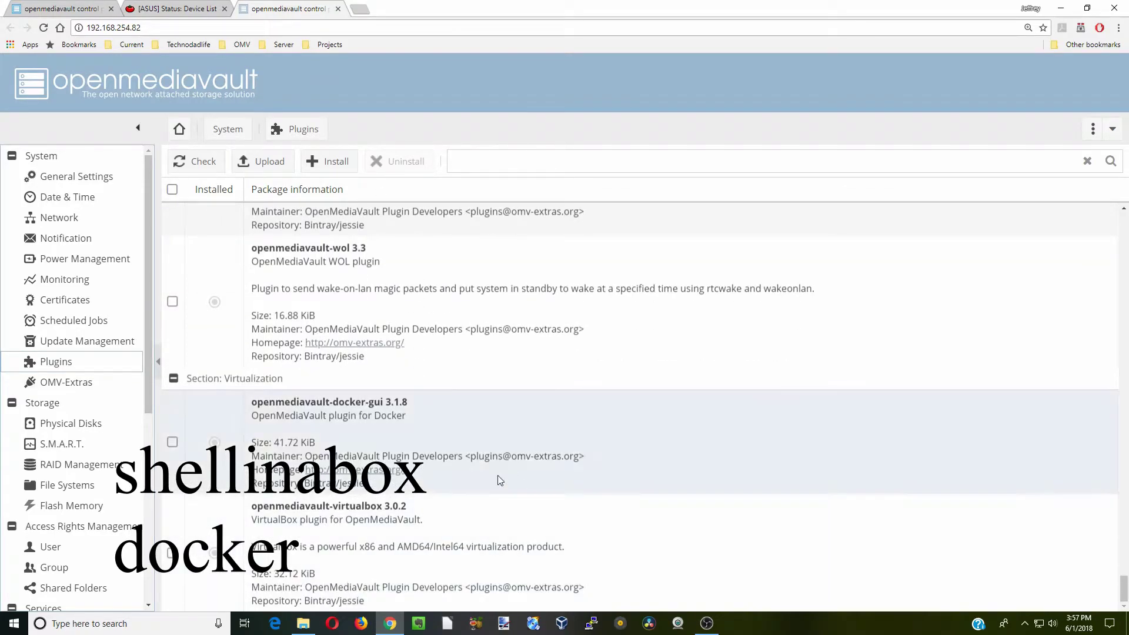
pyautogui.click(173, 442)
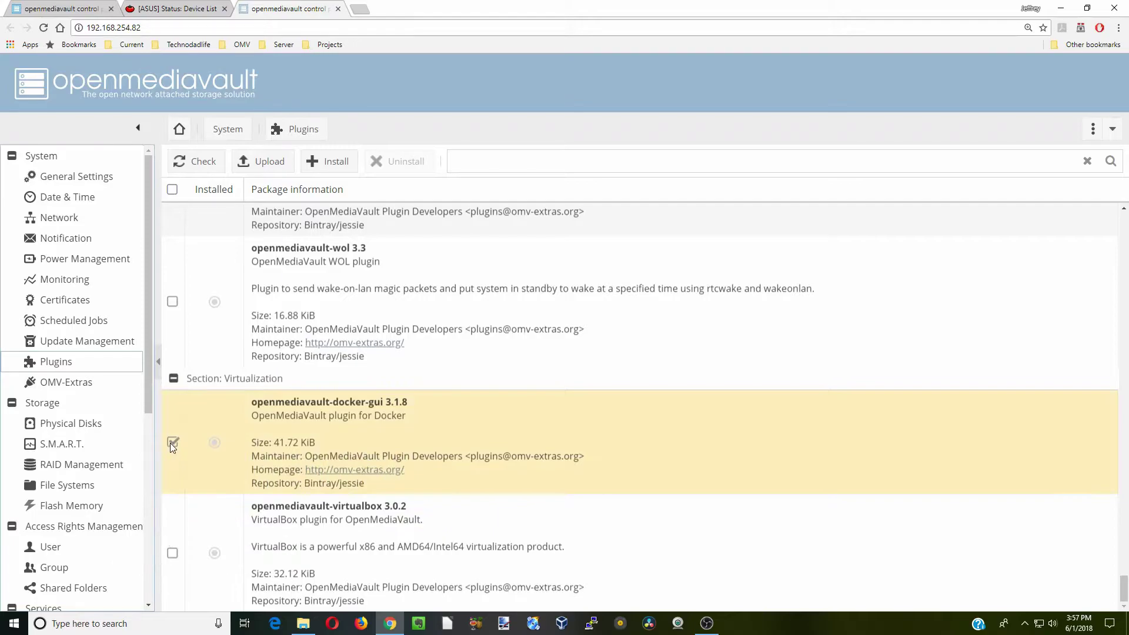
pyautogui.click(334, 164)
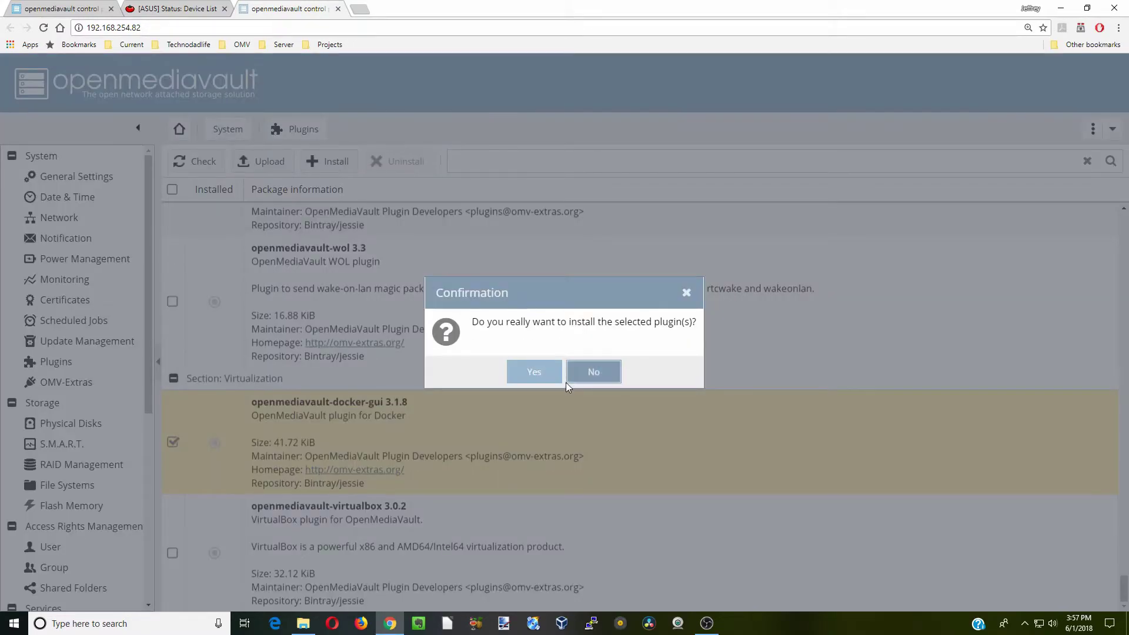
pyautogui.click(532, 372)
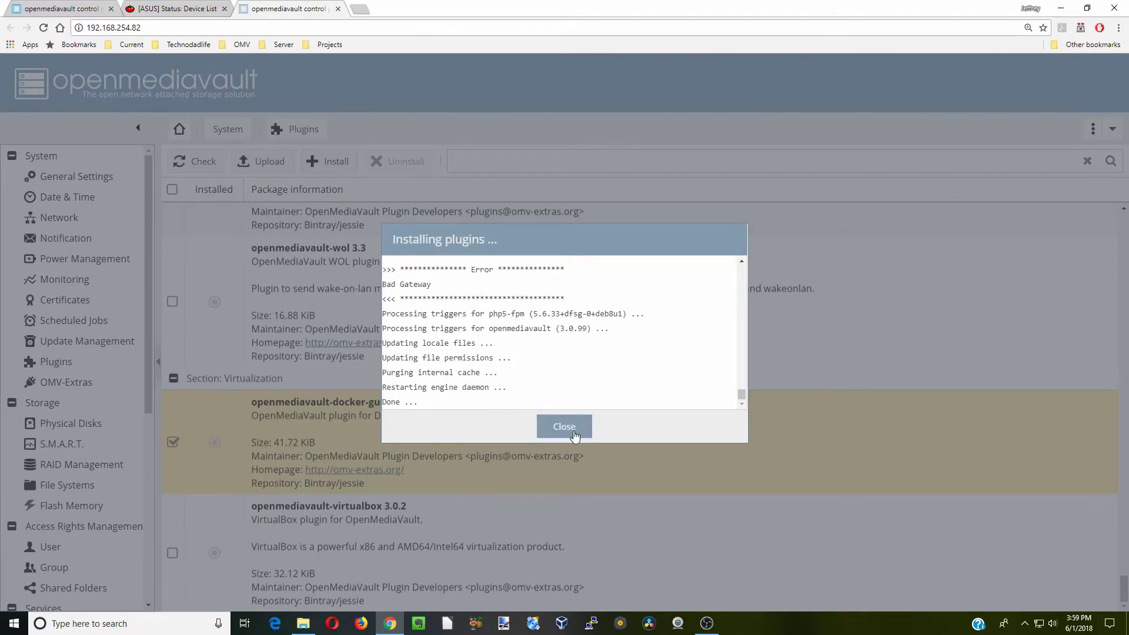
pyautogui.click(567, 429)
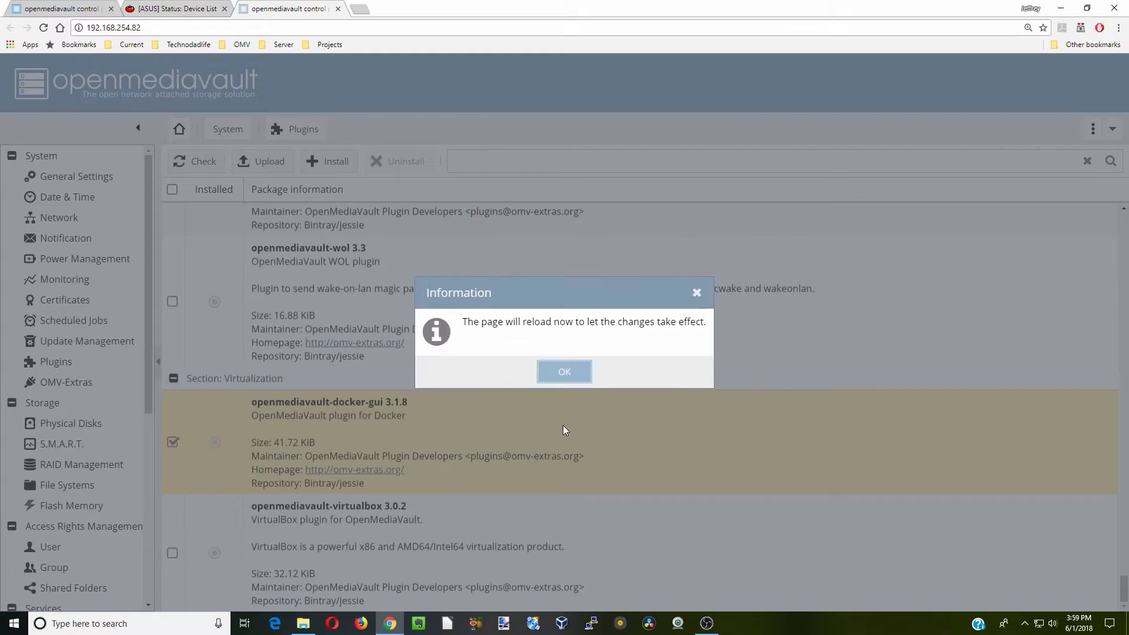
pyautogui.click(563, 376)
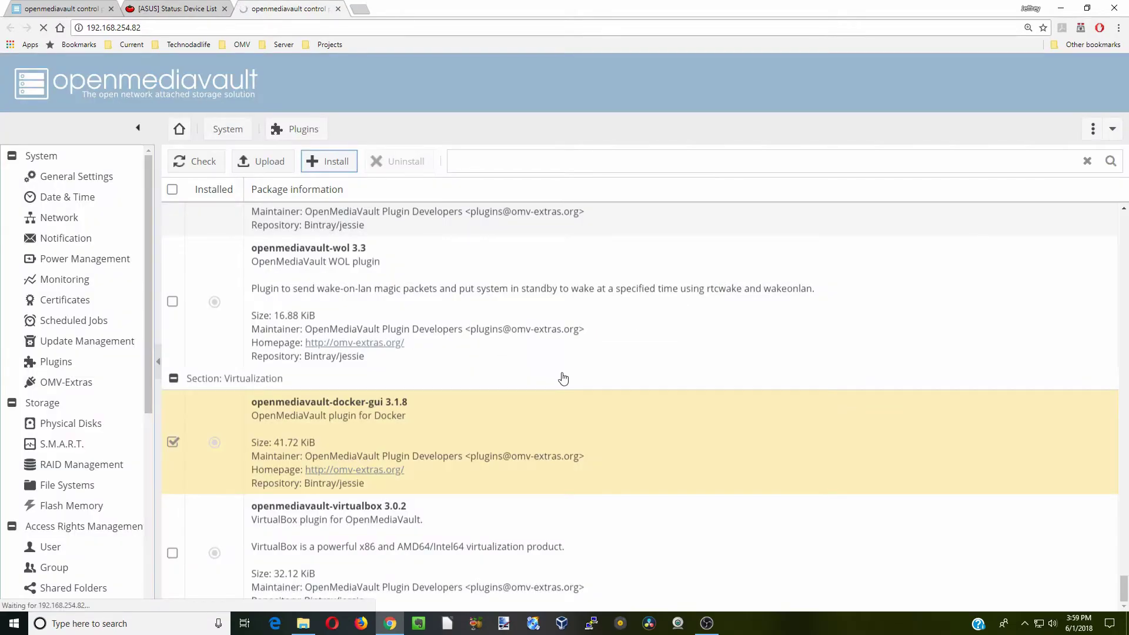
pyautogui.moveTo(149, 351); pyautogui.dragTo(134, 522)
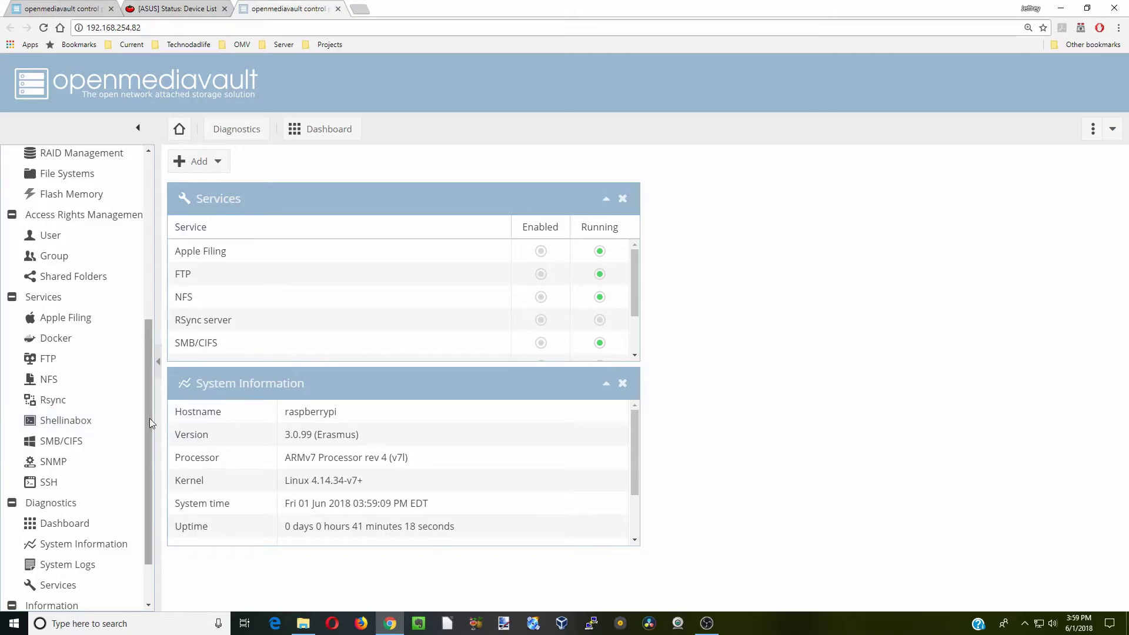
# Enable the Shellinabox service, save its settings, and apply the configuration change
pyautogui.moveTo(150, 418); pyautogui.dragTo(142, 480)
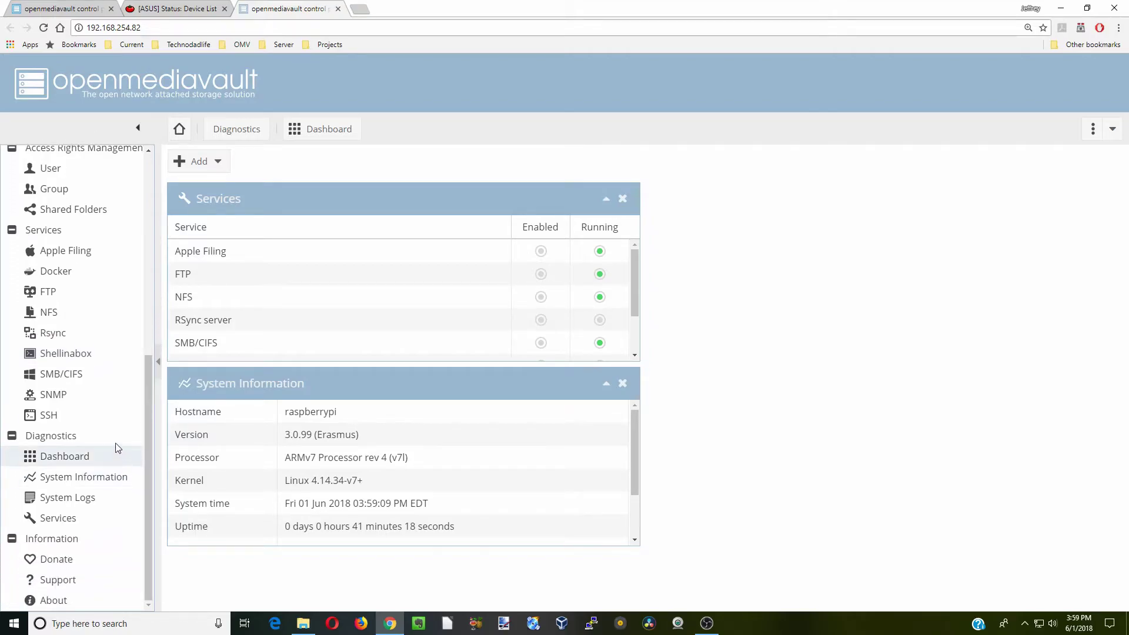
pyautogui.click(85, 415)
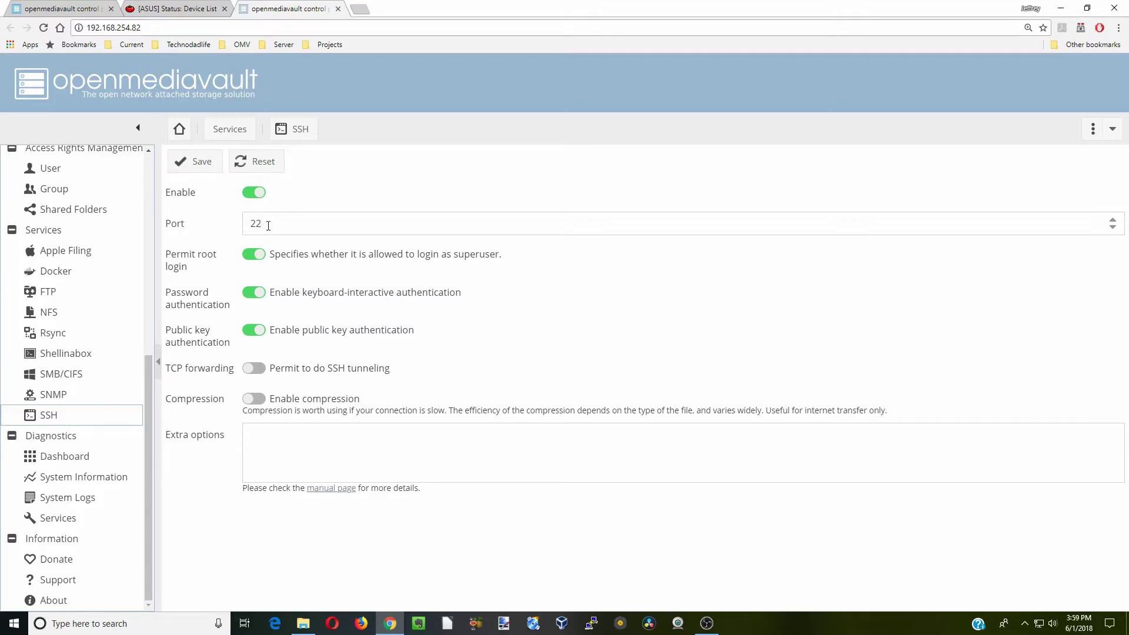
pyautogui.click(75, 356)
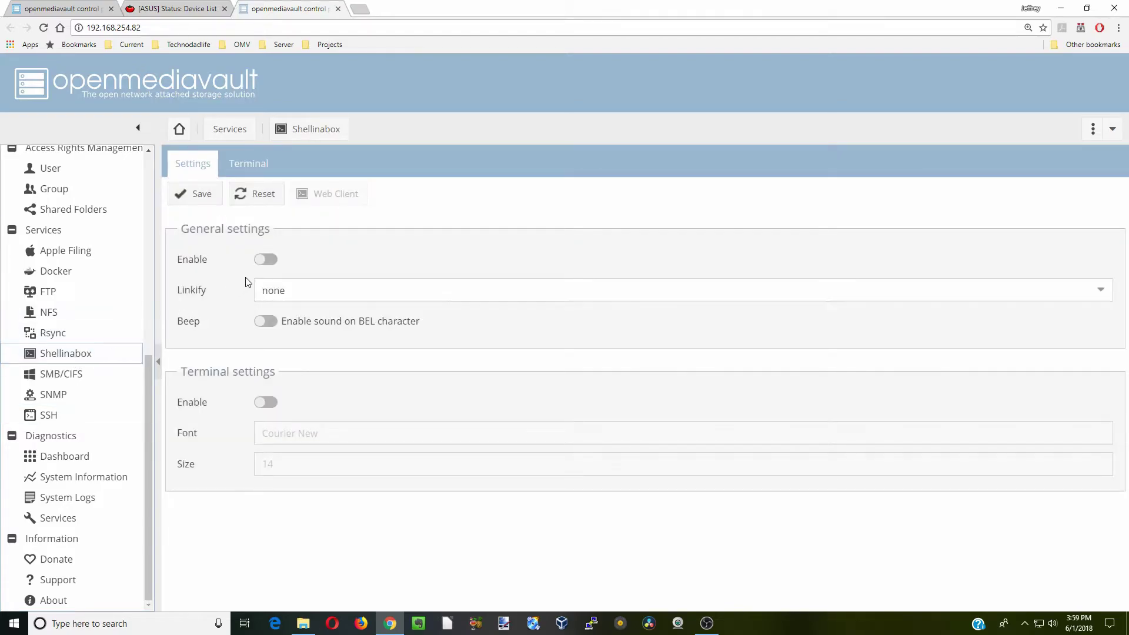
pyautogui.click(266, 259)
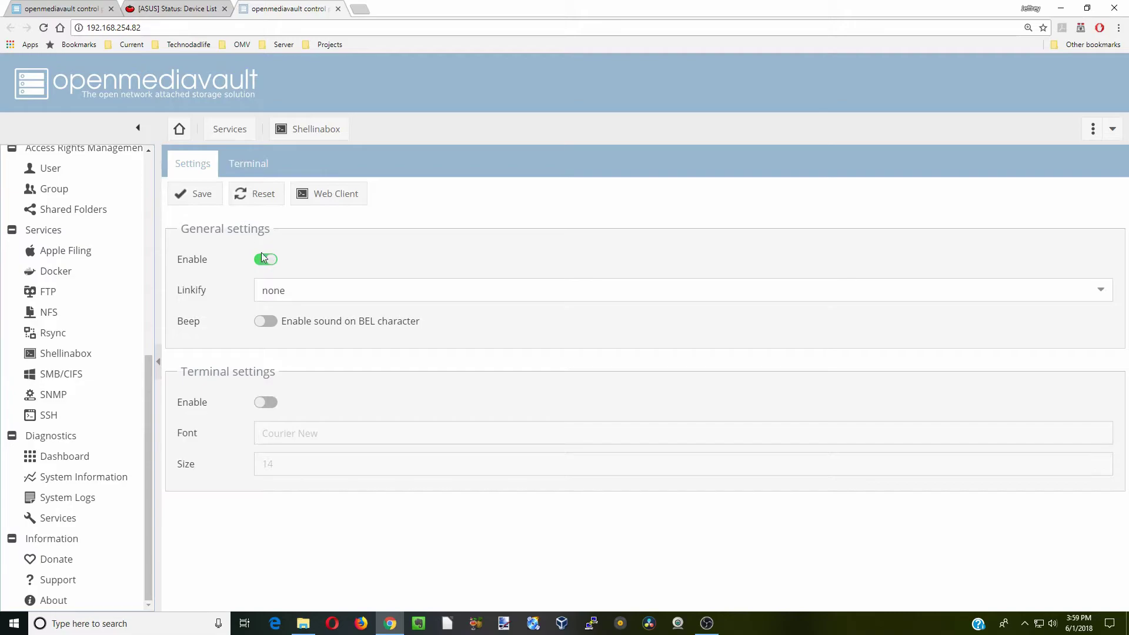
pyautogui.click(203, 197)
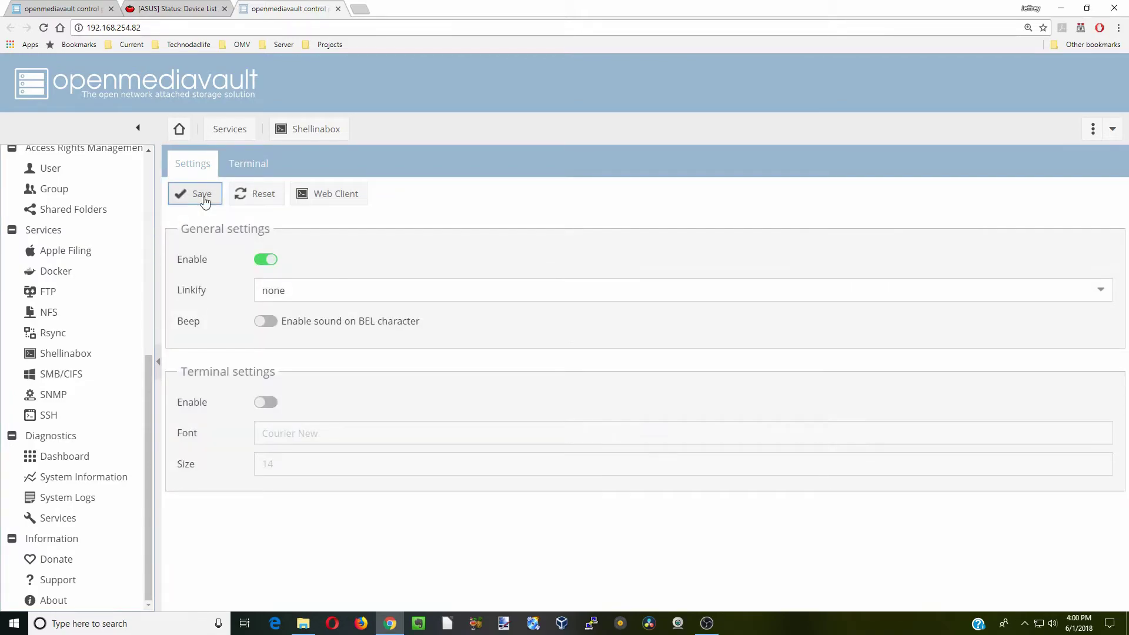
pyautogui.click(1023, 166)
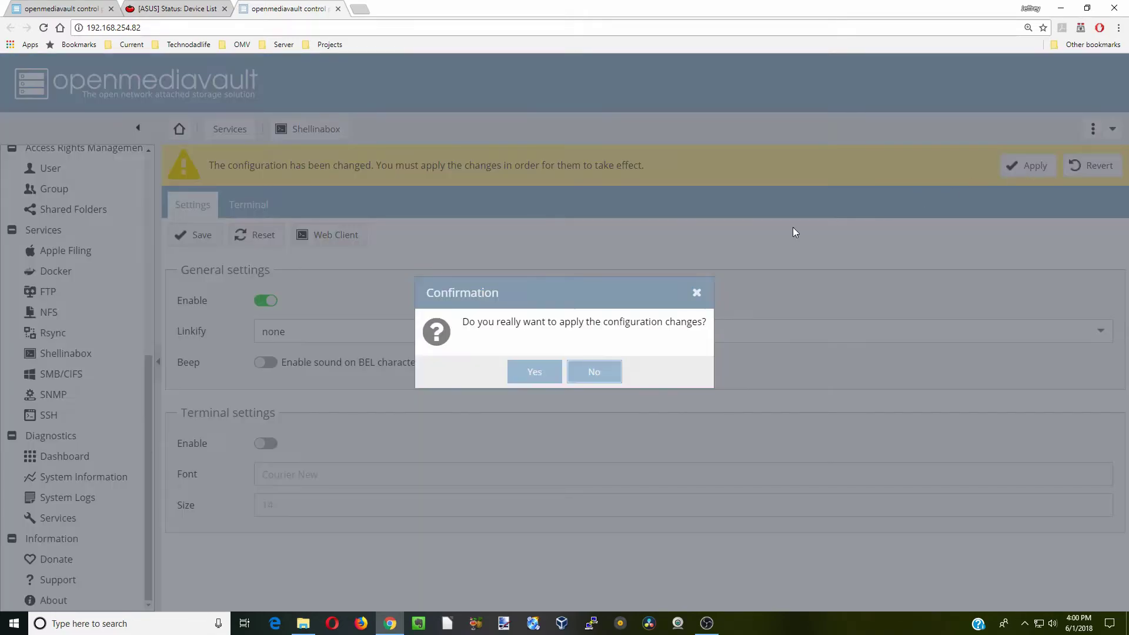
pyautogui.click(542, 373)
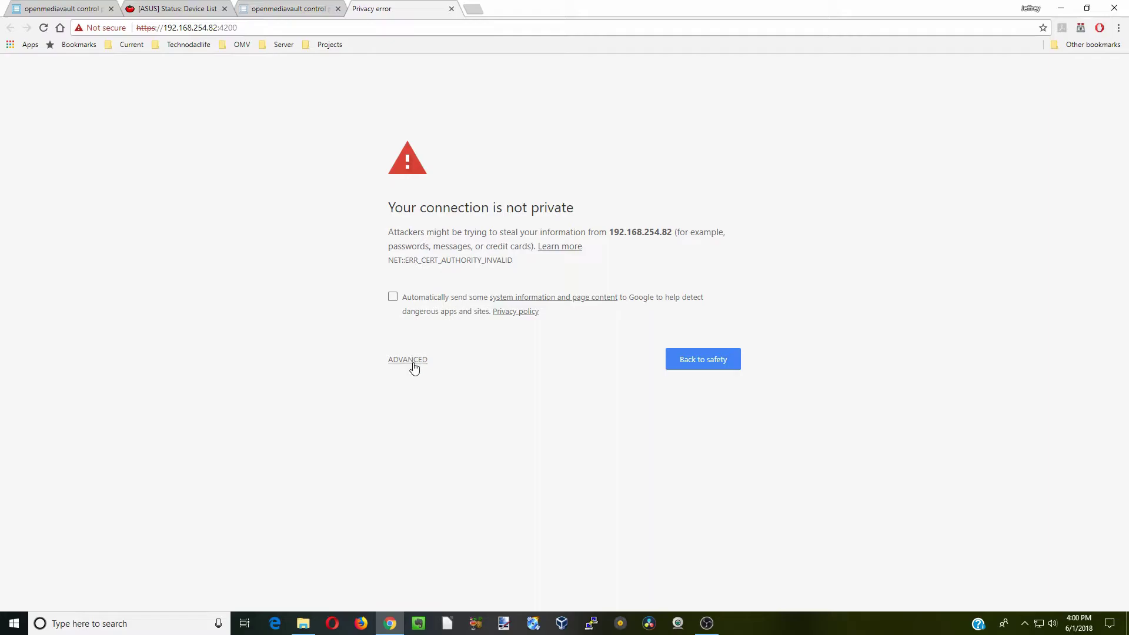
# Proceed past the certificate warning to 192.168.254.82 and log in to Shell In A Box as root
pyautogui.click(414, 361)
pyautogui.click(451, 451)
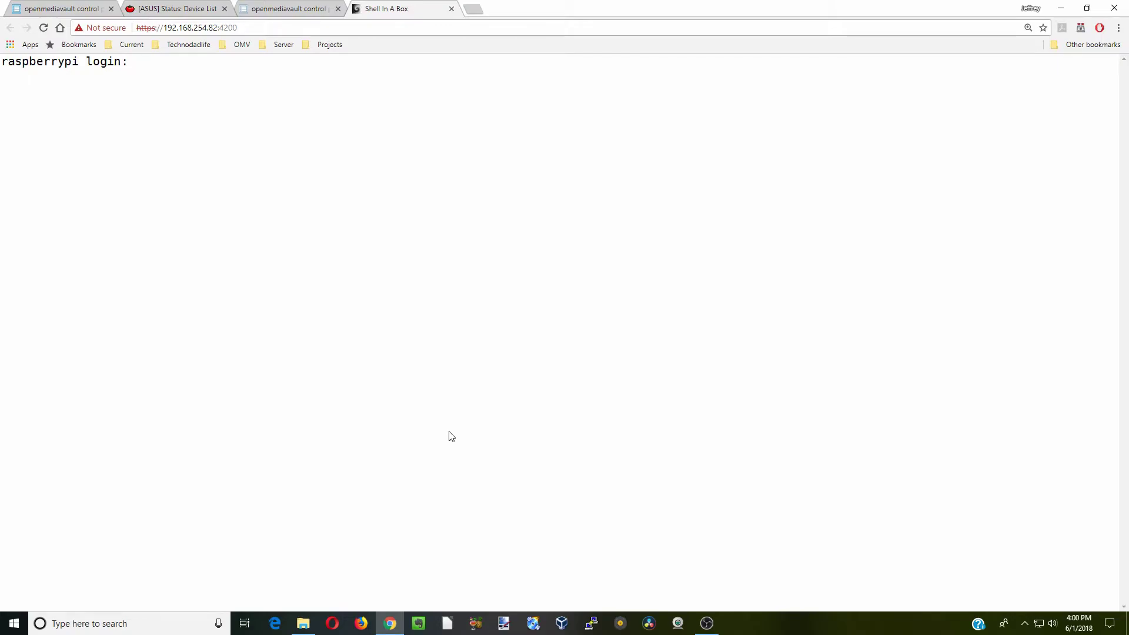
pyautogui.write('root')
pyautogui.press('Return')
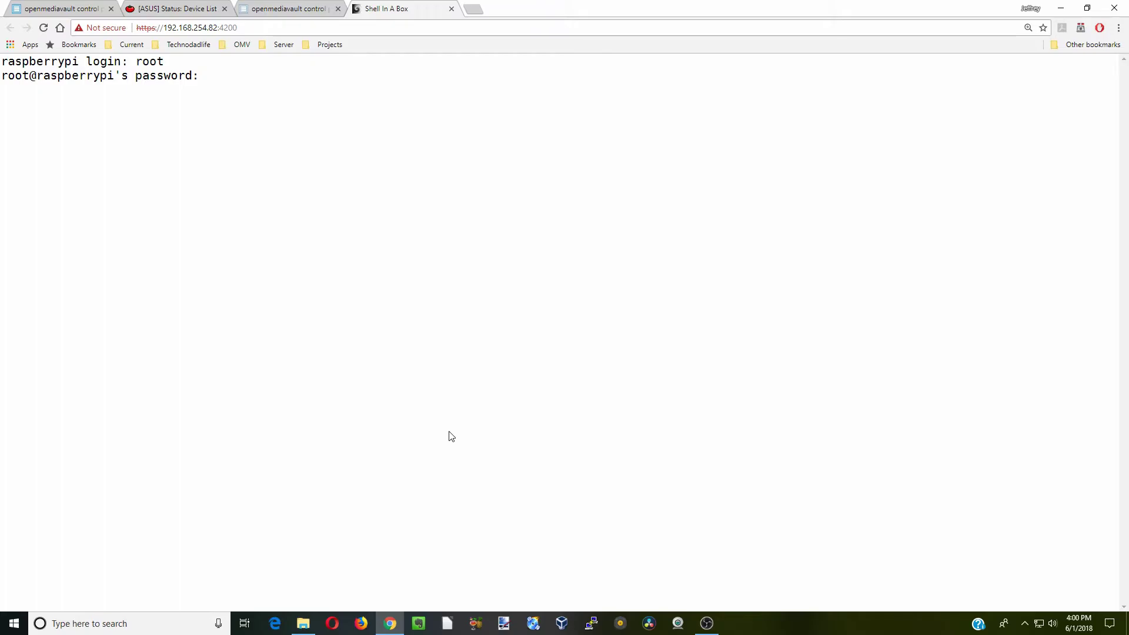
pyautogui.press('Return')
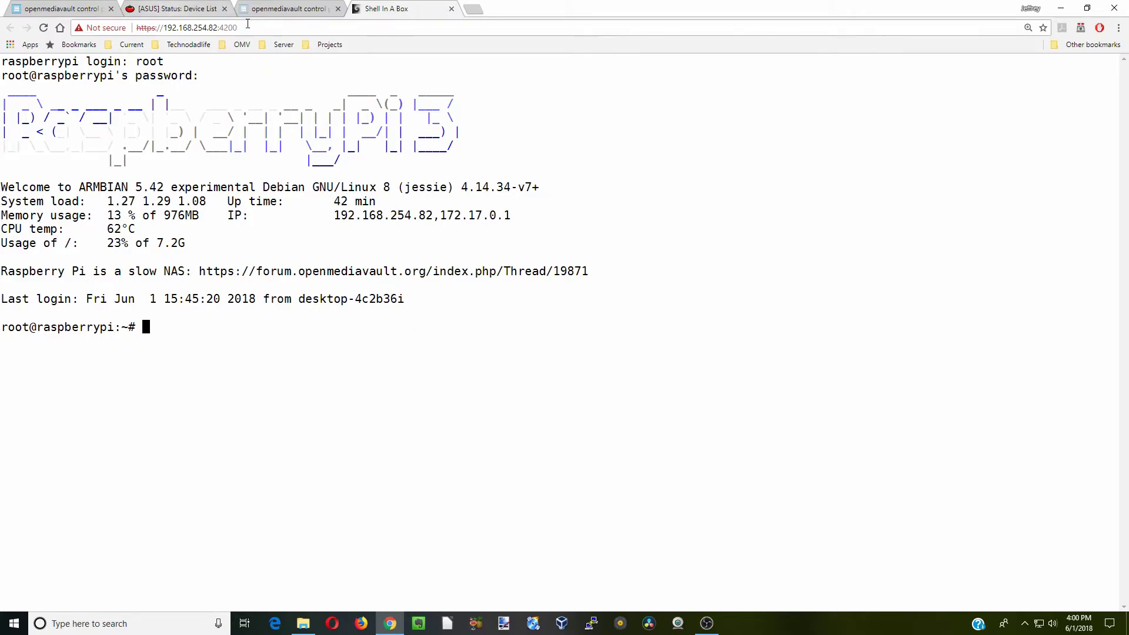
# Back in openmediavault, enable the plugin under Services > Docker and save it
pyautogui.click(292, 9)
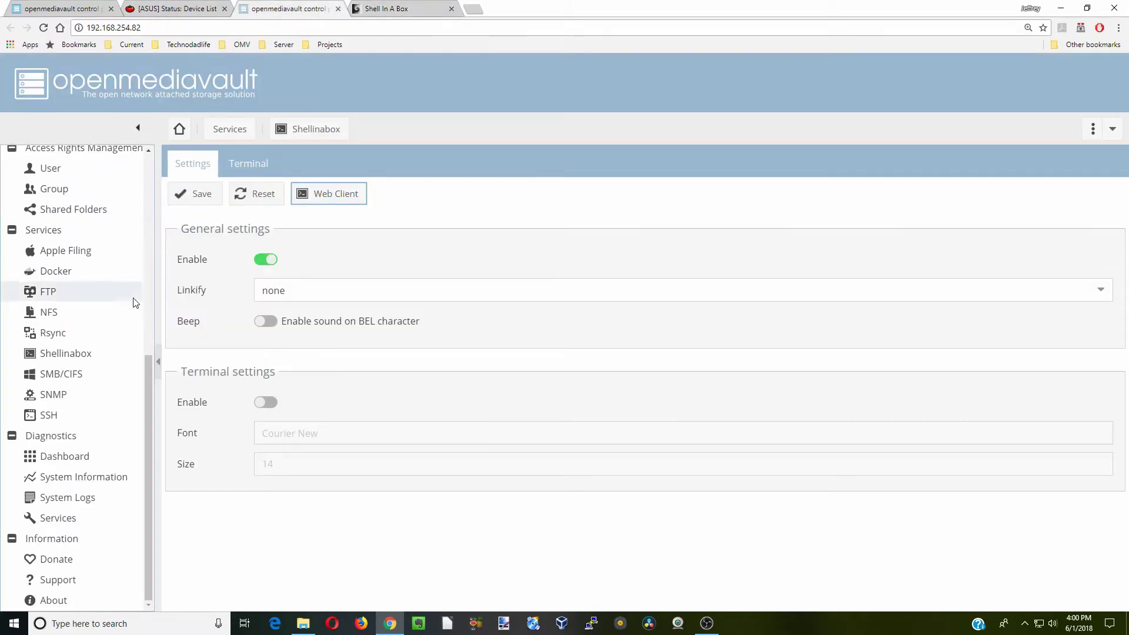
pyautogui.moveTo(149, 380); pyautogui.dragTo(141, 345)
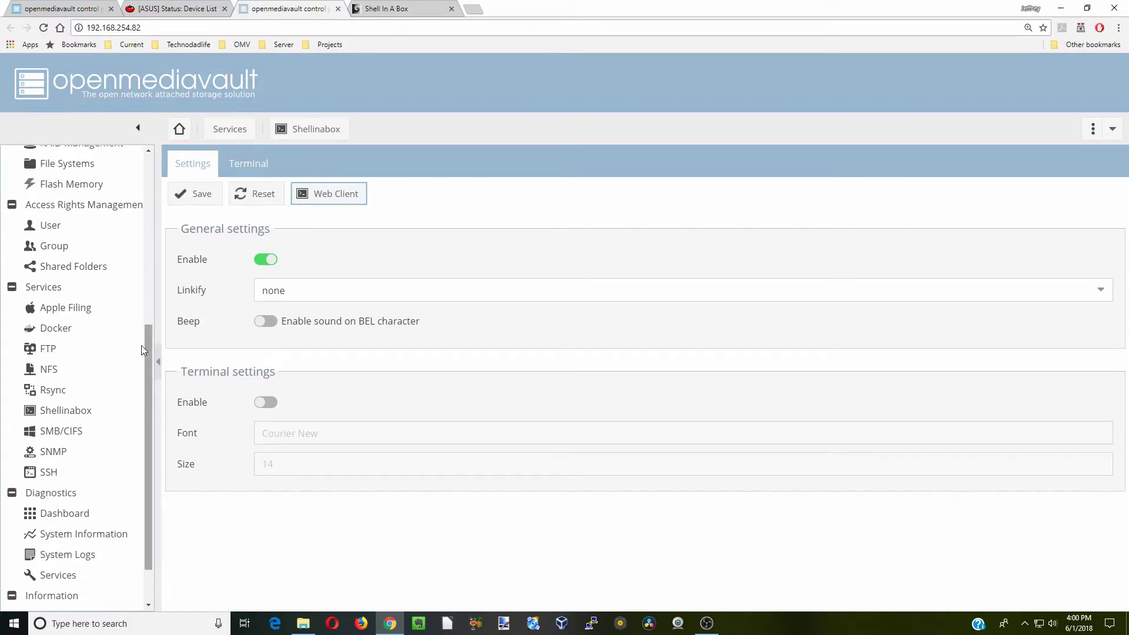
pyautogui.click(69, 335)
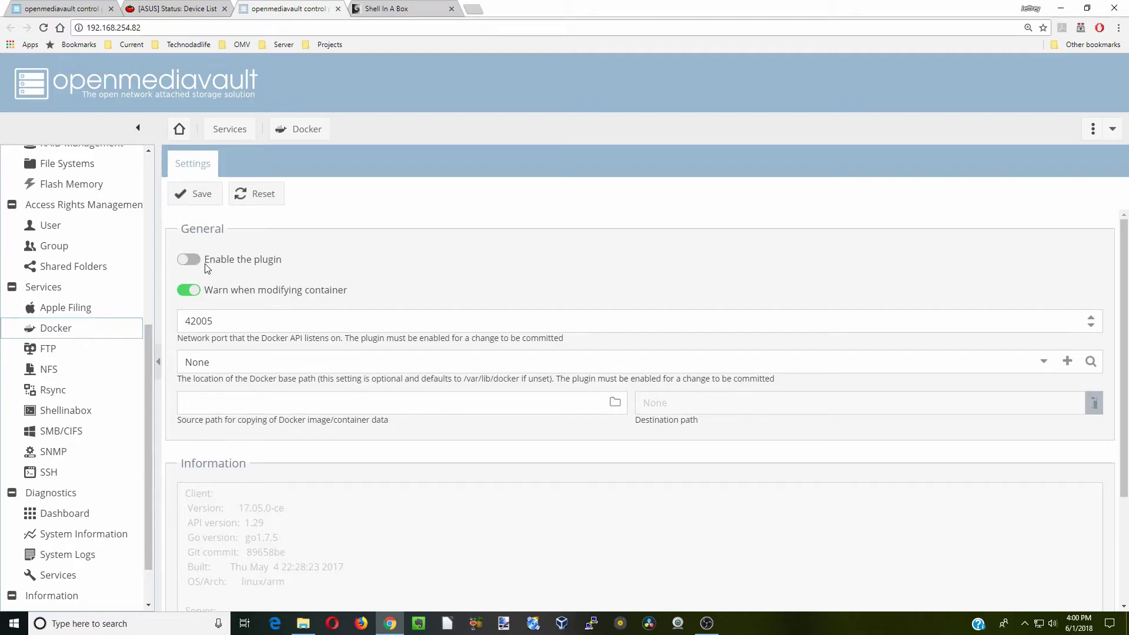
pyautogui.click(196, 260)
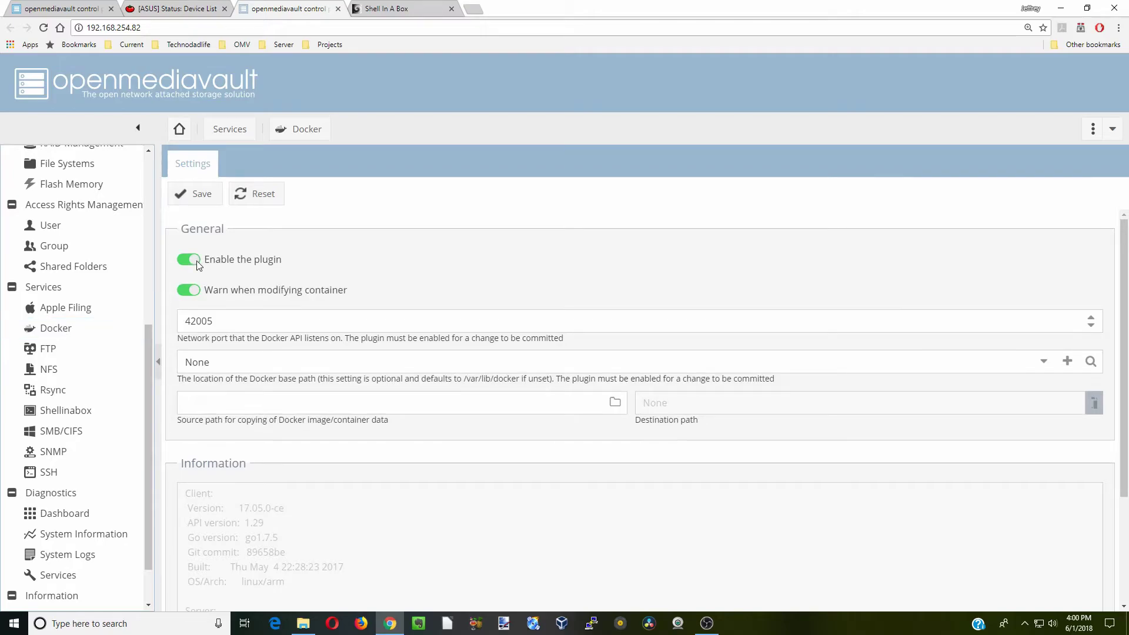
pyautogui.click(206, 197)
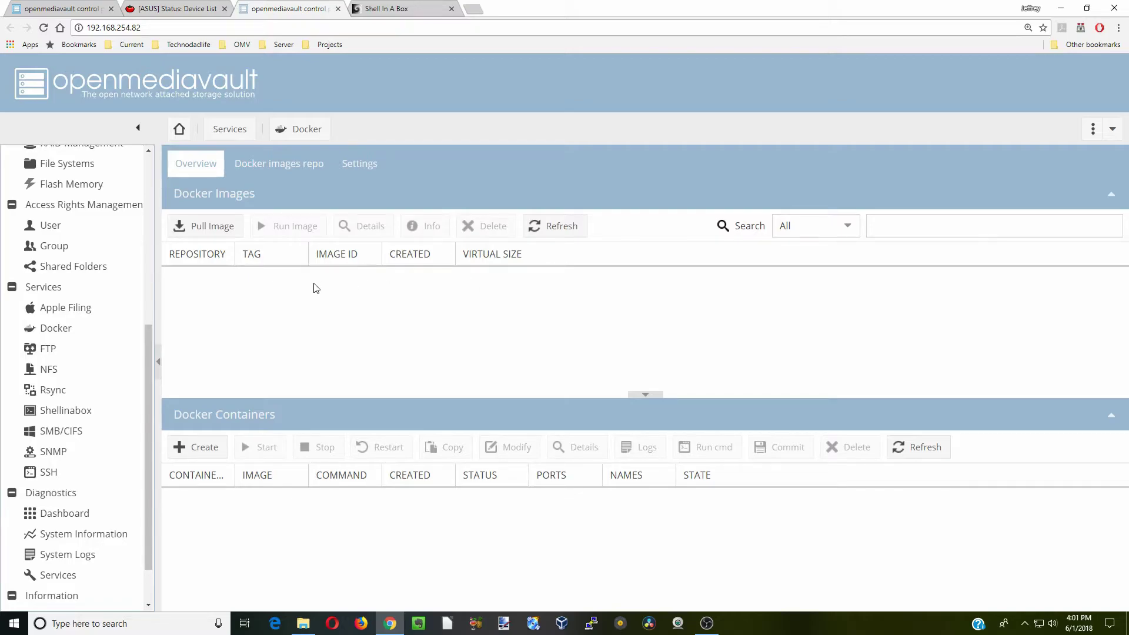
pyautogui.moveTo(147, 347); pyautogui.dragTo(143, 269)
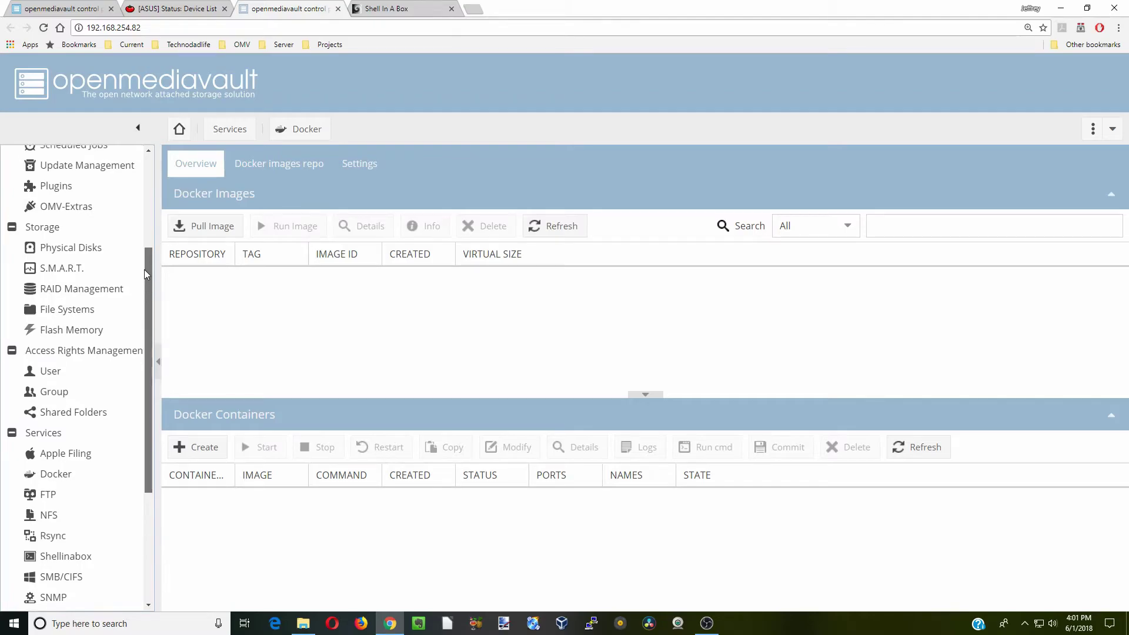
# Set /dev/sda to minimum power with spindown, minimum acoustic noise, spindown disabled, and apply
pyautogui.click(99, 250)
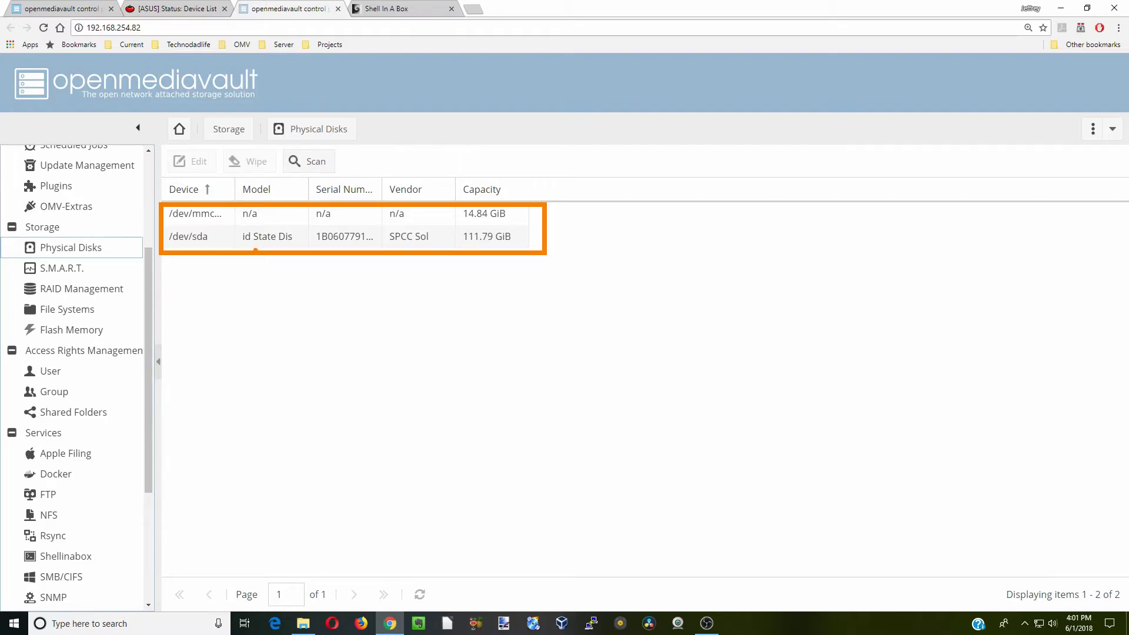
pyautogui.click(225, 241)
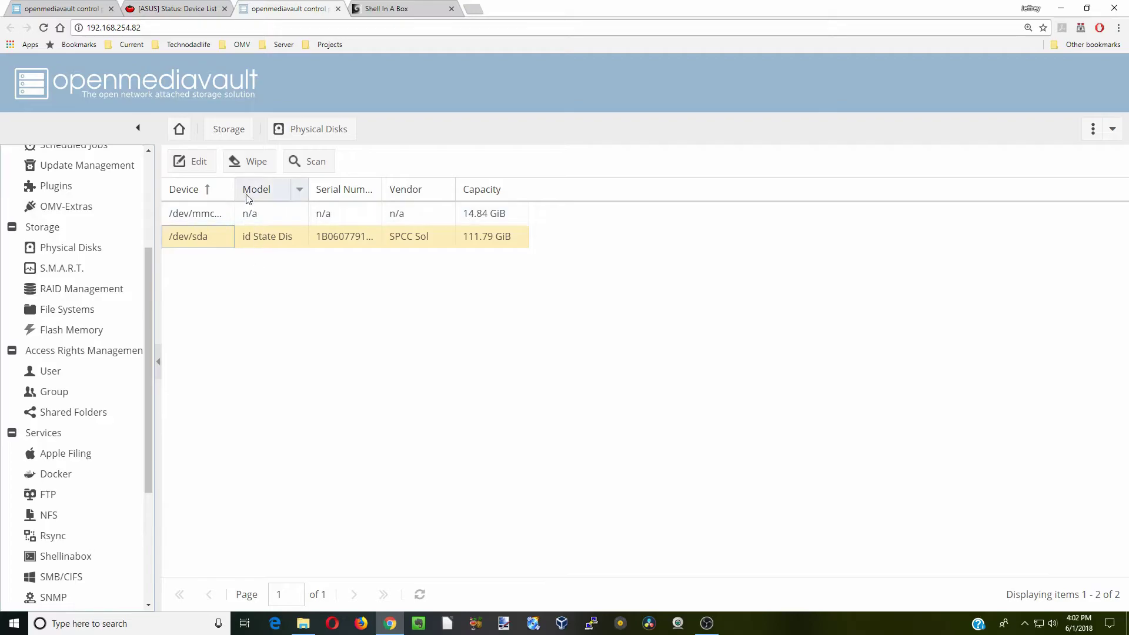
pyautogui.click(200, 168)
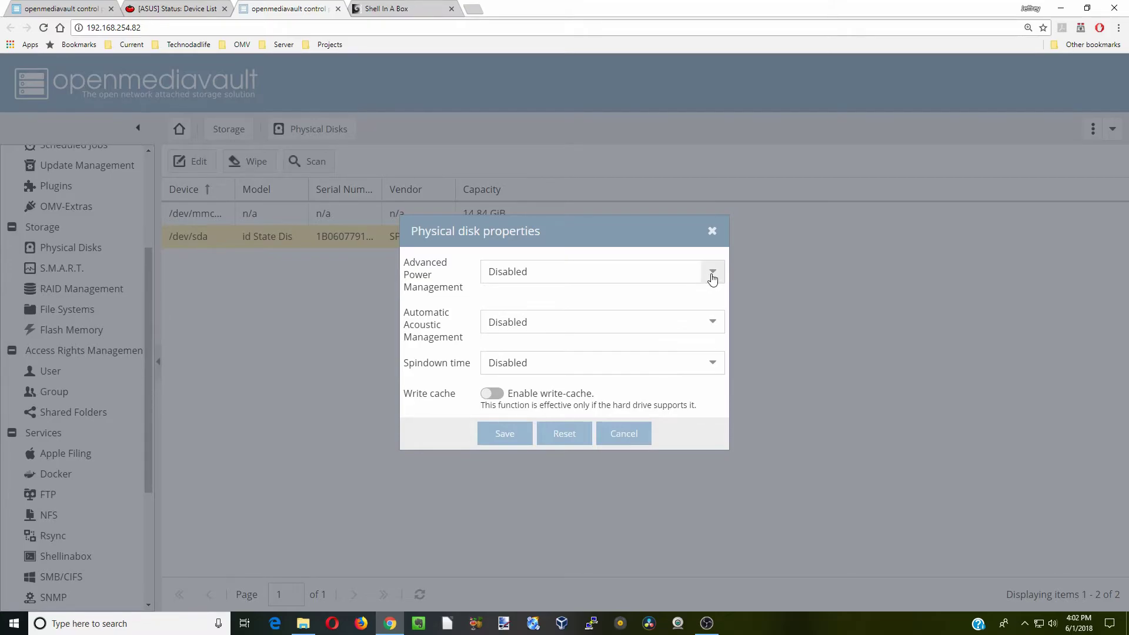
pyautogui.click(711, 275)
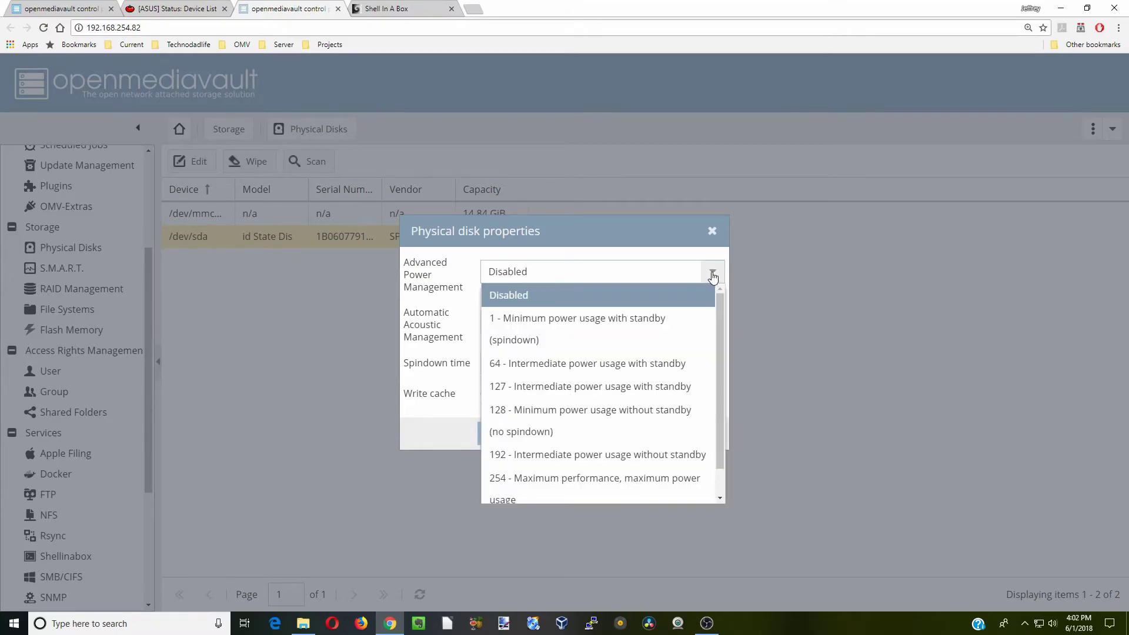
pyautogui.click(658, 329)
pyautogui.click(659, 320)
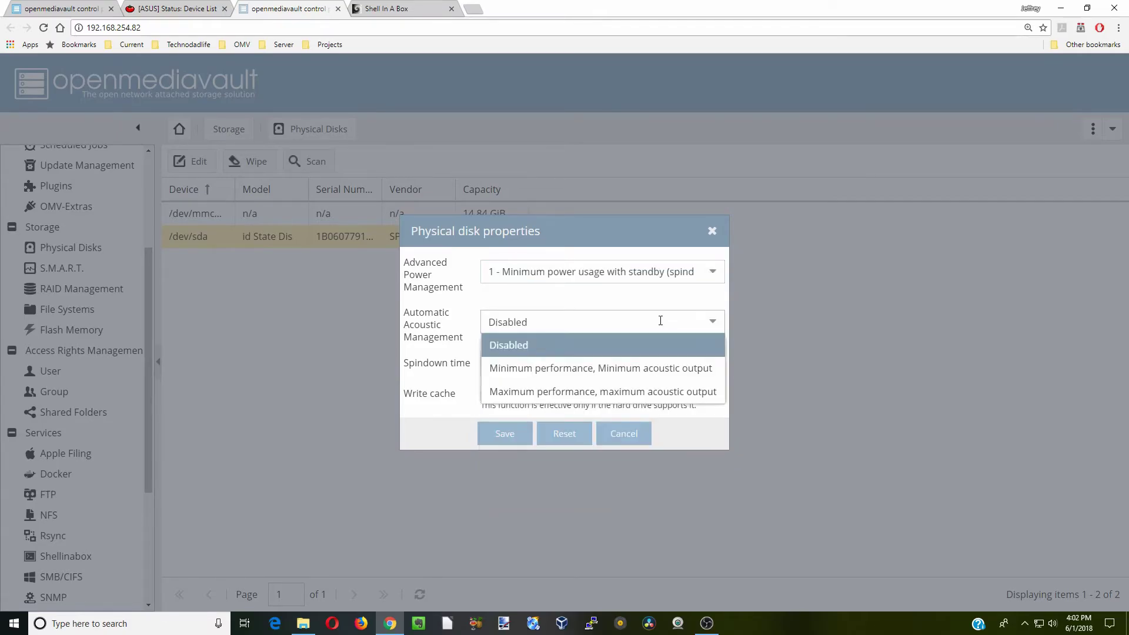
pyautogui.click(652, 370)
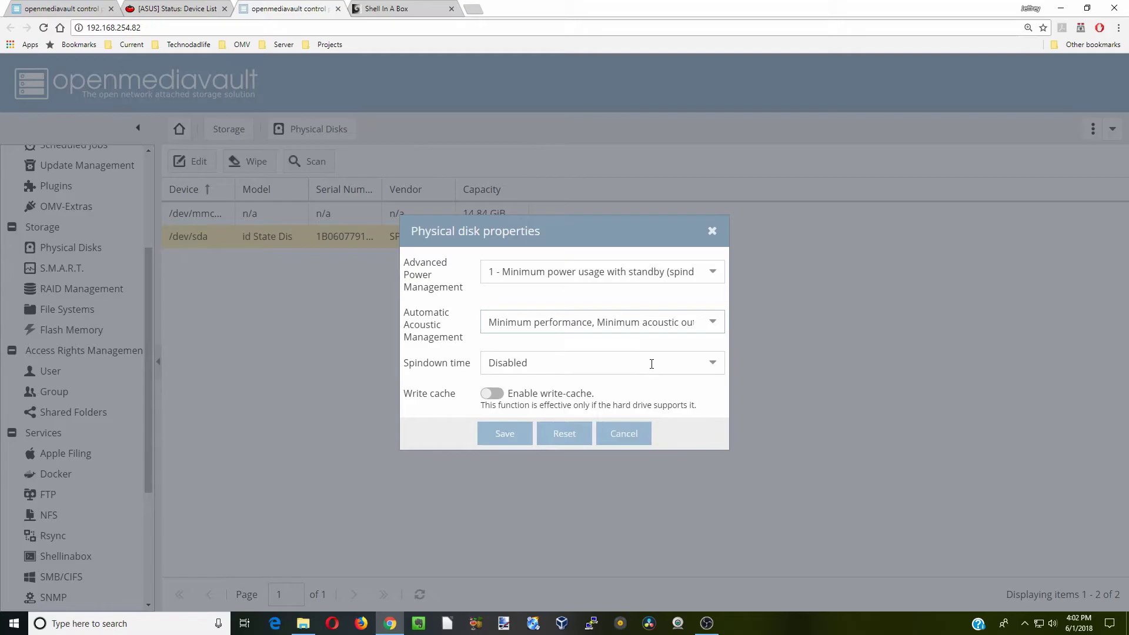
pyautogui.click(651, 363)
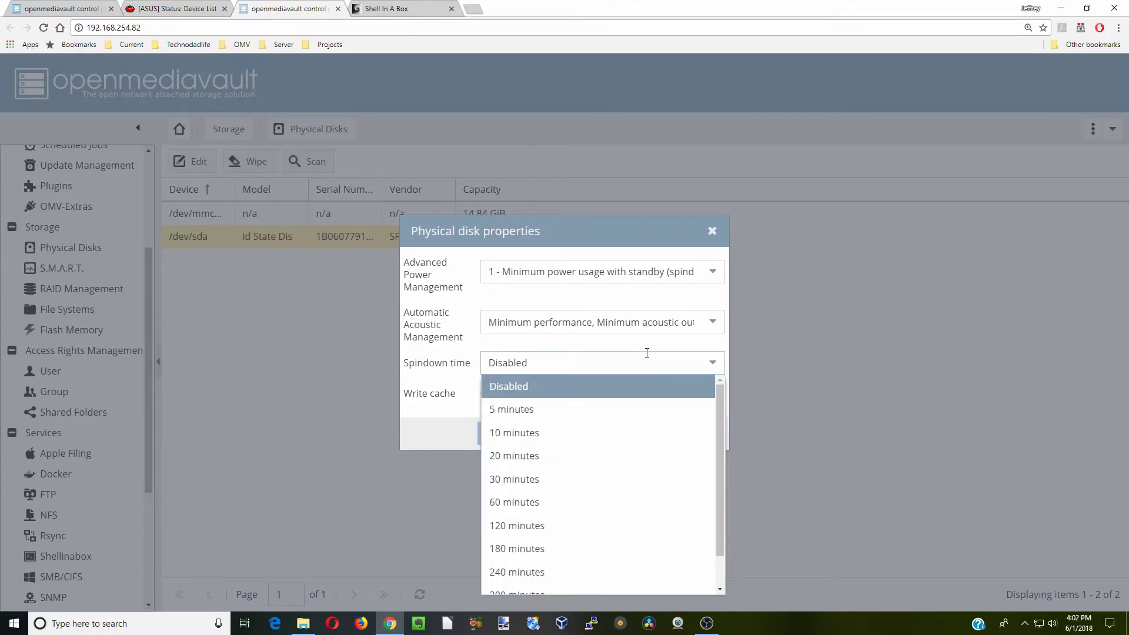
pyautogui.click(648, 344)
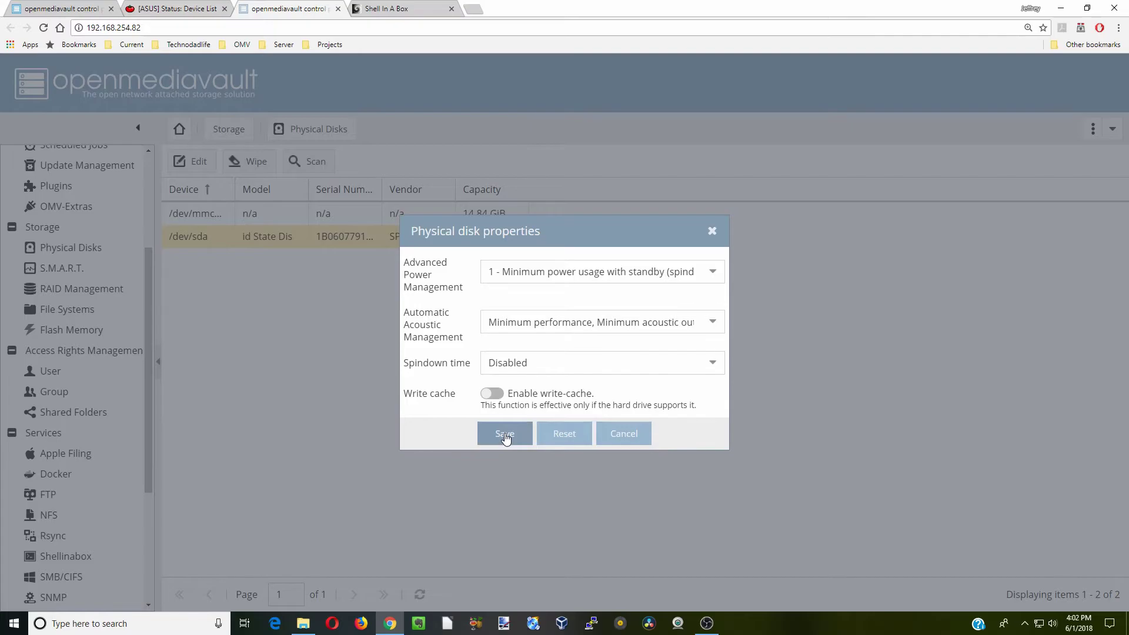
pyautogui.click(505, 435)
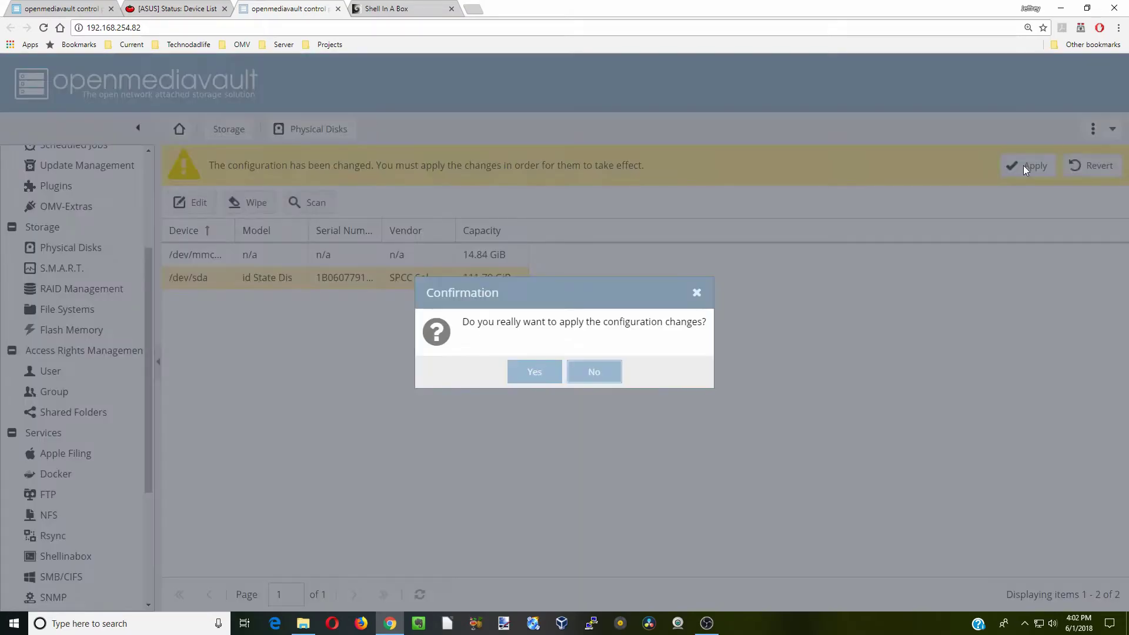
pyautogui.click(534, 370)
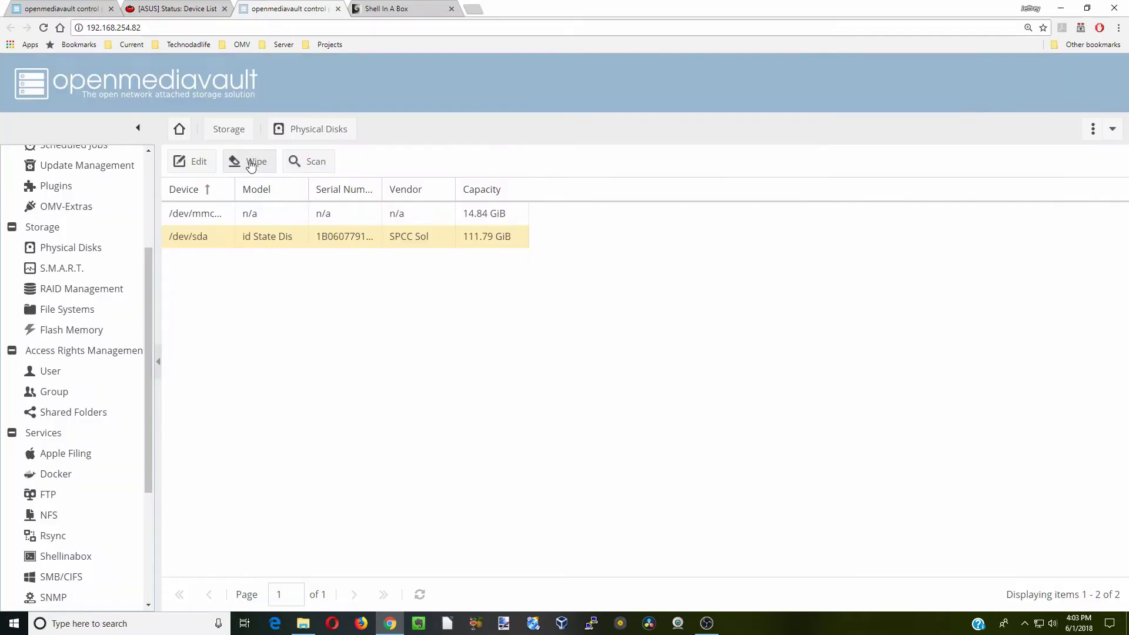
# Quick-wipe the /dev/sda disk and close the finished wipe output
pyautogui.click(250, 164)
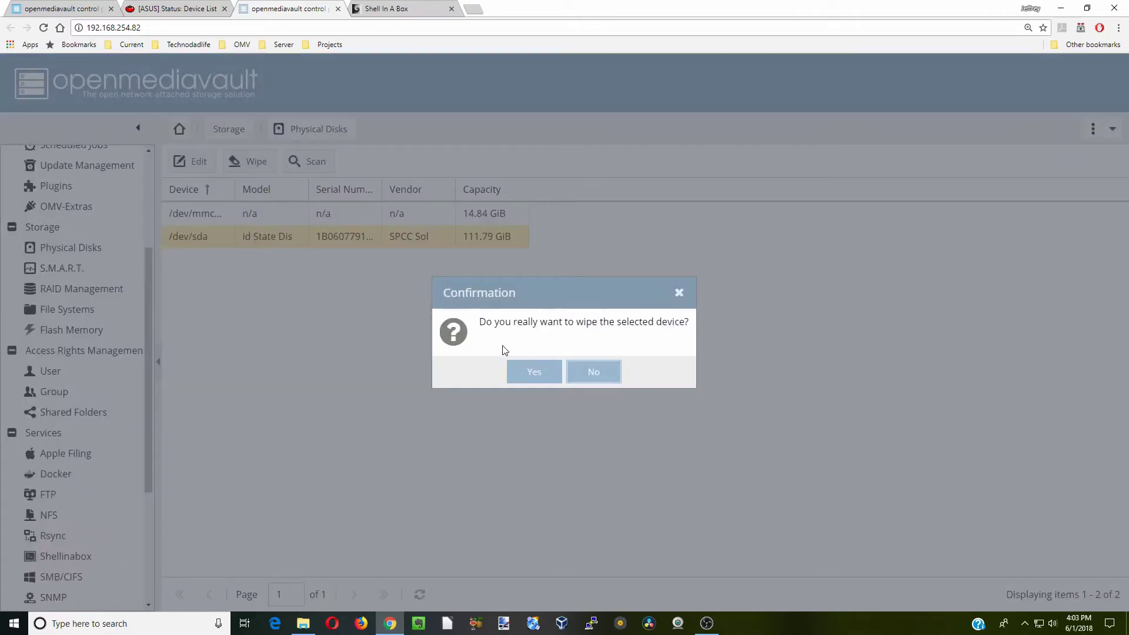
pyautogui.click(536, 372)
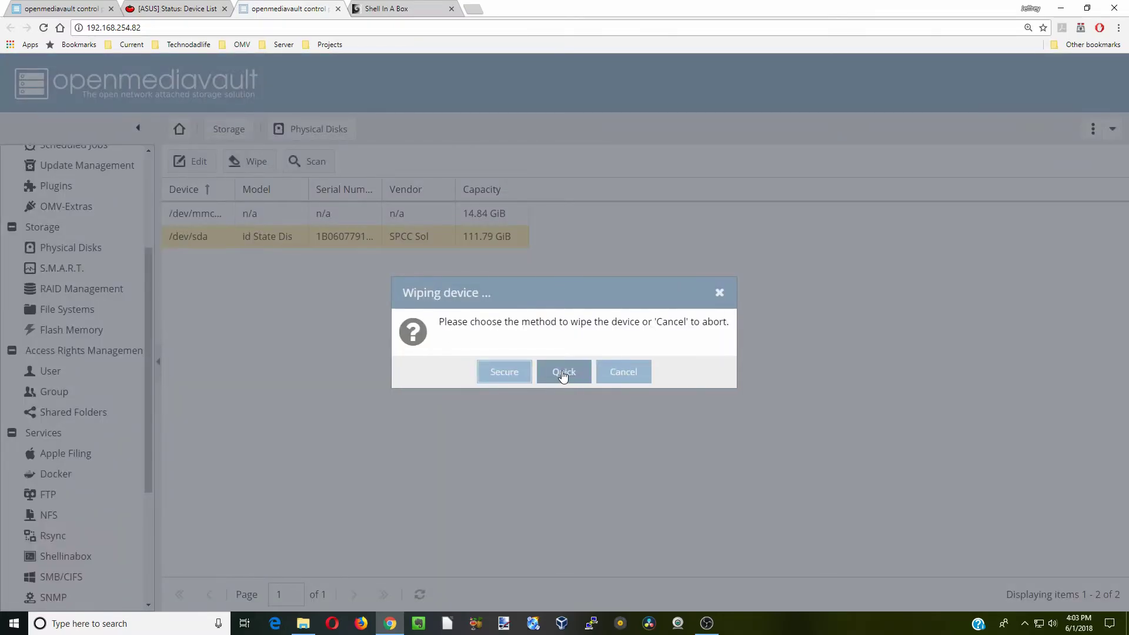
pyautogui.click(563, 374)
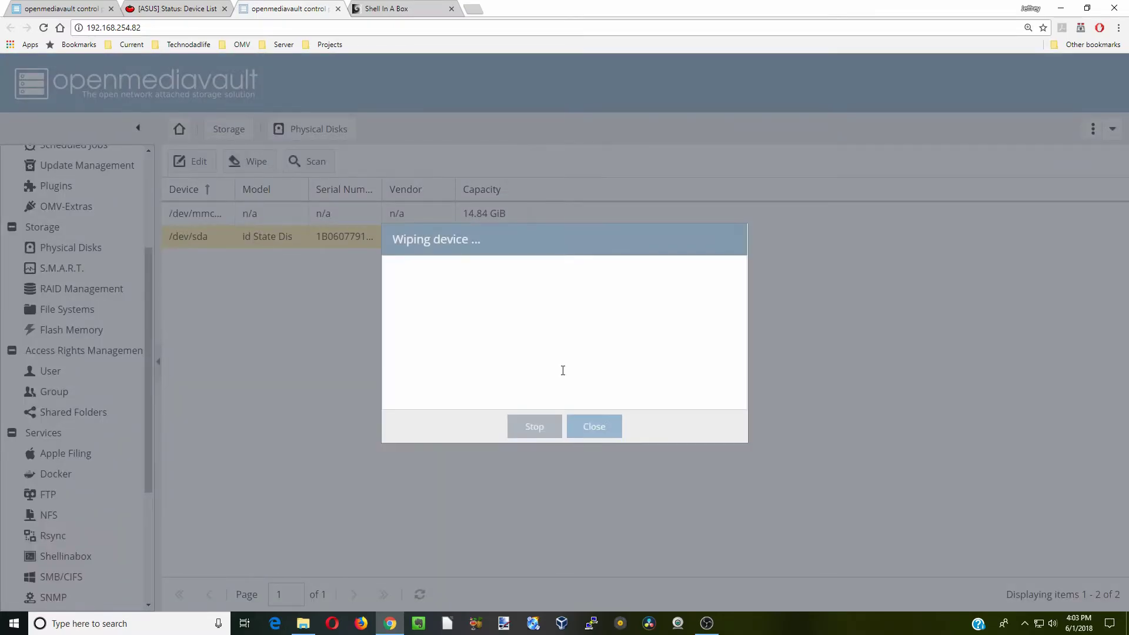
pyautogui.click(594, 427)
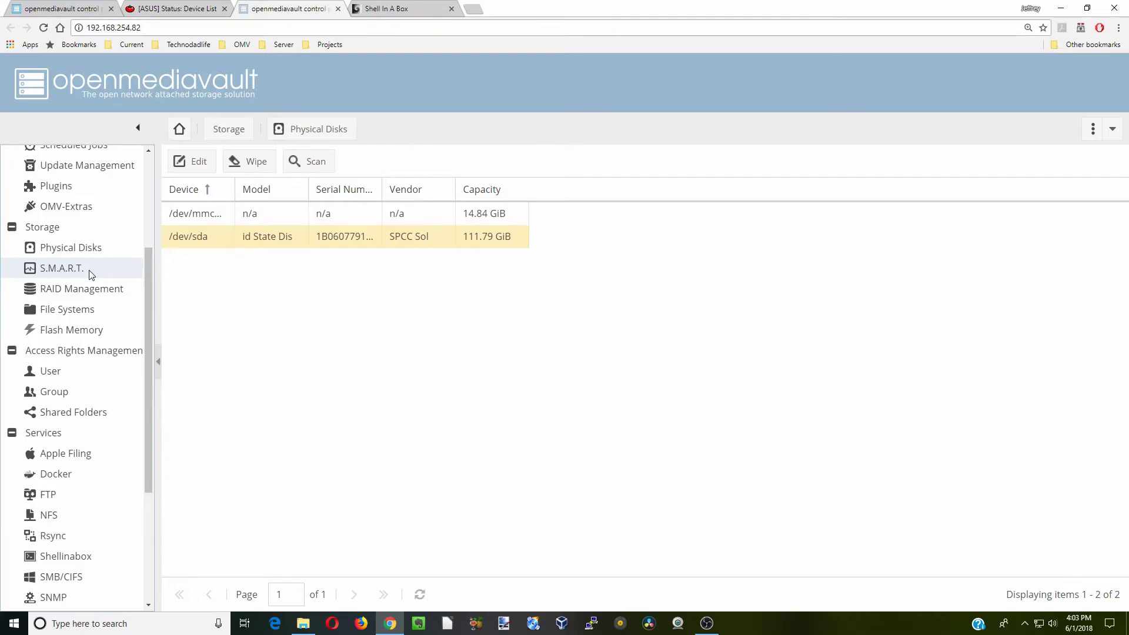
# Enable S.M.A.R.T. monitoring, save the settings, and confirm applying the change
pyautogui.click(92, 275)
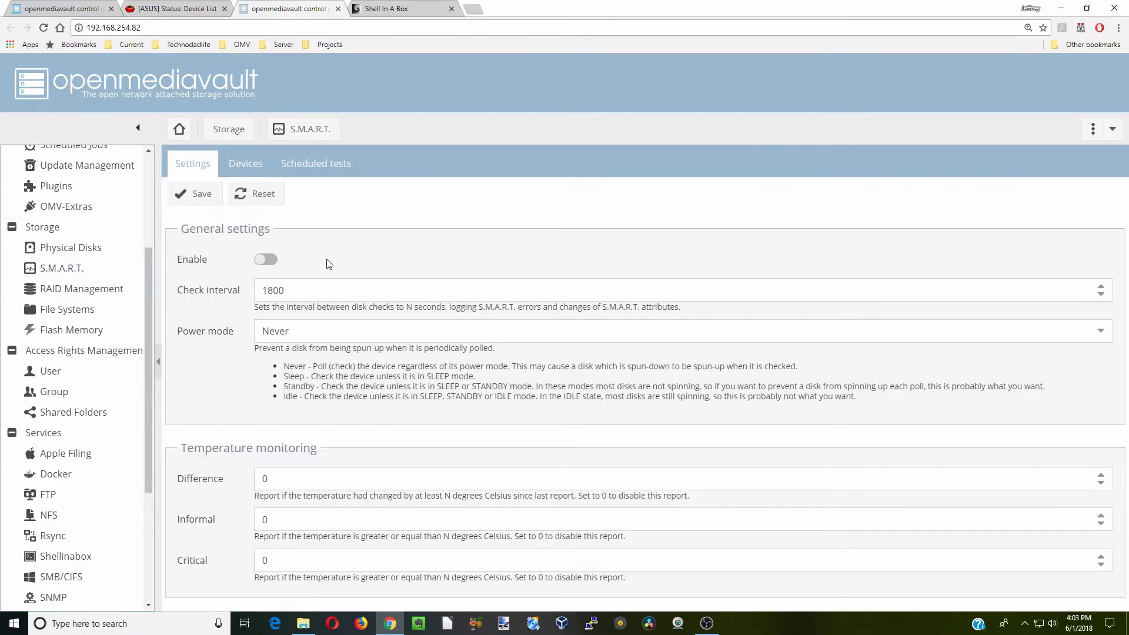
pyautogui.click(270, 260)
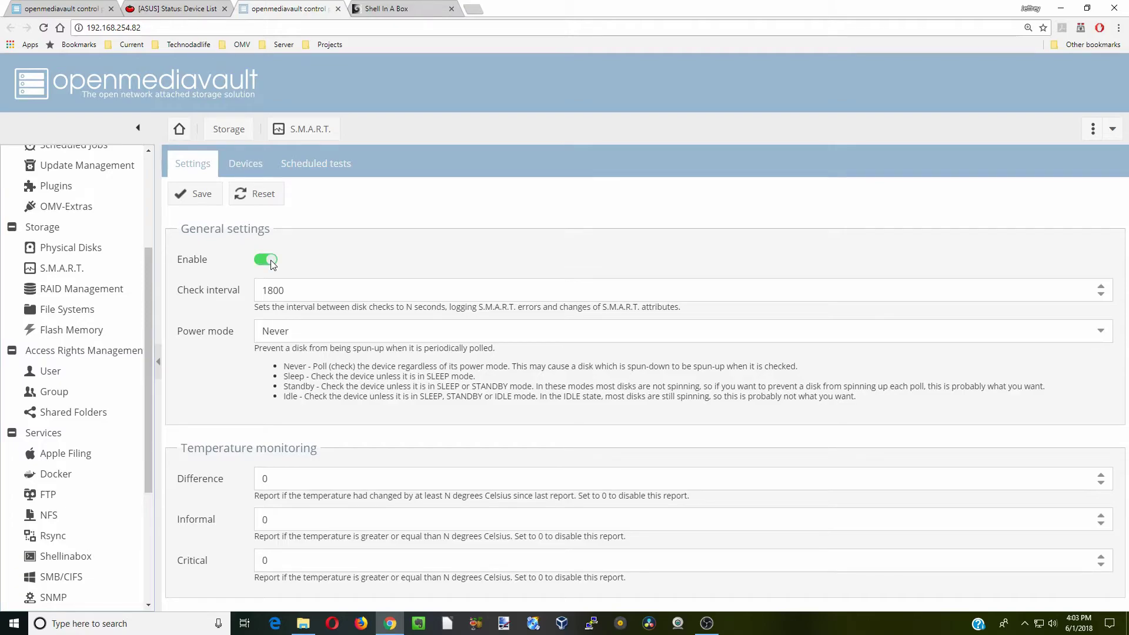
pyautogui.click(195, 195)
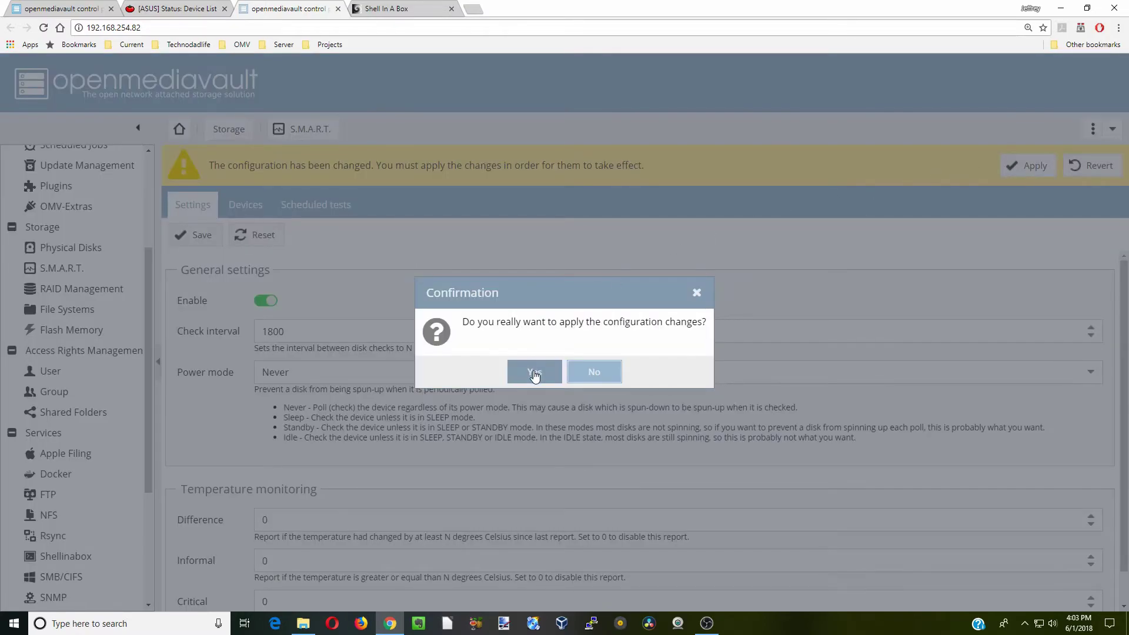
pyautogui.click(534, 373)
# Enable S.M.A.R.T. monitoring for /dev/sda and apply the change
pyautogui.click(254, 170)
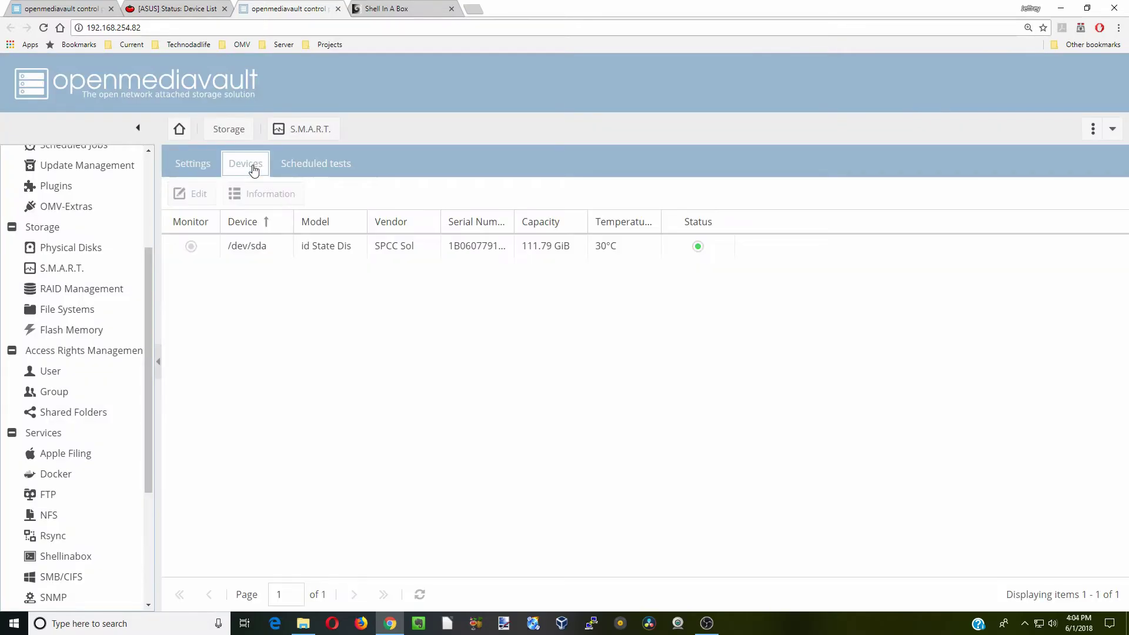
pyautogui.click(280, 246)
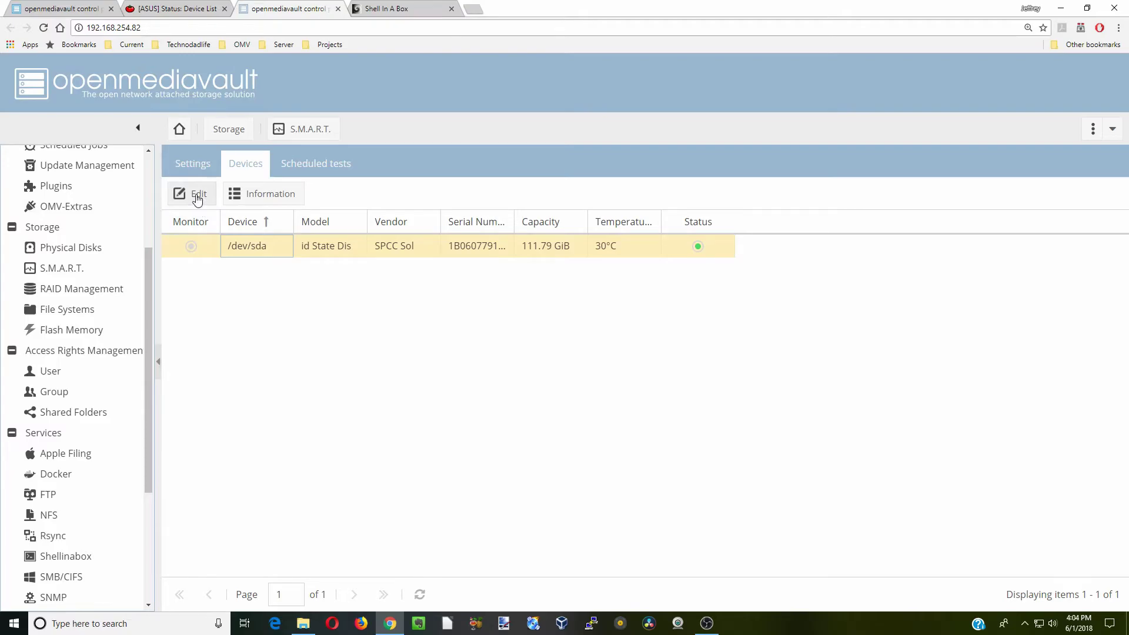
pyautogui.click(197, 197)
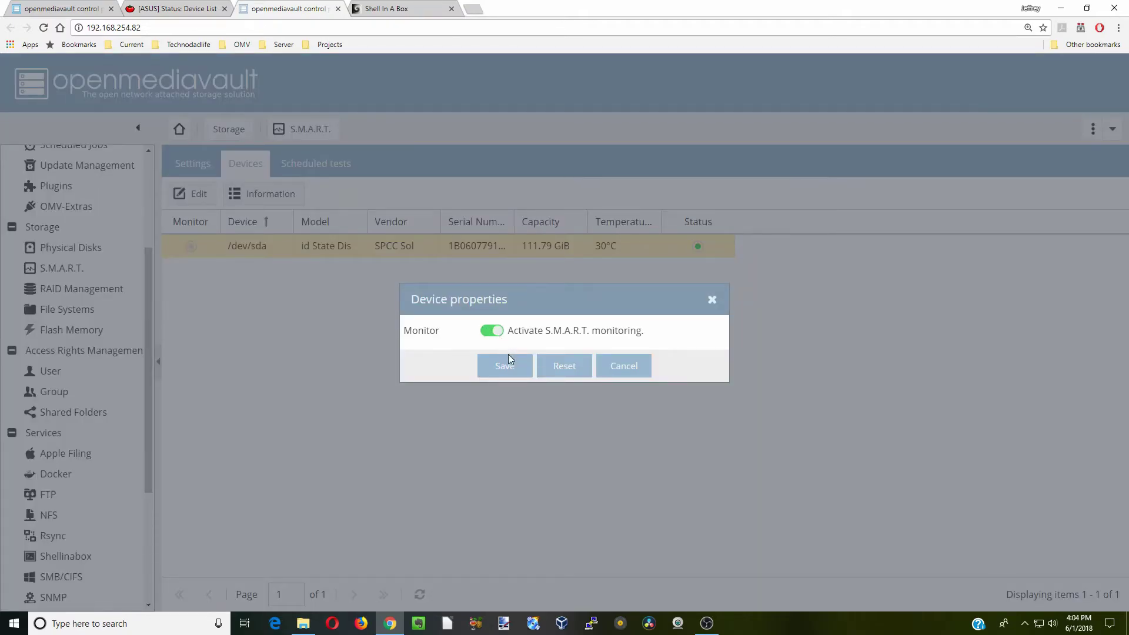
pyautogui.click(510, 368)
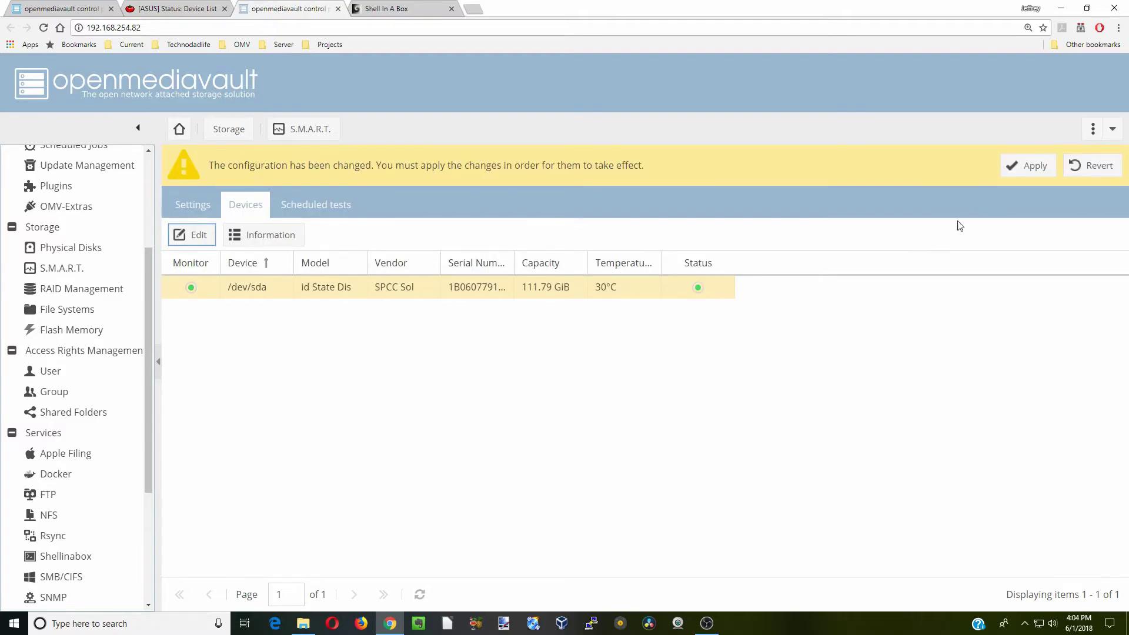
pyautogui.click(1026, 176)
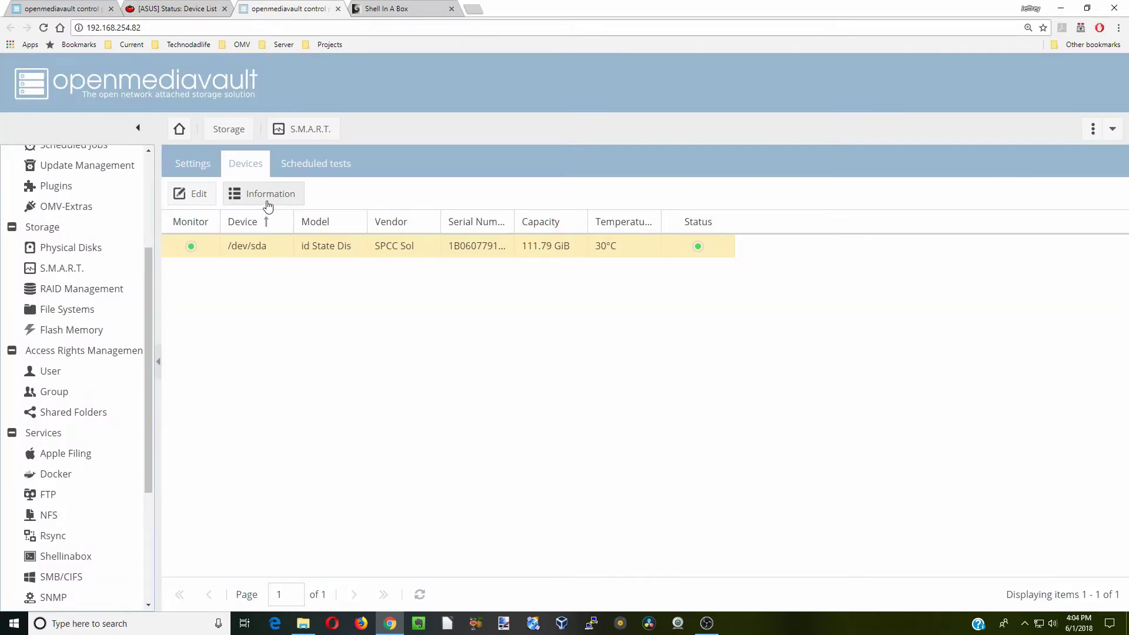
# Review /dev/sda's S.M.A.R.T. attributes, self-test logs and extended output, then view scheduled tests
pyautogui.click(267, 202)
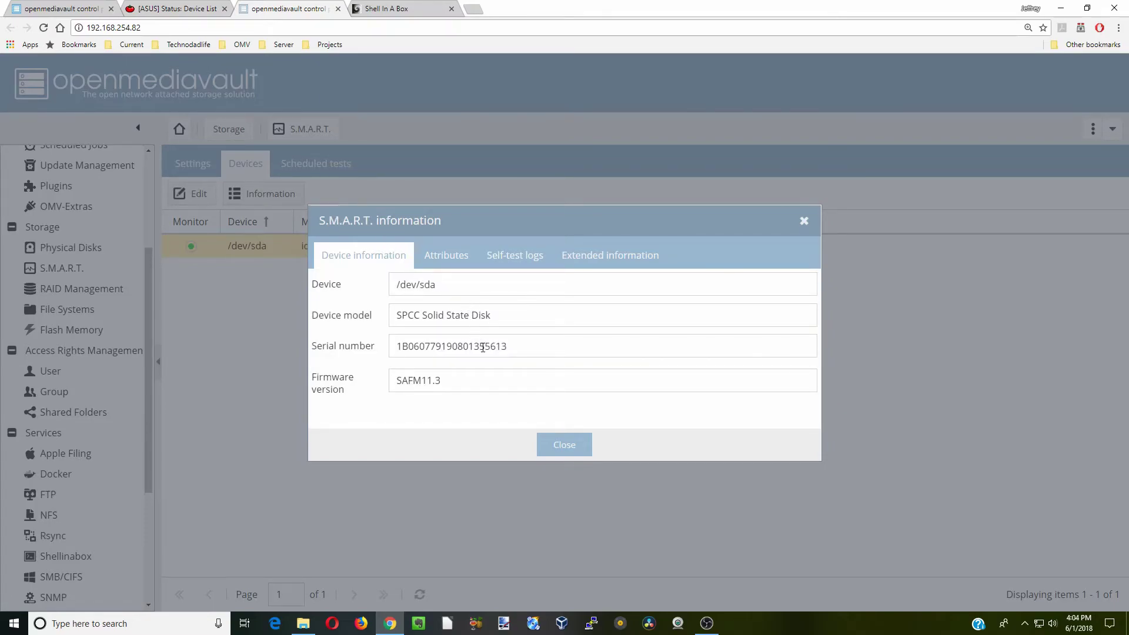
pyautogui.click(450, 262)
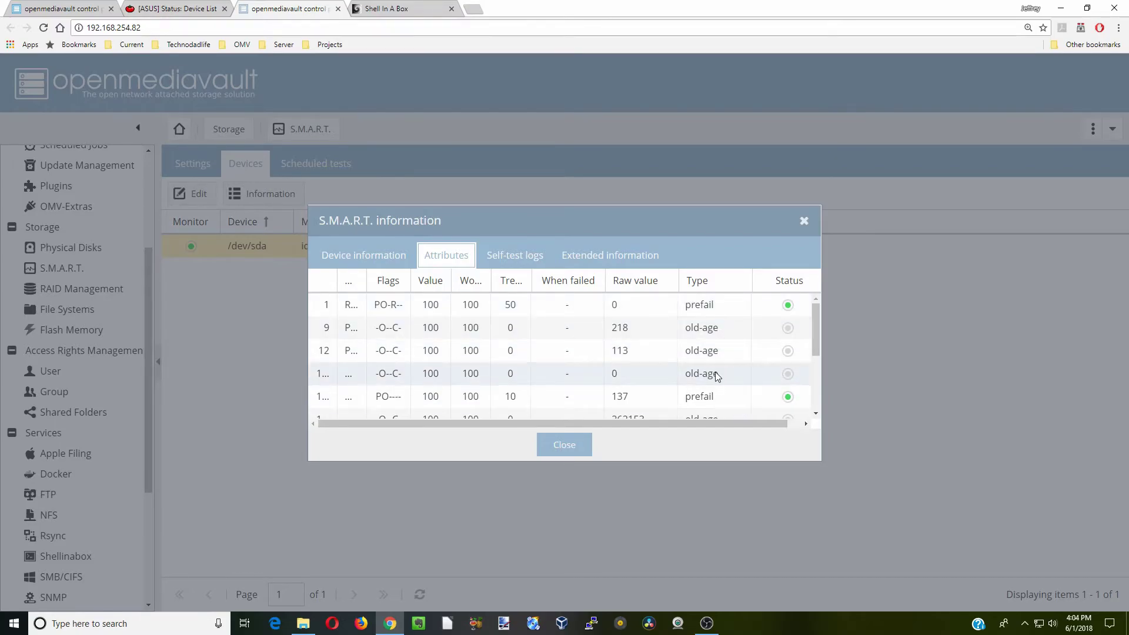
pyautogui.scroll(-2, 717, 376)
pyautogui.scroll(-1, 717, 376)
pyautogui.click(515, 255)
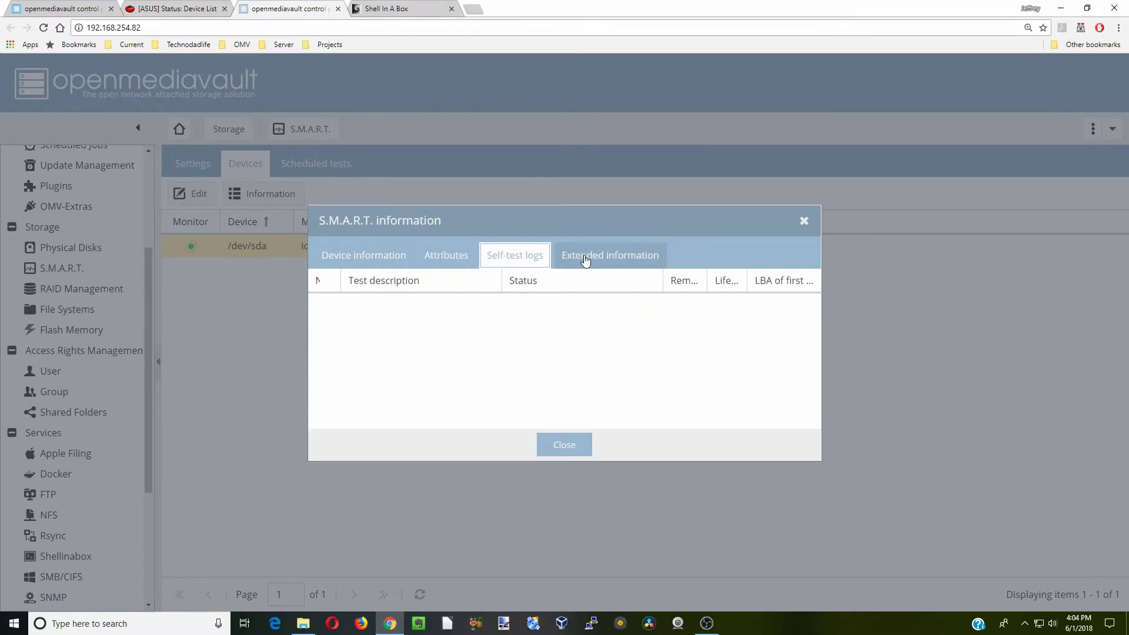
pyautogui.click(585, 258)
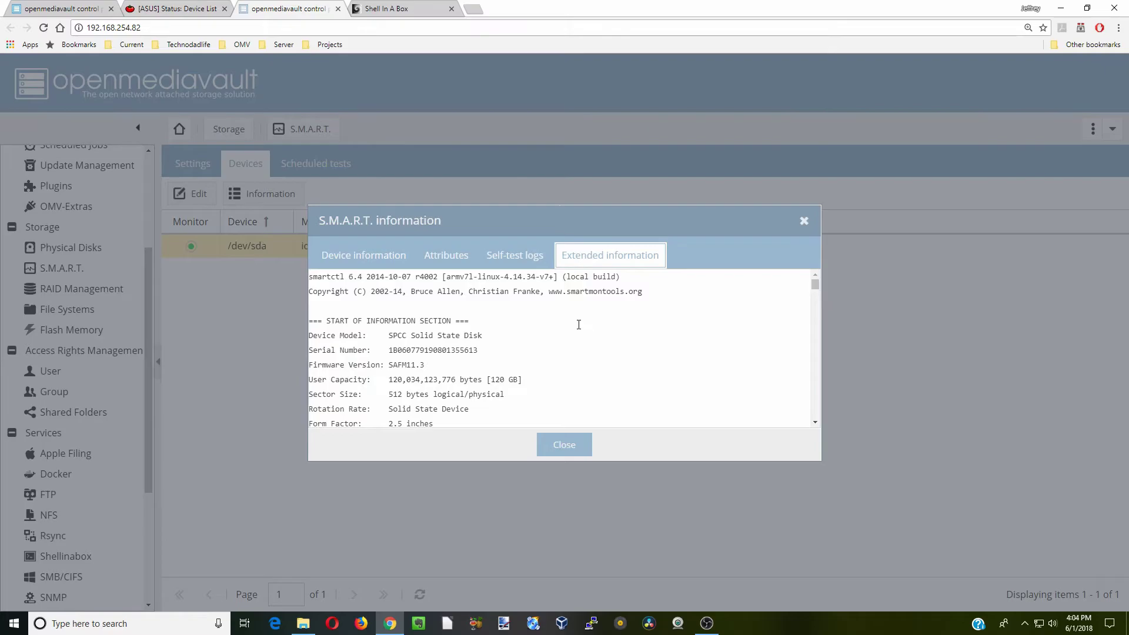
pyautogui.click(565, 448)
pyautogui.click(316, 165)
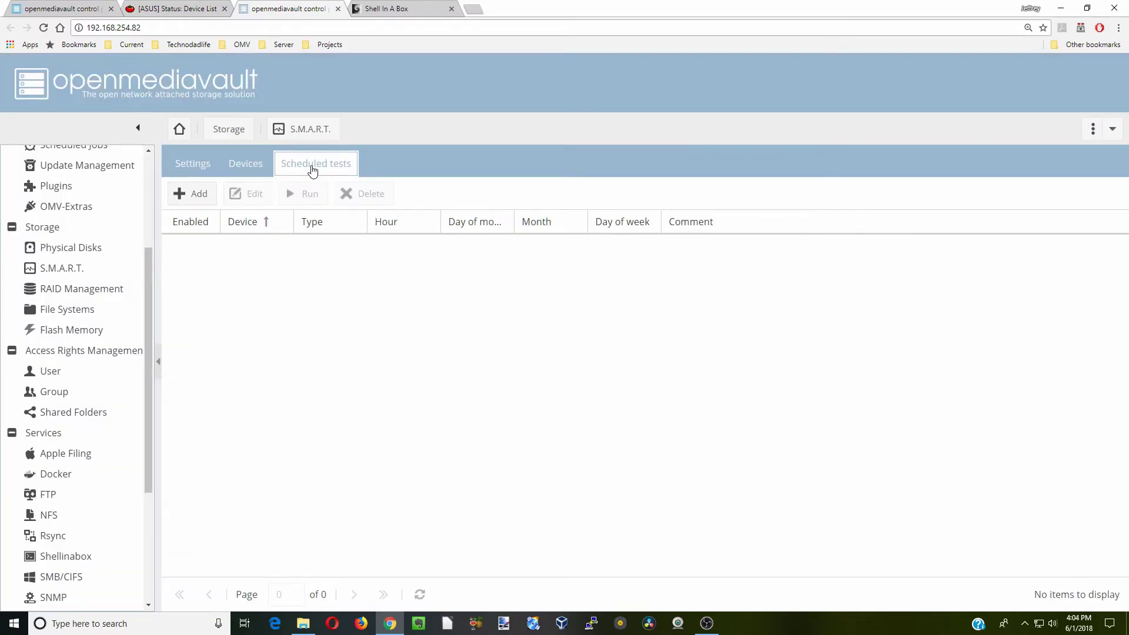
# Start creating a RAID device, look over the RAID levels, then cancel it
pyautogui.click(112, 291)
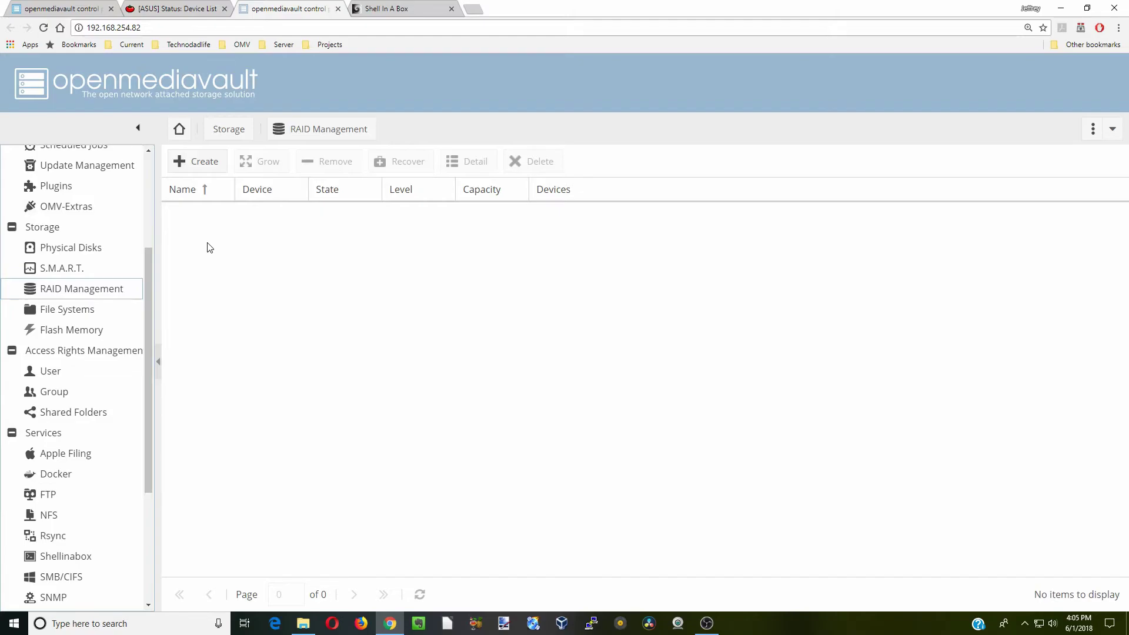
pyautogui.click(205, 164)
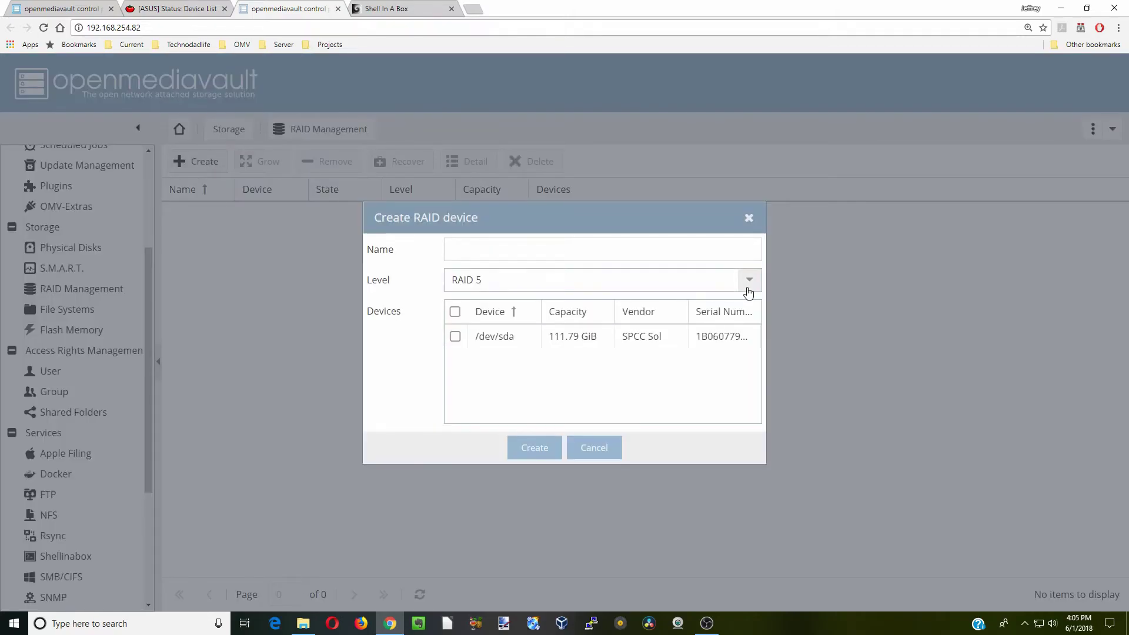
pyautogui.click(746, 290)
pyautogui.click(747, 291)
pyautogui.click(594, 448)
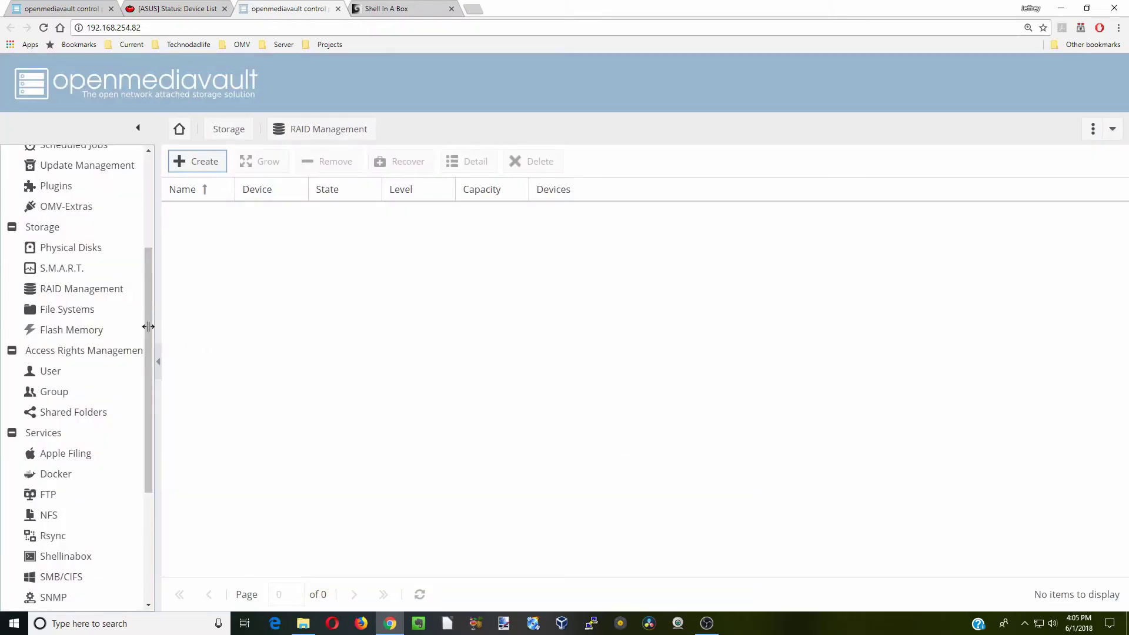
# Format /dev/sda as an ext4 file system labelled SSD
pyautogui.click(83, 319)
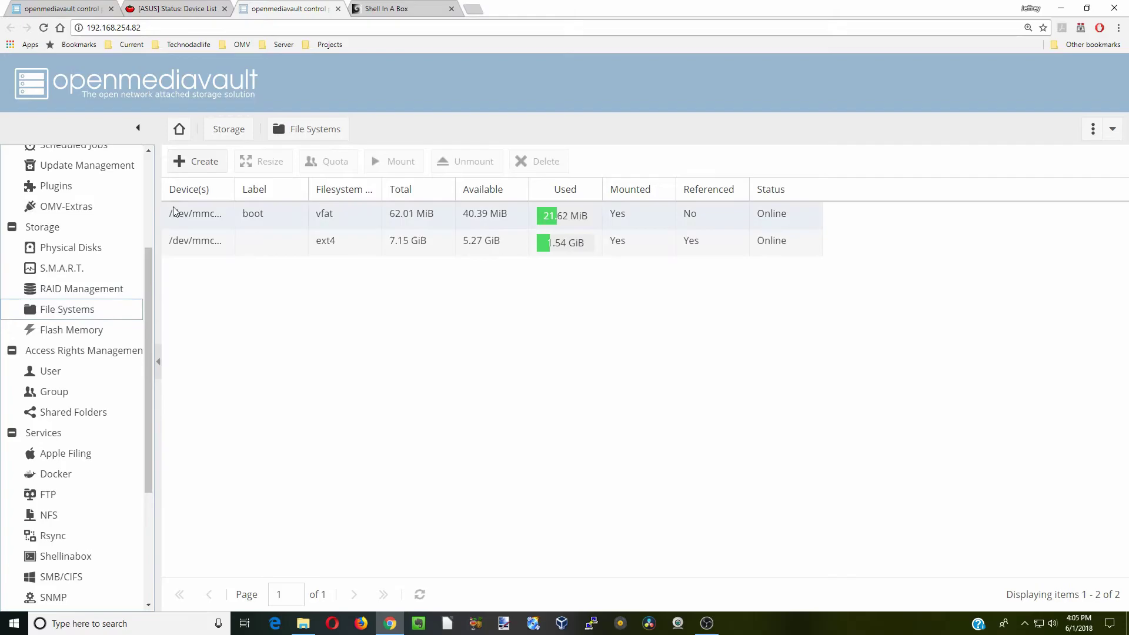
pyautogui.click(195, 166)
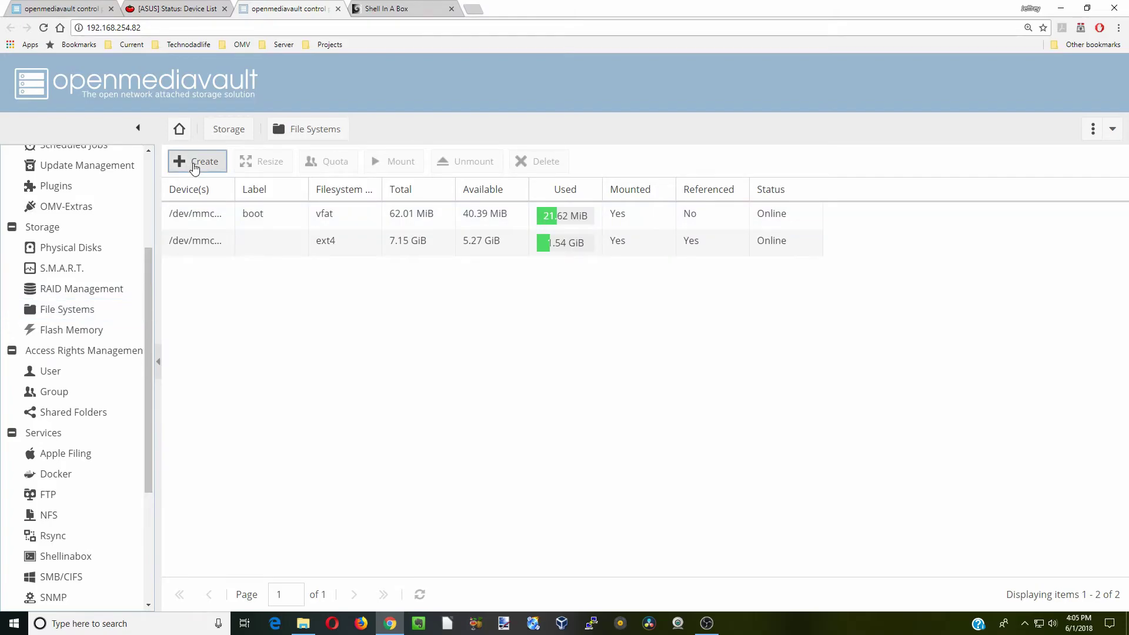
pyautogui.click(729, 294)
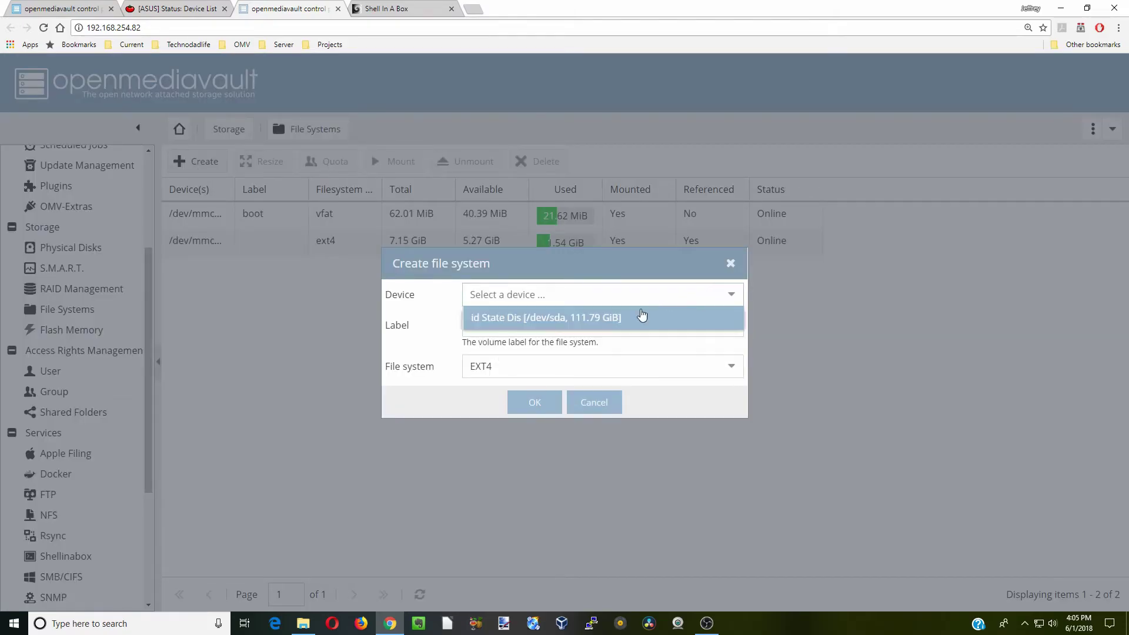
pyautogui.click(606, 318)
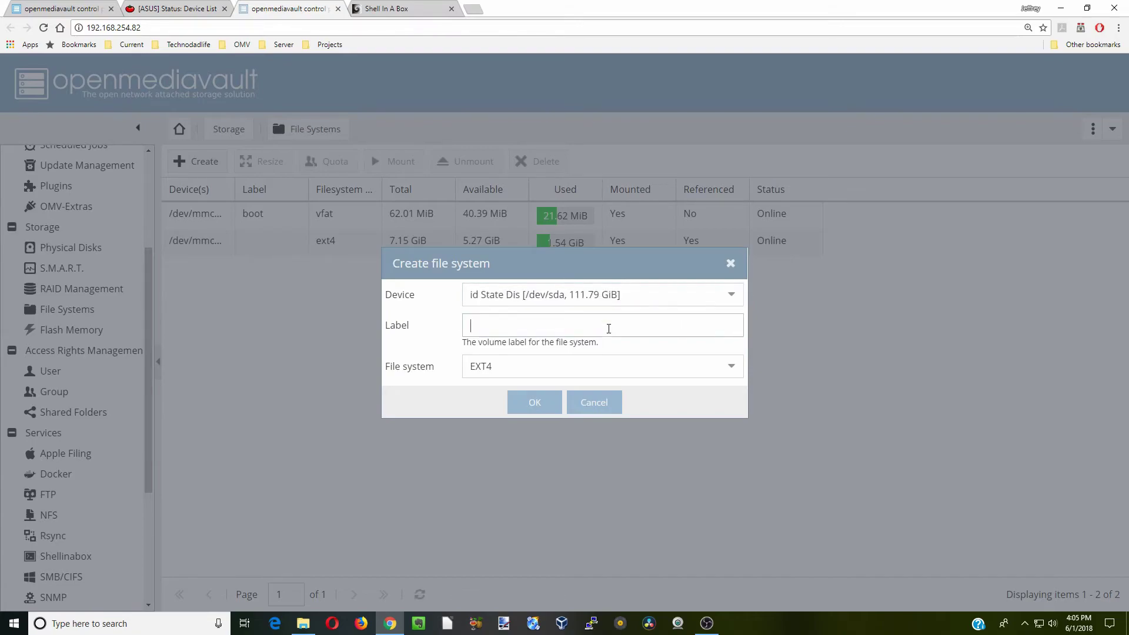
pyautogui.write('SSD')
pyautogui.click(534, 404)
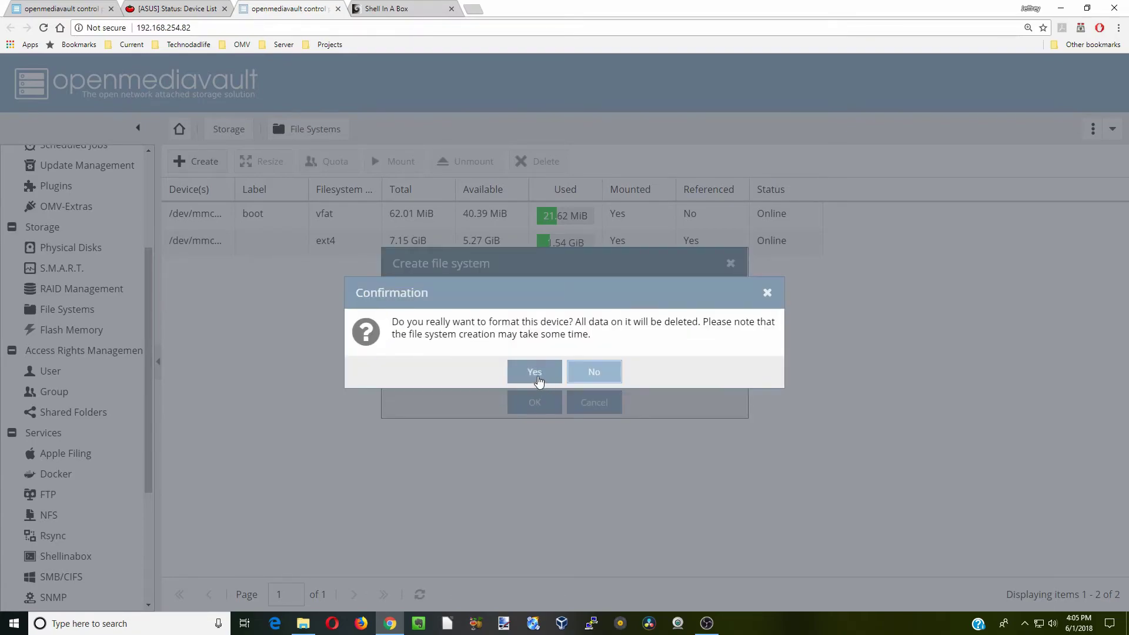
pyautogui.click(534, 371)
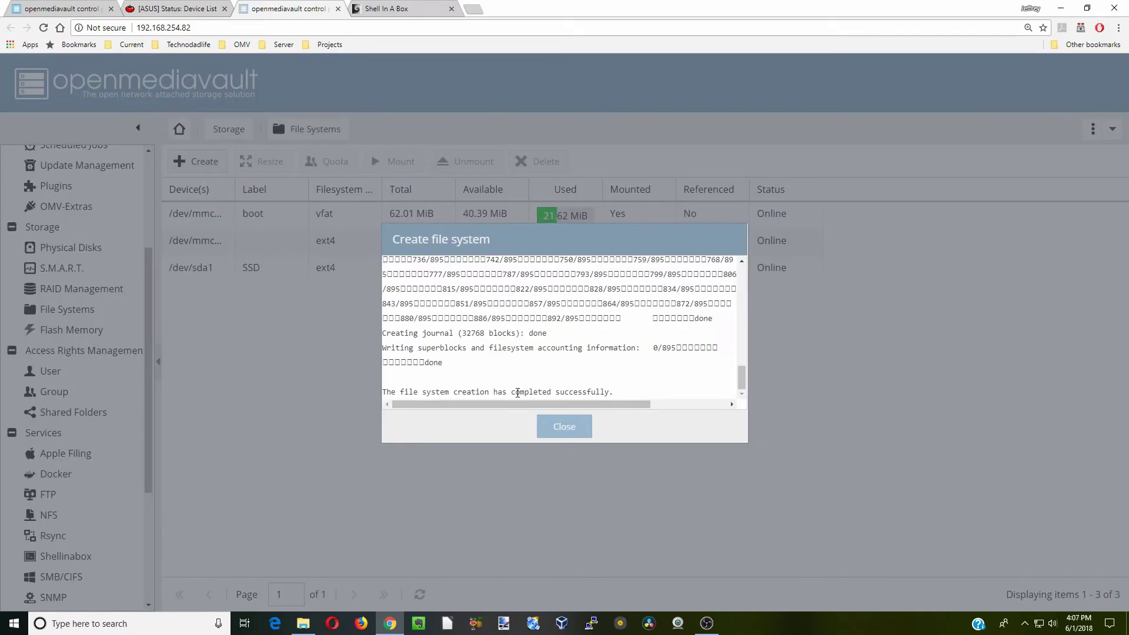
pyautogui.click(565, 427)
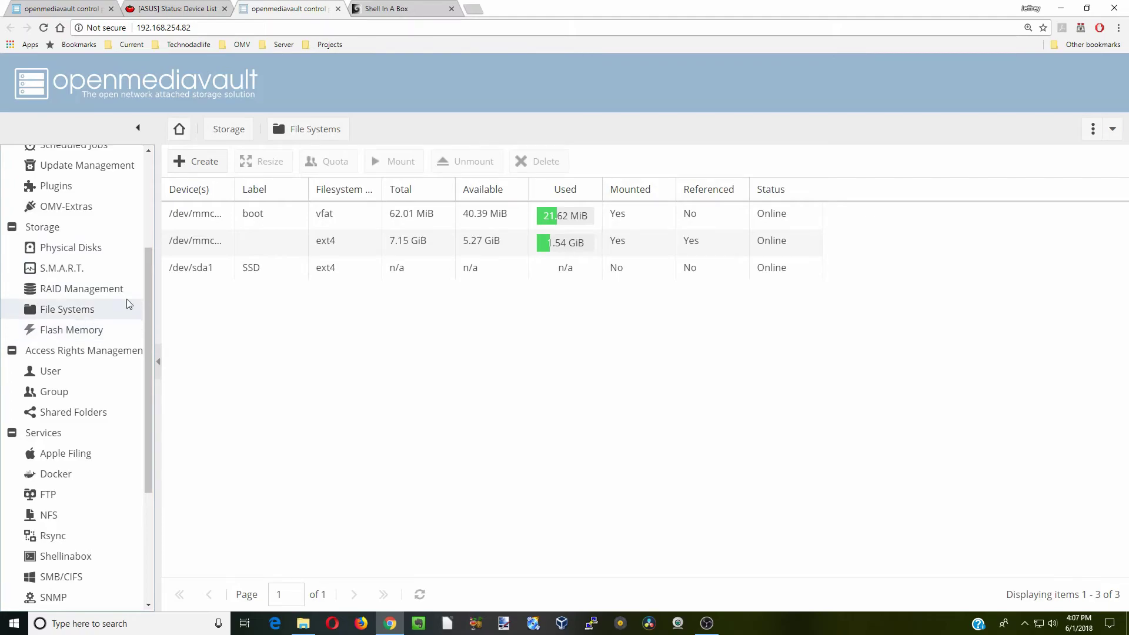
# Mount the SSD file system on /dev/sda1 and apply the change
pyautogui.click(328, 276)
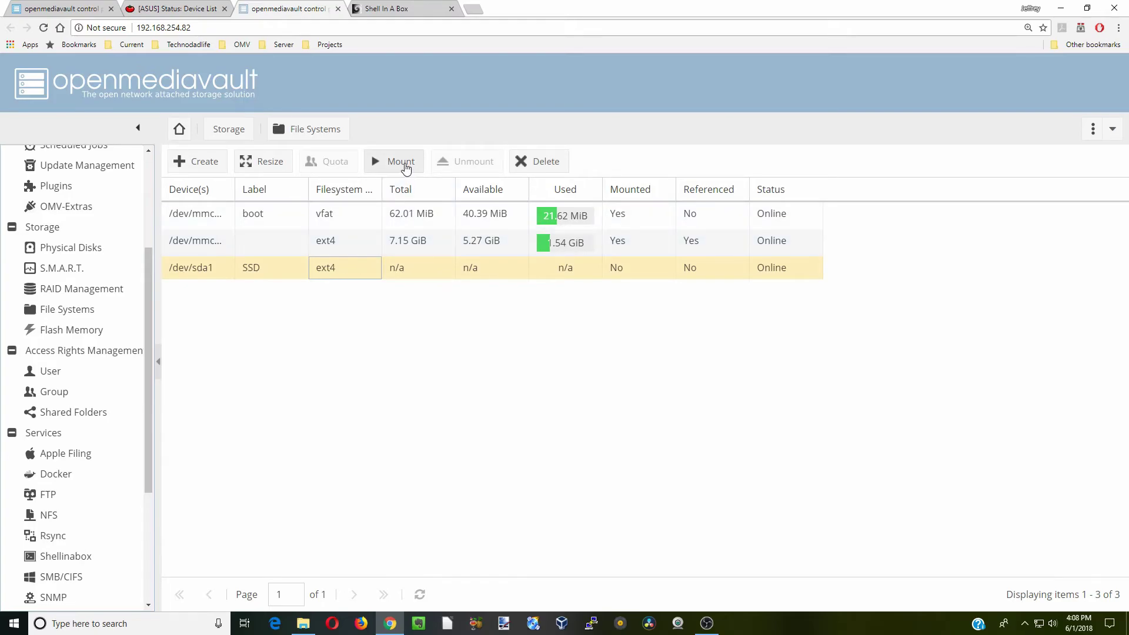
pyautogui.click(405, 166)
pyautogui.click(1031, 166)
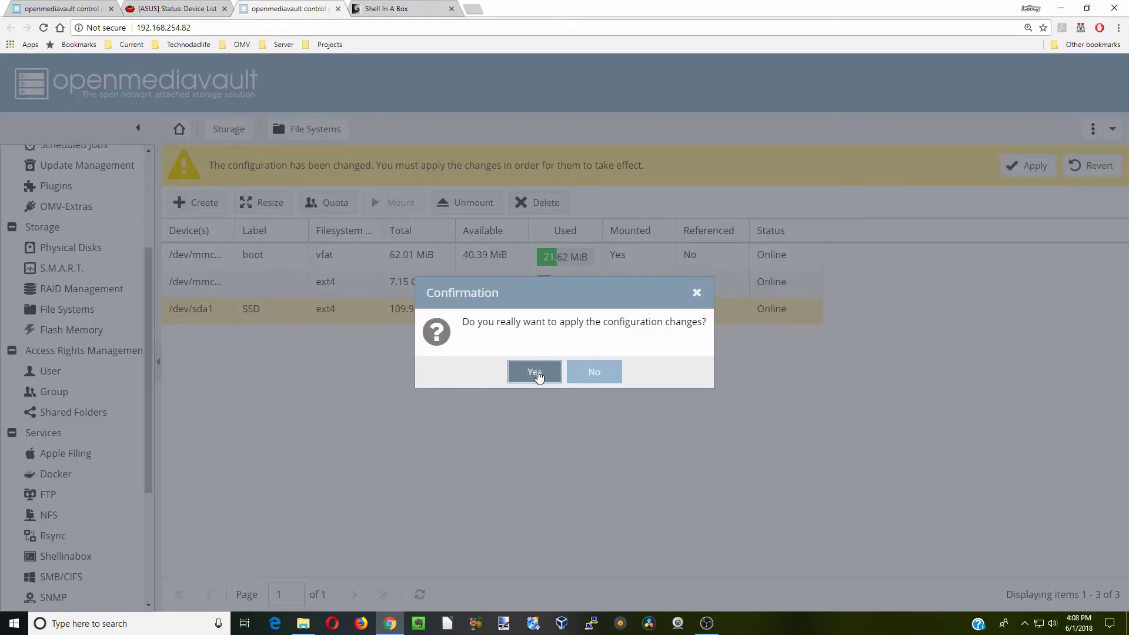
pyautogui.click(536, 373)
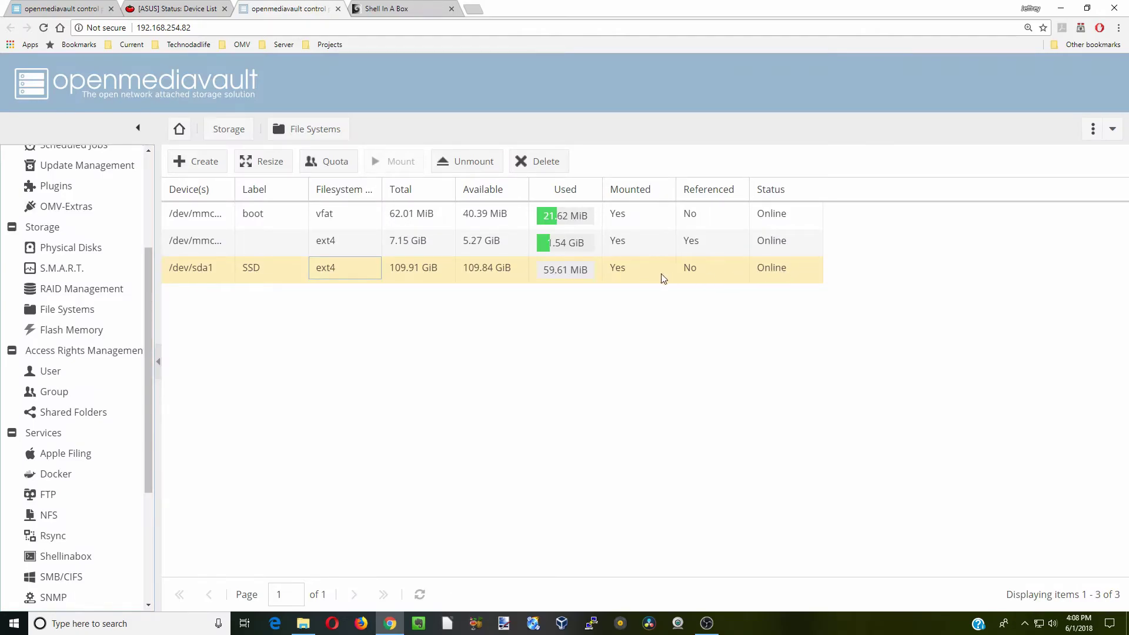
# Begin a new user named user1 and enter its password twice
pyautogui.click(70, 332)
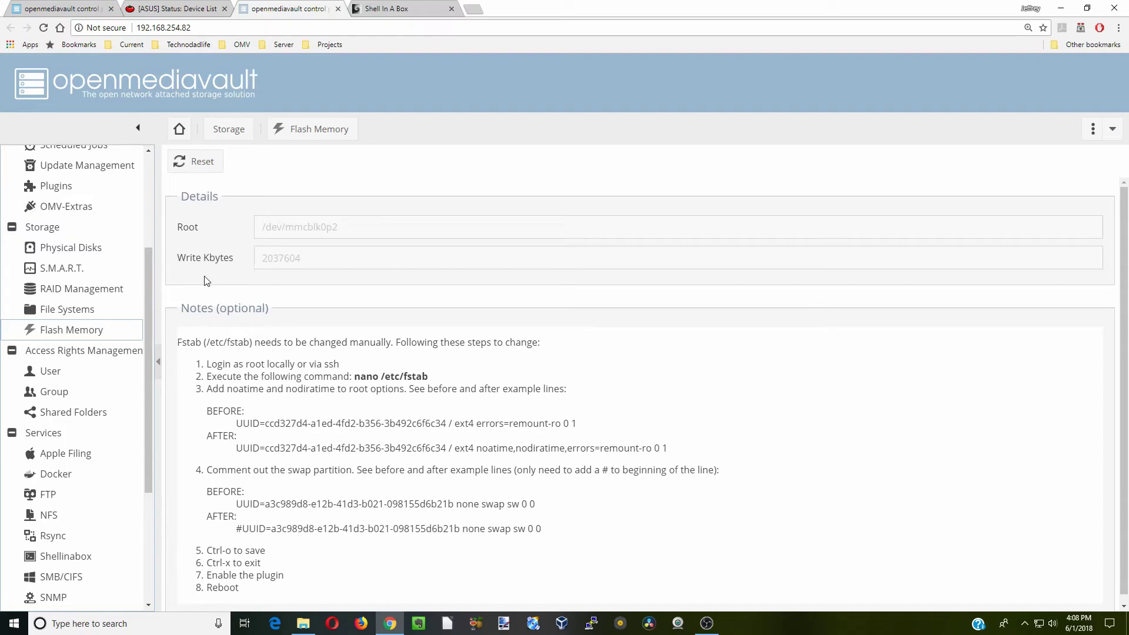
pyautogui.scroll(-3, 79, 293)
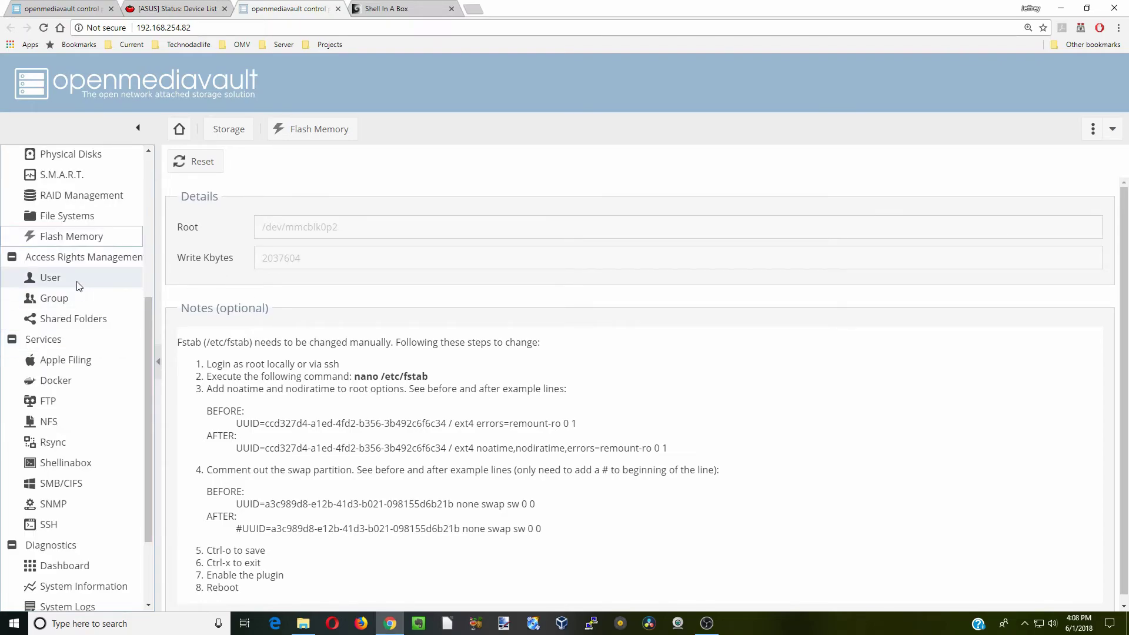
pyautogui.click(79, 286)
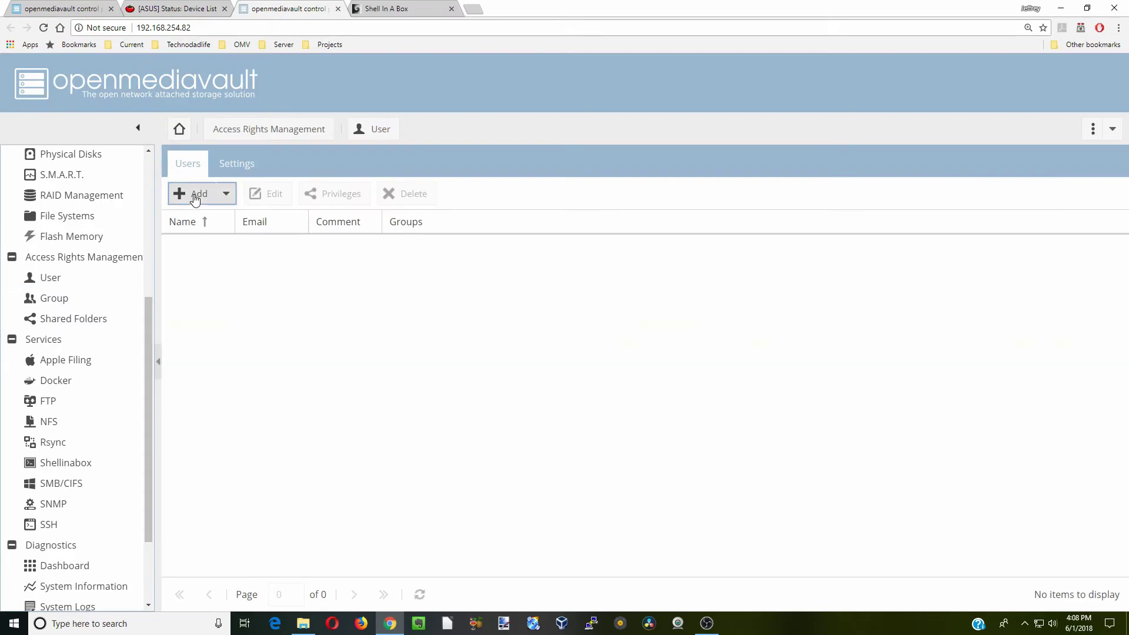
pyautogui.click(195, 194)
pyautogui.click(209, 218)
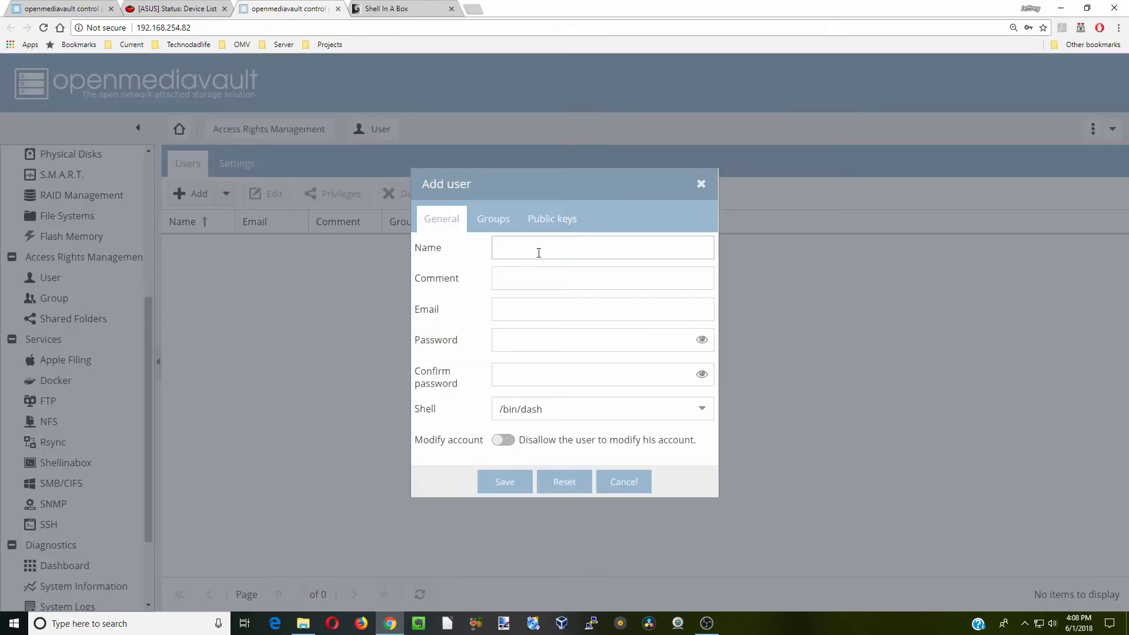
pyautogui.write('user1')
pyautogui.click(559, 346)
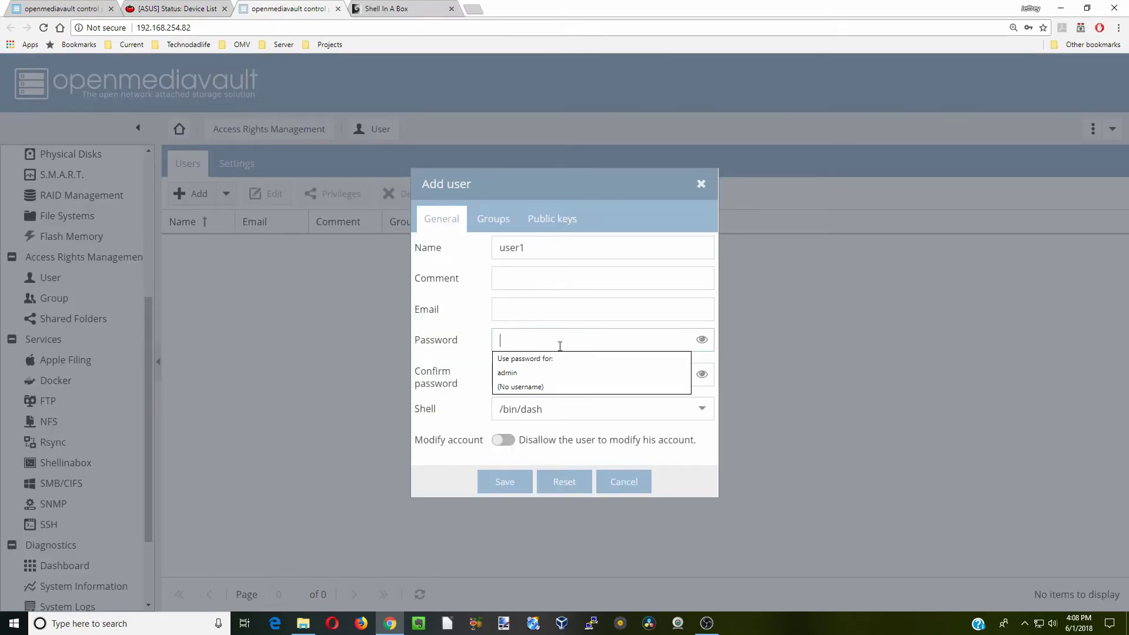
pyautogui.write('password1')
pyautogui.click(528, 378)
pyautogui.write('password1')
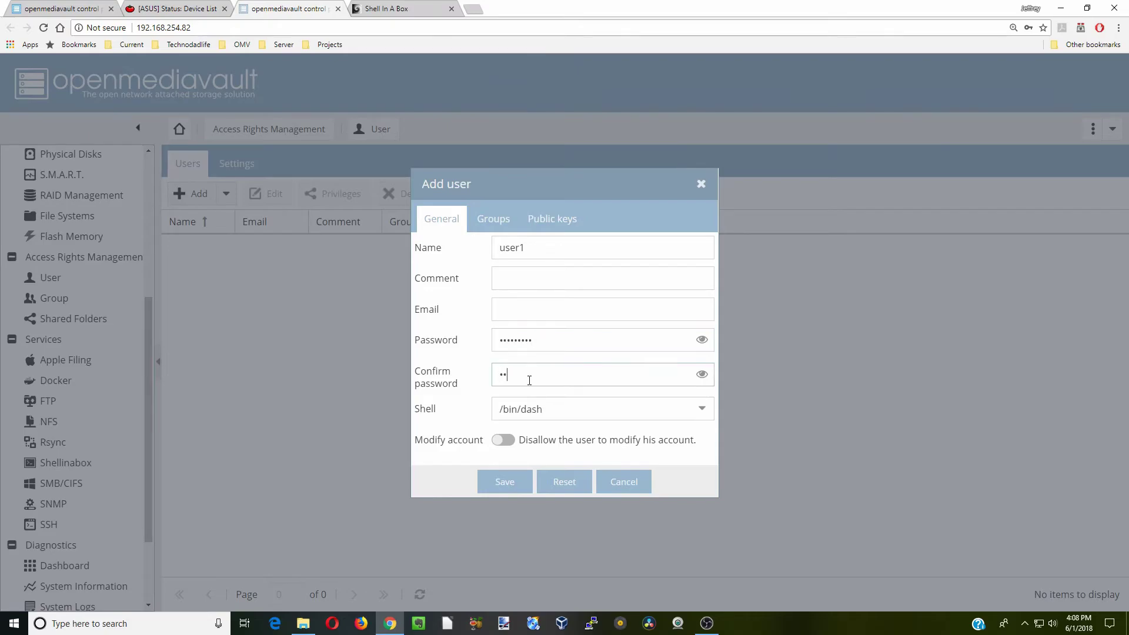
# Save the user1 account, apply the change, and go to Shared Folders
pyautogui.click(505, 481)
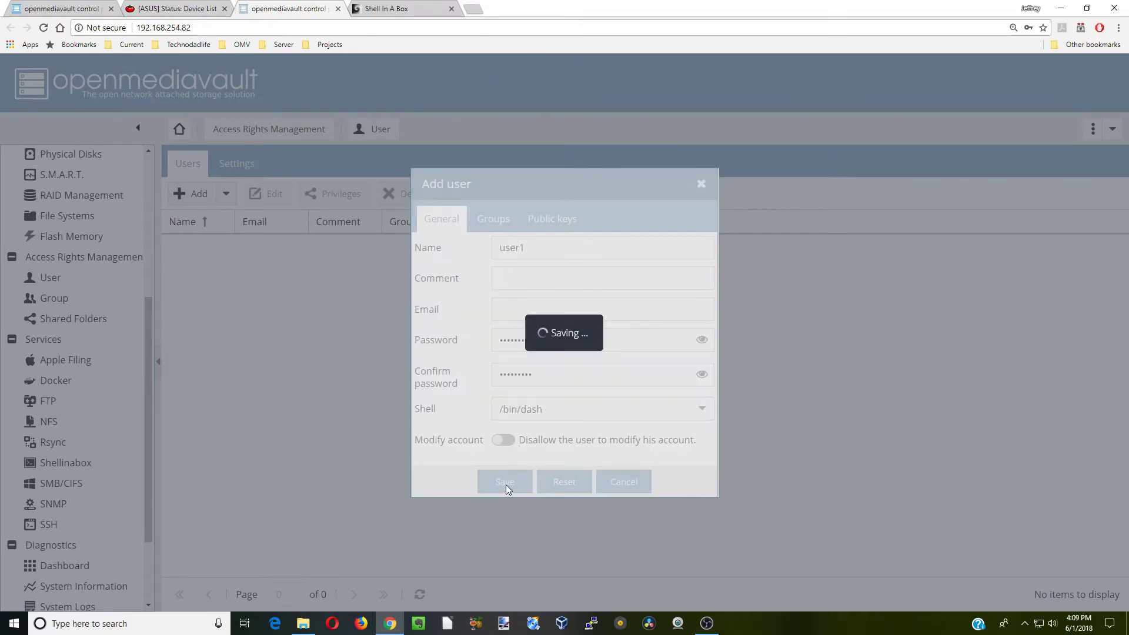
pyautogui.click(1028, 165)
pyautogui.click(535, 372)
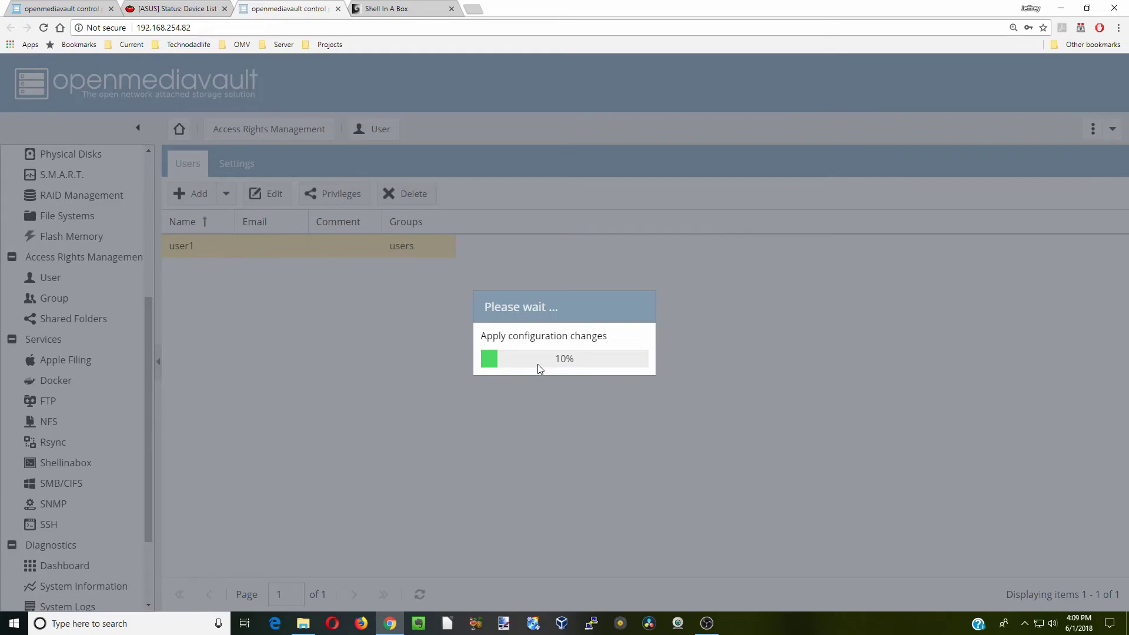
pyautogui.click(98, 323)
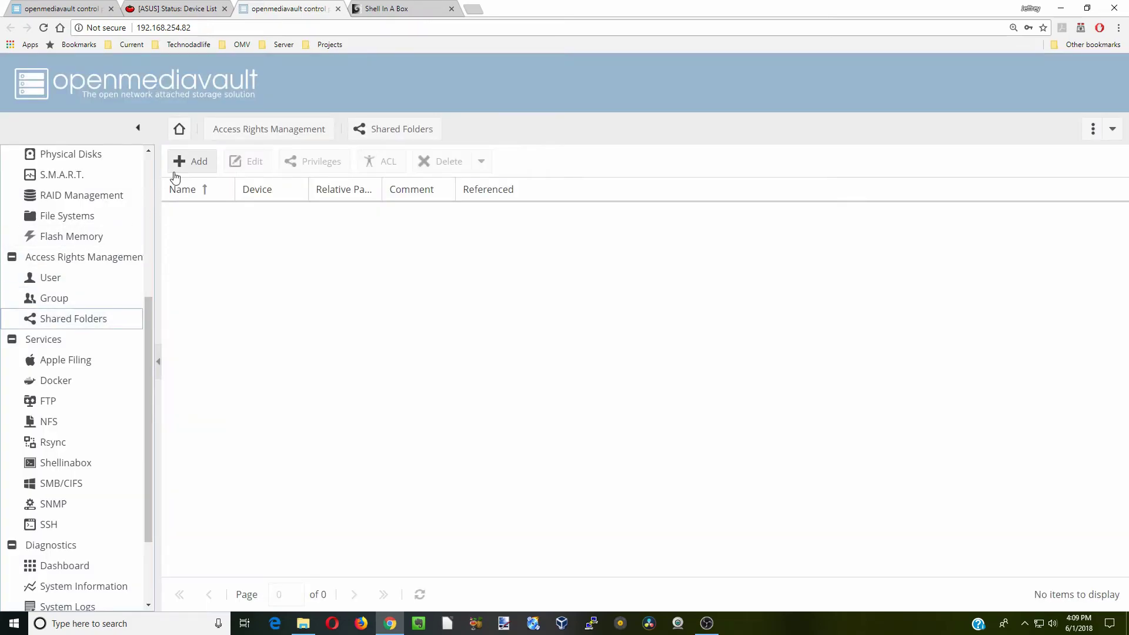
# Create the Appdata shared folder on SSD with Everyone: read/write permissions
pyautogui.click(191, 164)
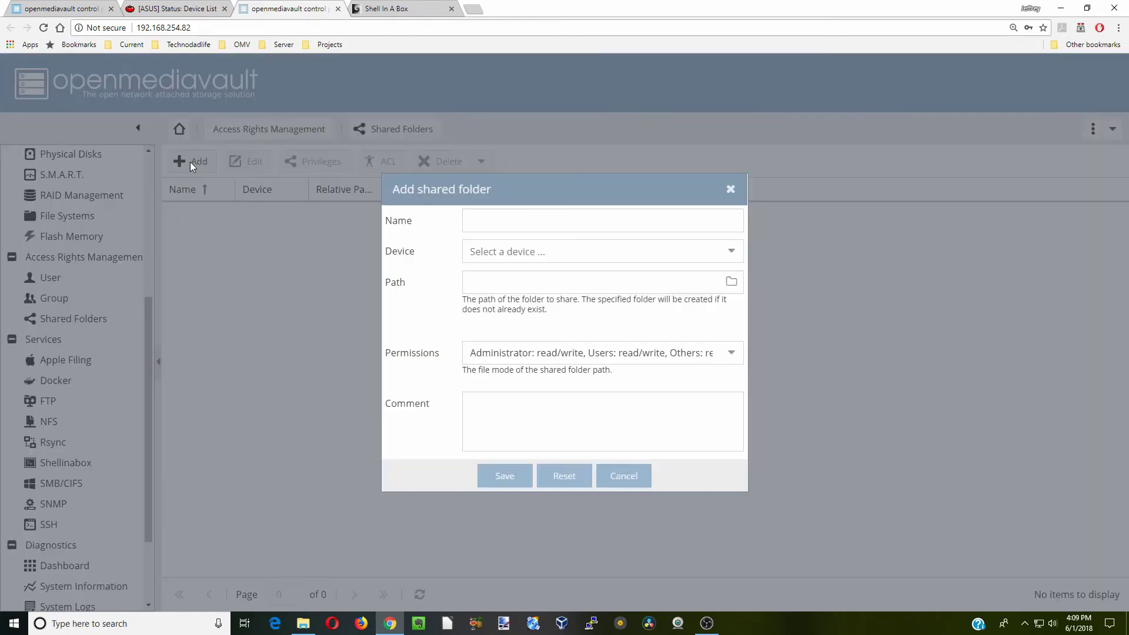
pyautogui.click(520, 218)
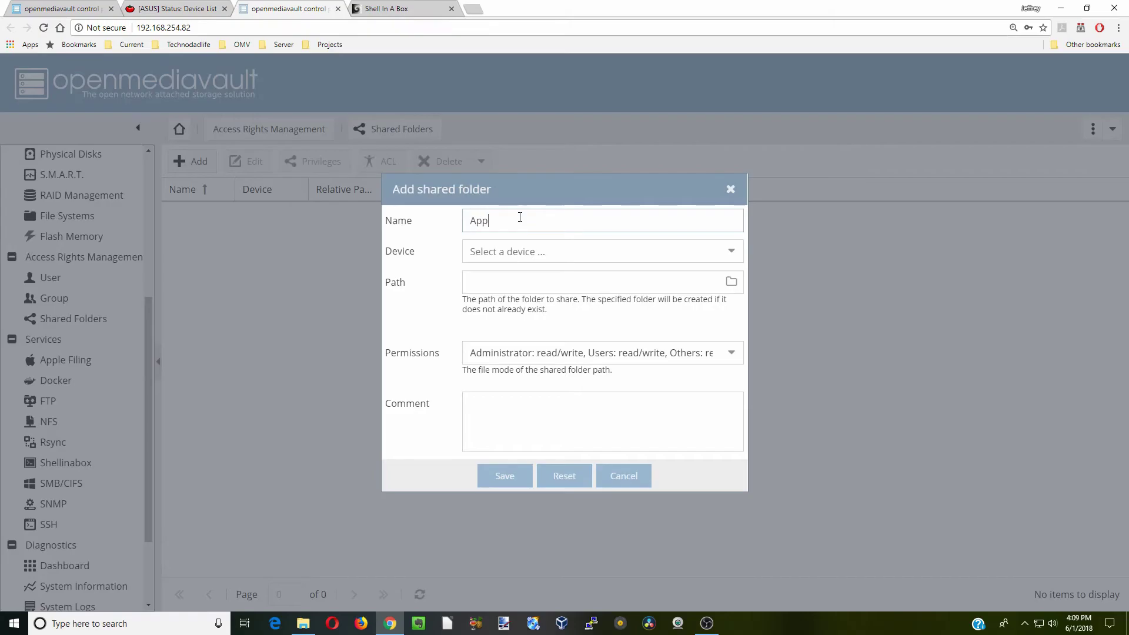
pyautogui.click(514, 251)
pyautogui.click(574, 276)
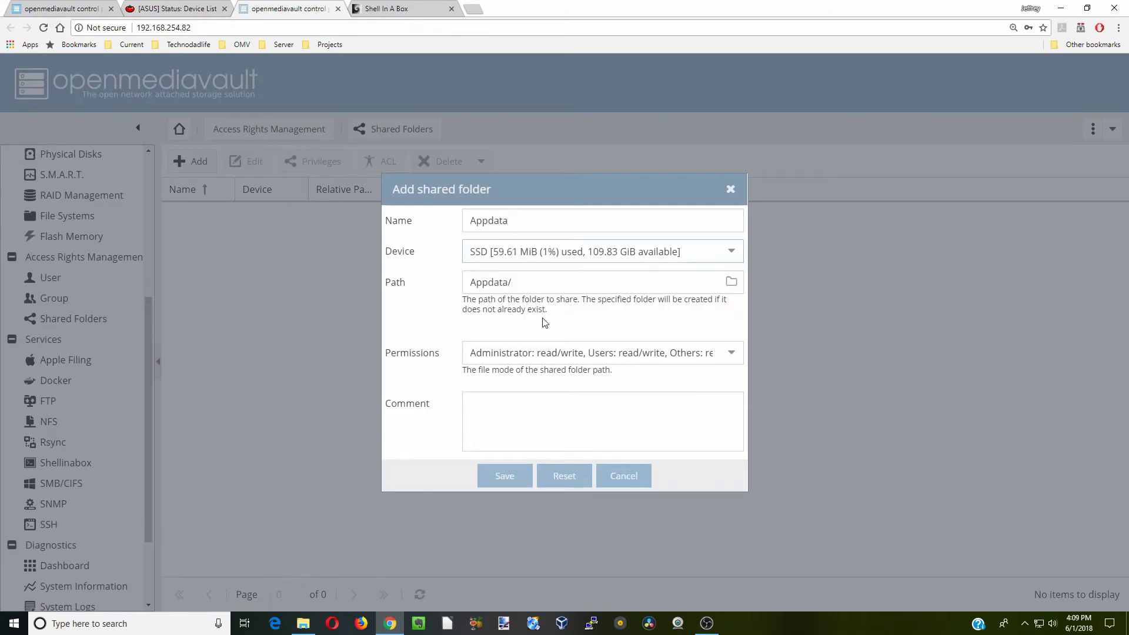
pyautogui.click(535, 354)
pyautogui.scroll(-3, 556, 511)
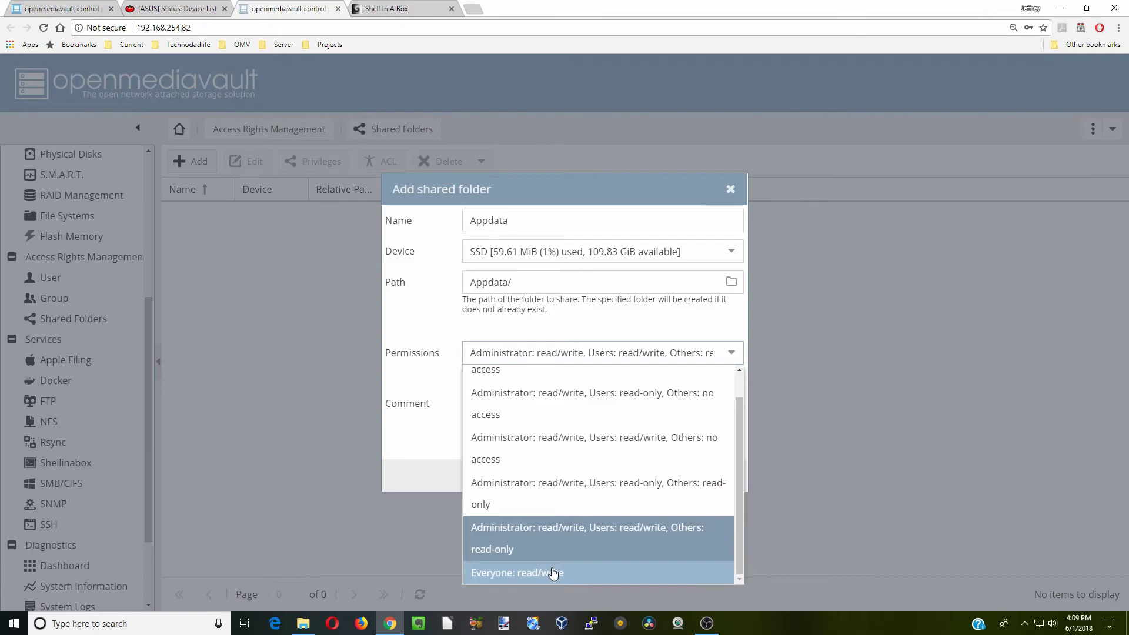
pyautogui.click(556, 572)
pyautogui.click(505, 478)
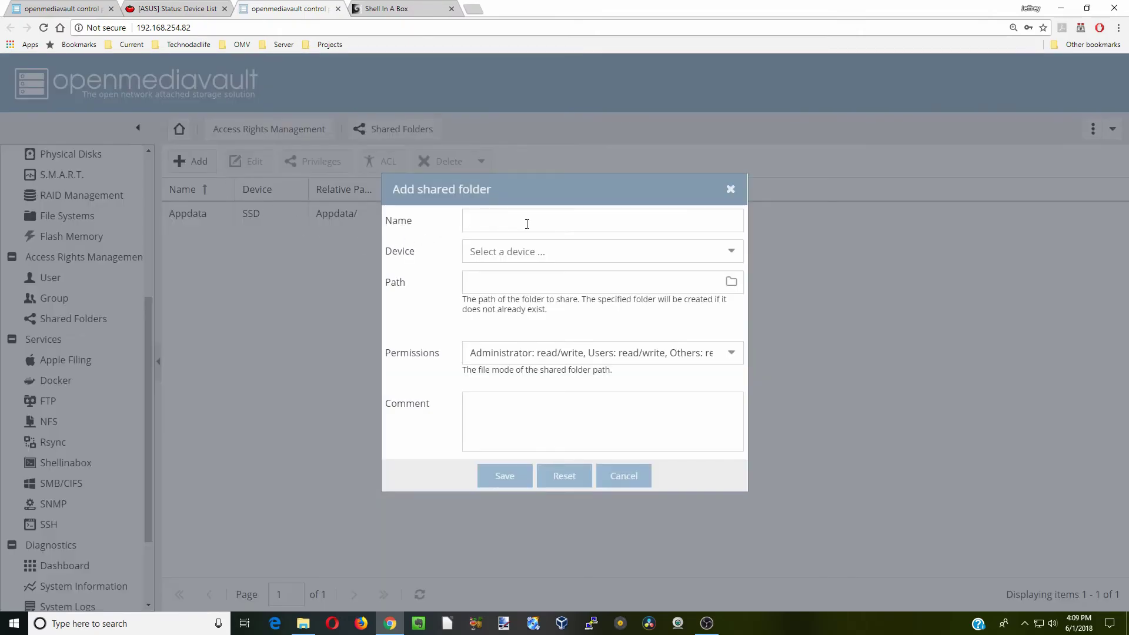
# Create the Media shared folder on SSD with Everyone: read/write permissions
pyautogui.click(526, 224)
pyautogui.write('Media')
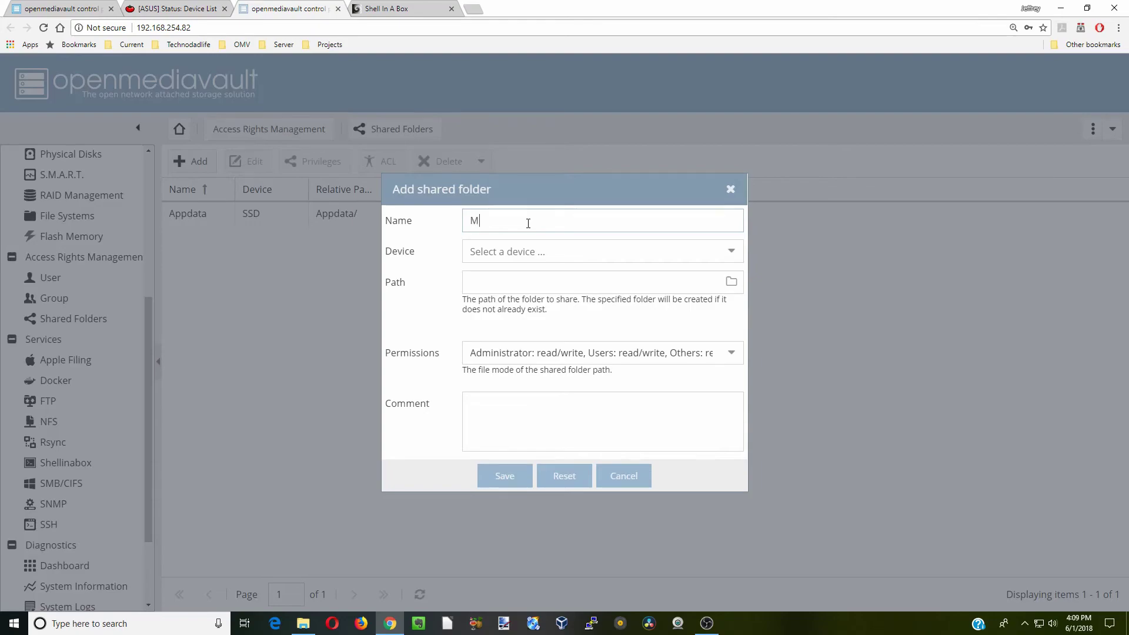
pyautogui.click(564, 251)
pyautogui.click(586, 280)
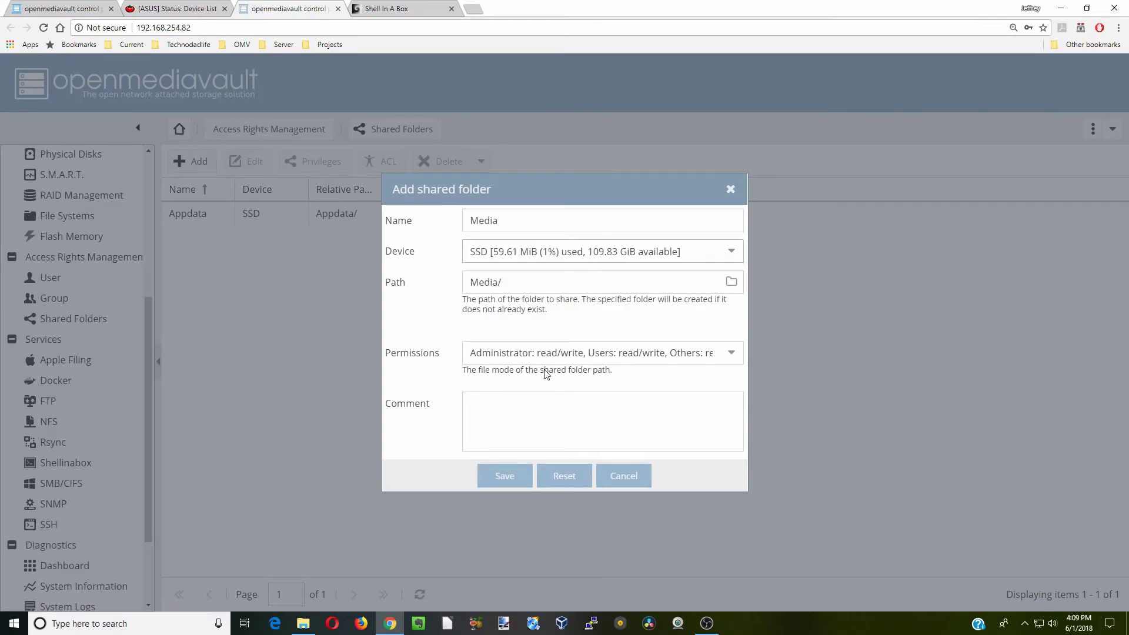
pyautogui.click(550, 353)
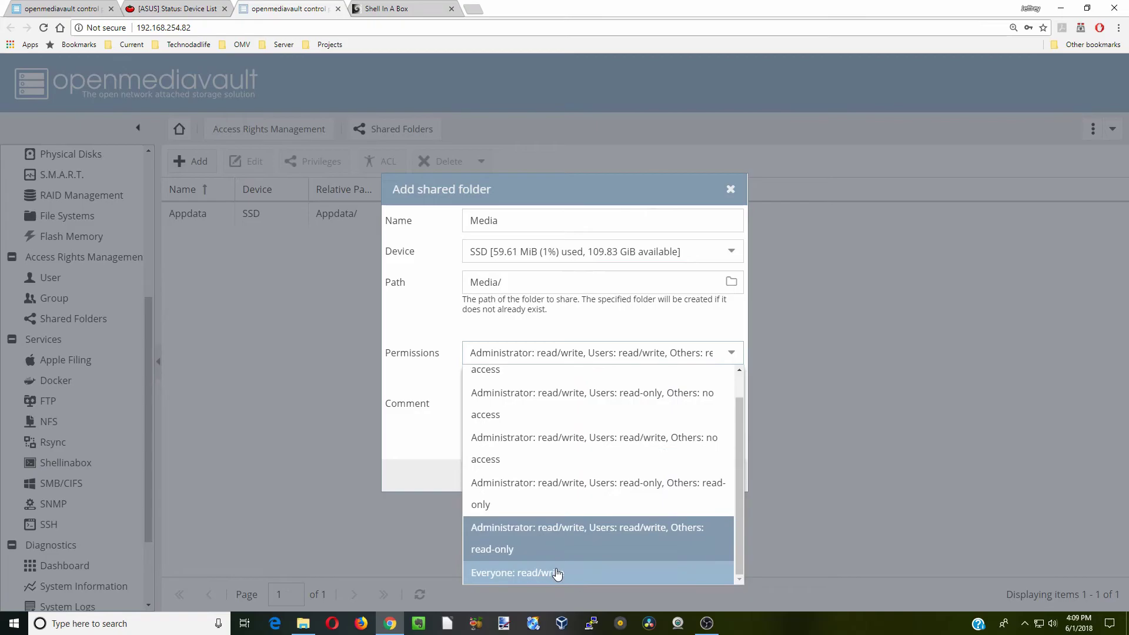
pyautogui.click(555, 574)
pyautogui.click(507, 481)
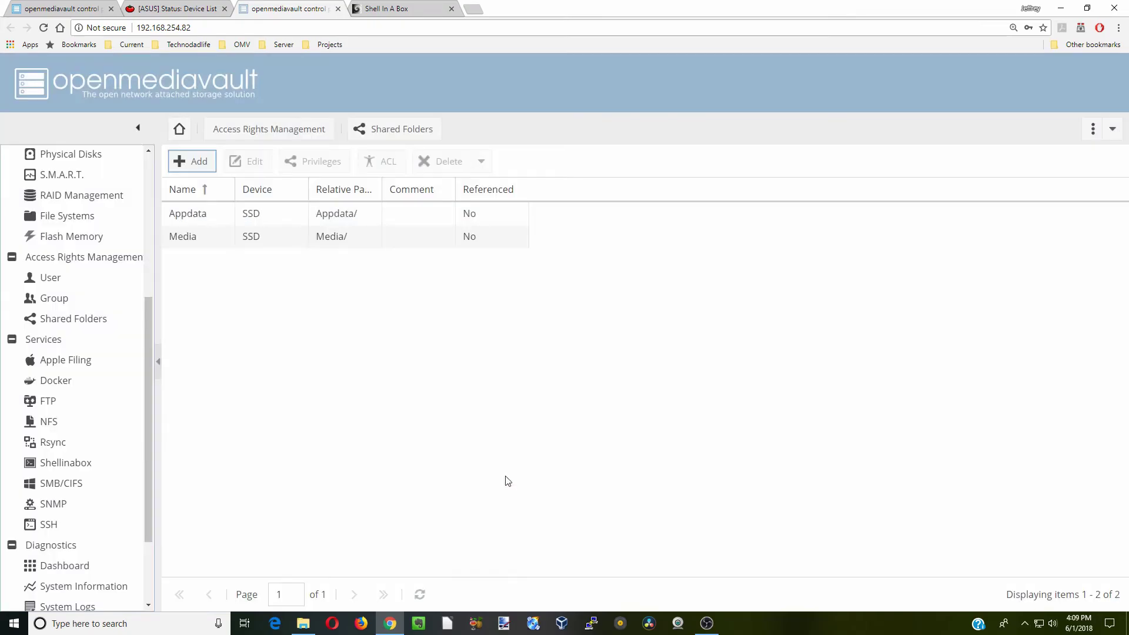
# Create the Downloads shared folder on SSD with Everyone: read/write permissions
pyautogui.press('Return')
pyautogui.click(504, 224)
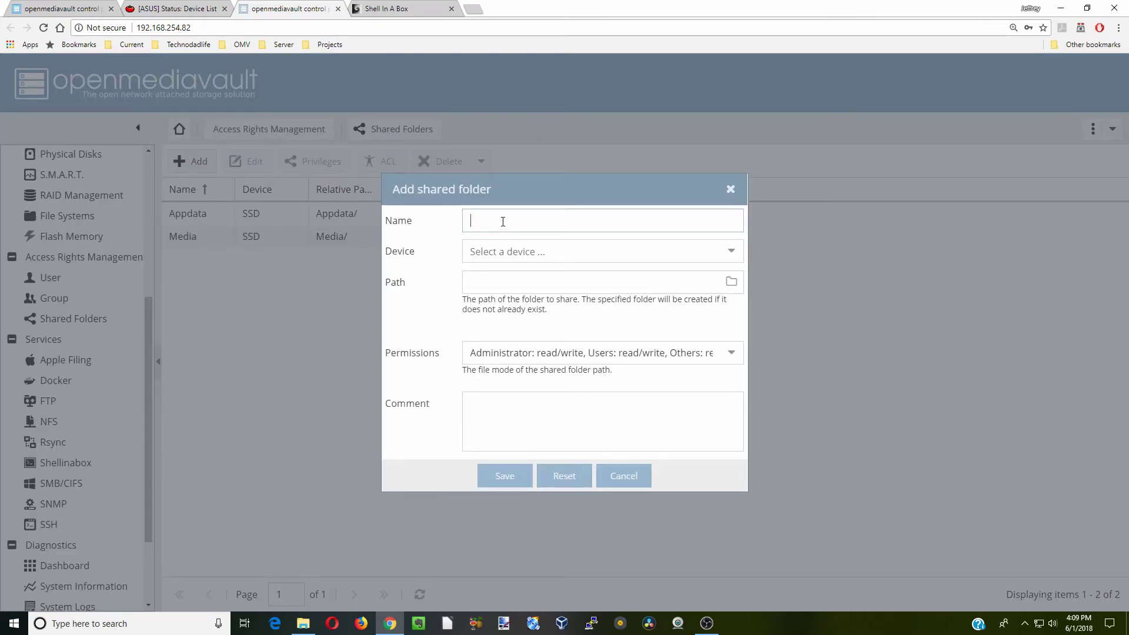
pyautogui.write('Downloads')
pyautogui.click(529, 252)
pyautogui.click(537, 273)
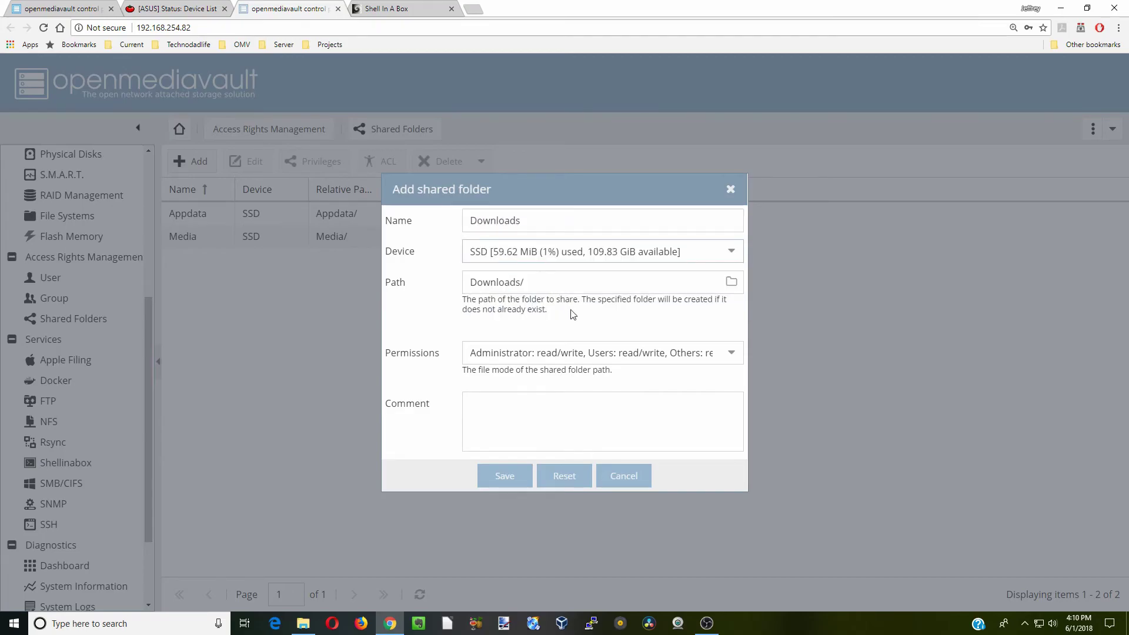
pyautogui.click(542, 360)
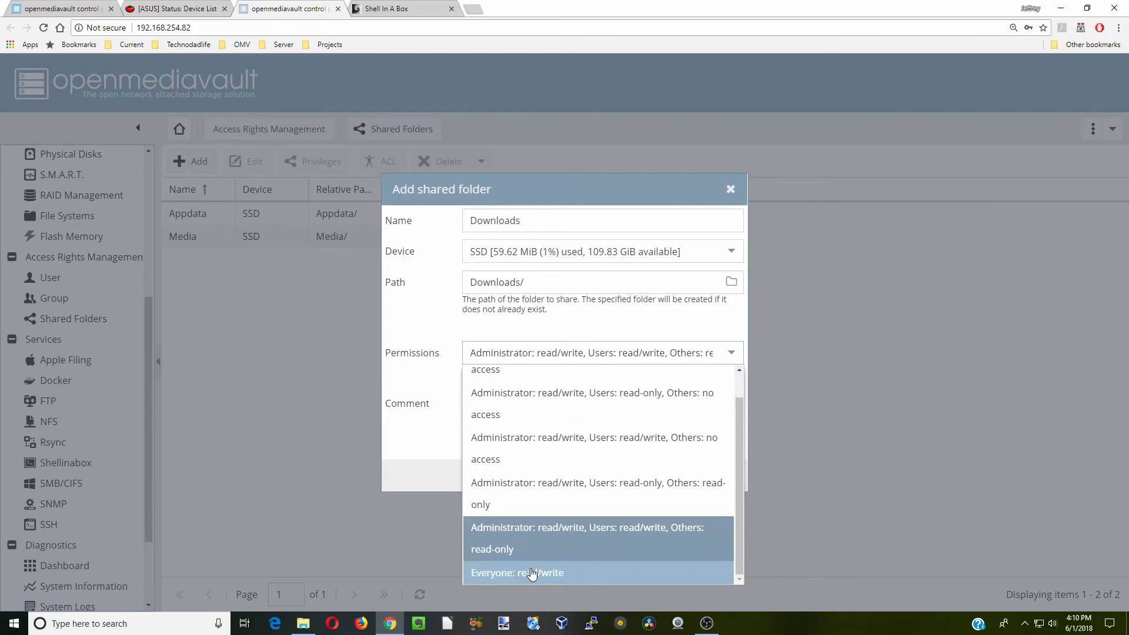
pyautogui.click(535, 572)
pyautogui.click(500, 479)
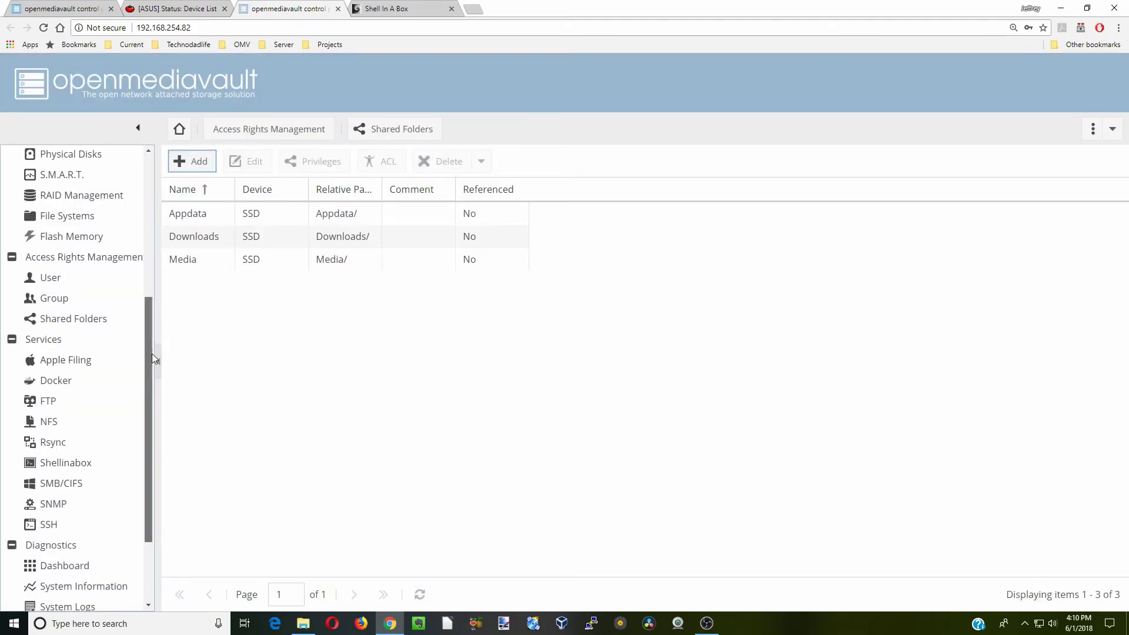
# Switch on the SMB/CIFS Enable toggle in General settings, save, and apply
pyautogui.scroll(-1, 147, 392)
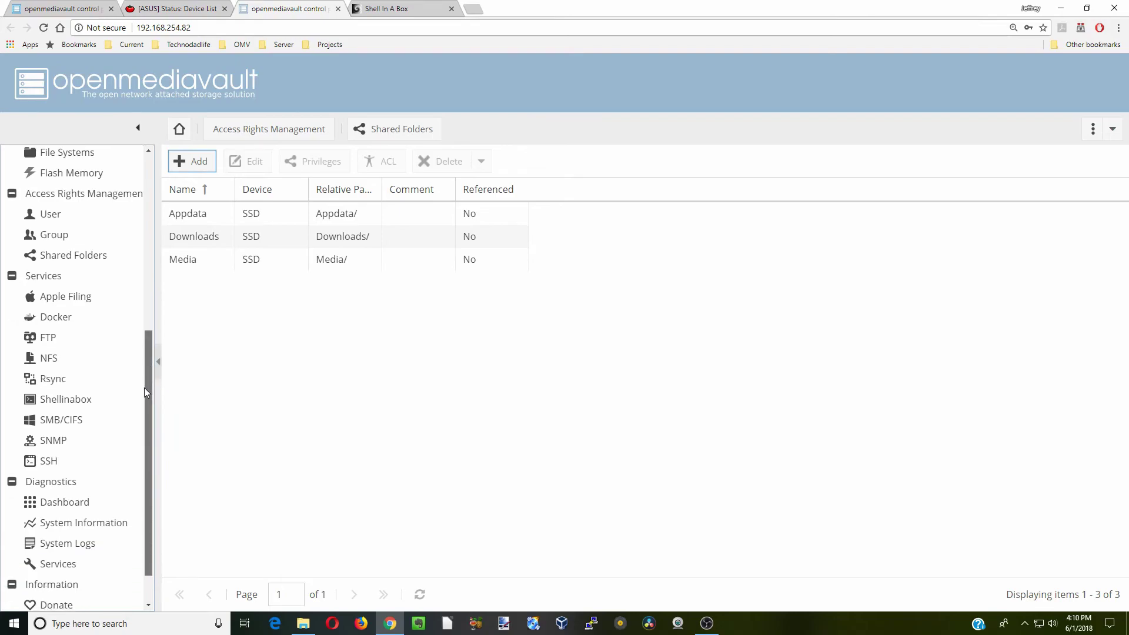
pyautogui.click(77, 421)
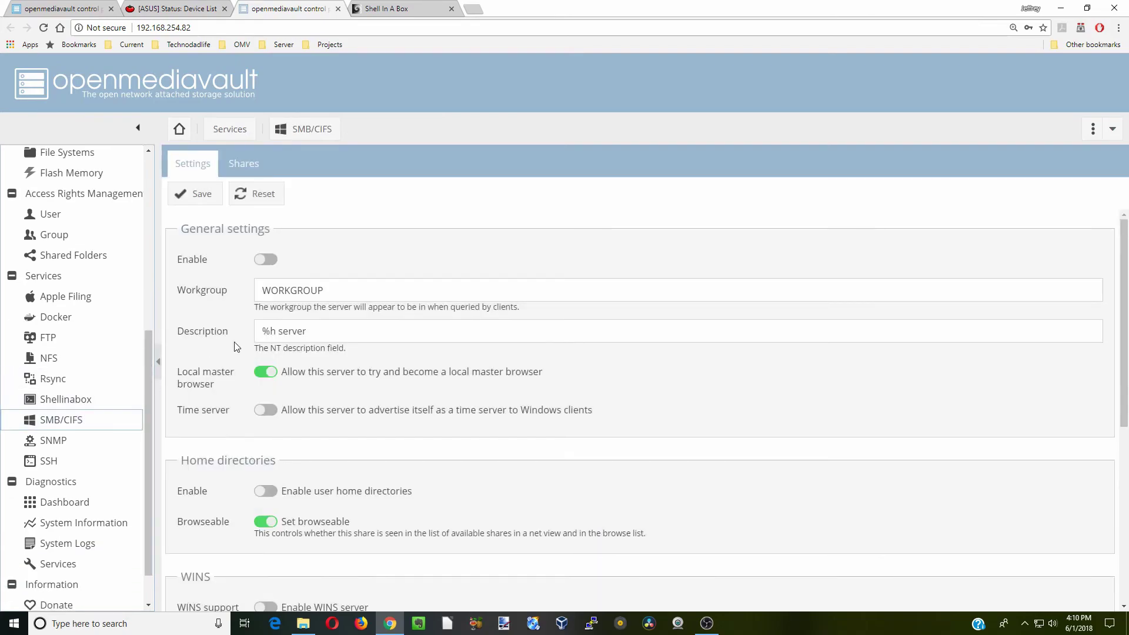
pyautogui.click(270, 259)
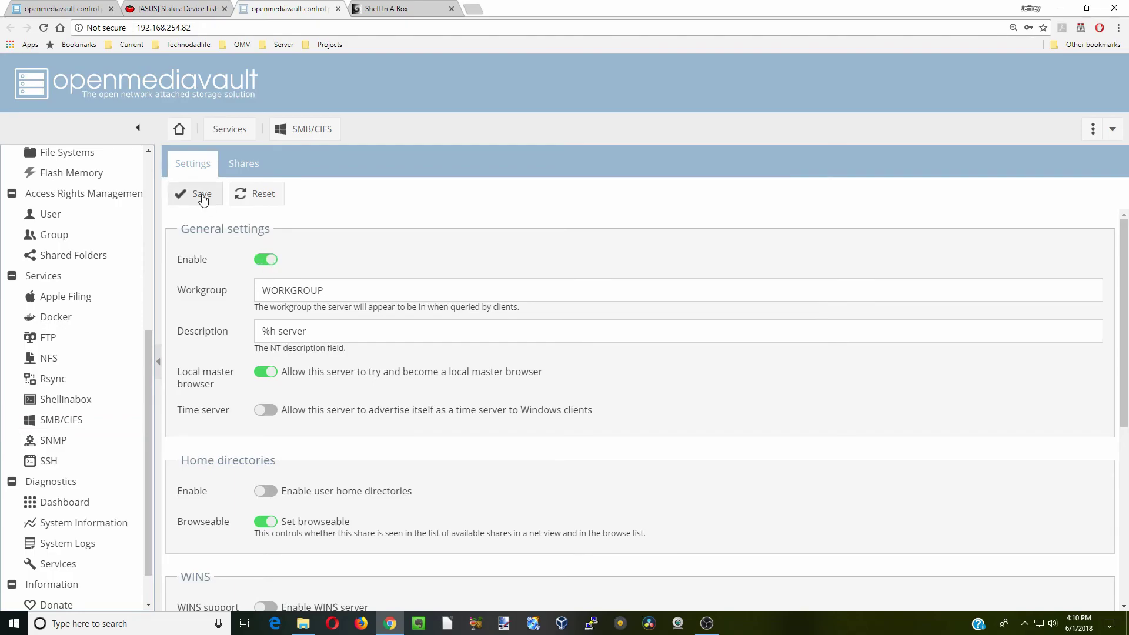
pyautogui.click(203, 197)
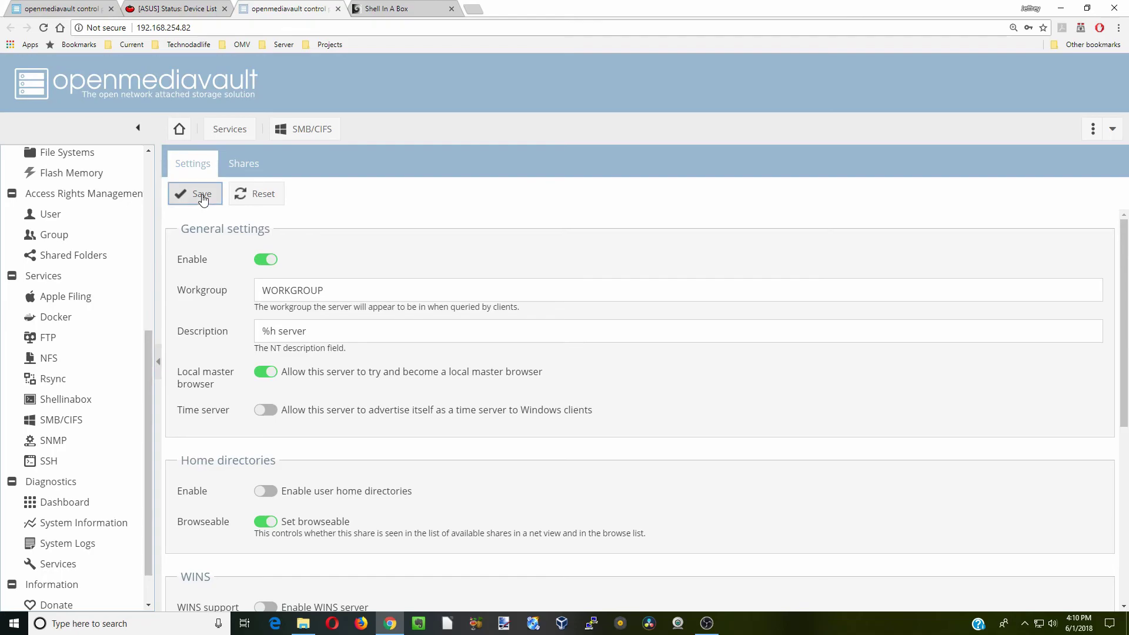
pyautogui.click(535, 372)
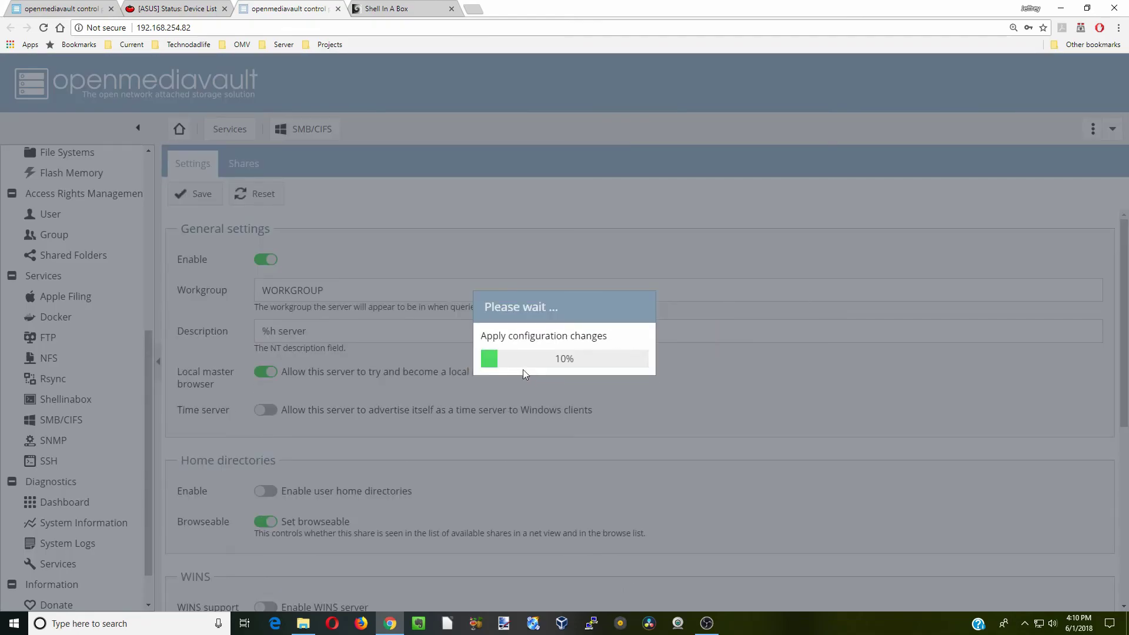
# Add an SMB share for Appdata with guests allowed and inherited permissions, then apply
pyautogui.click(244, 164)
pyautogui.click(199, 195)
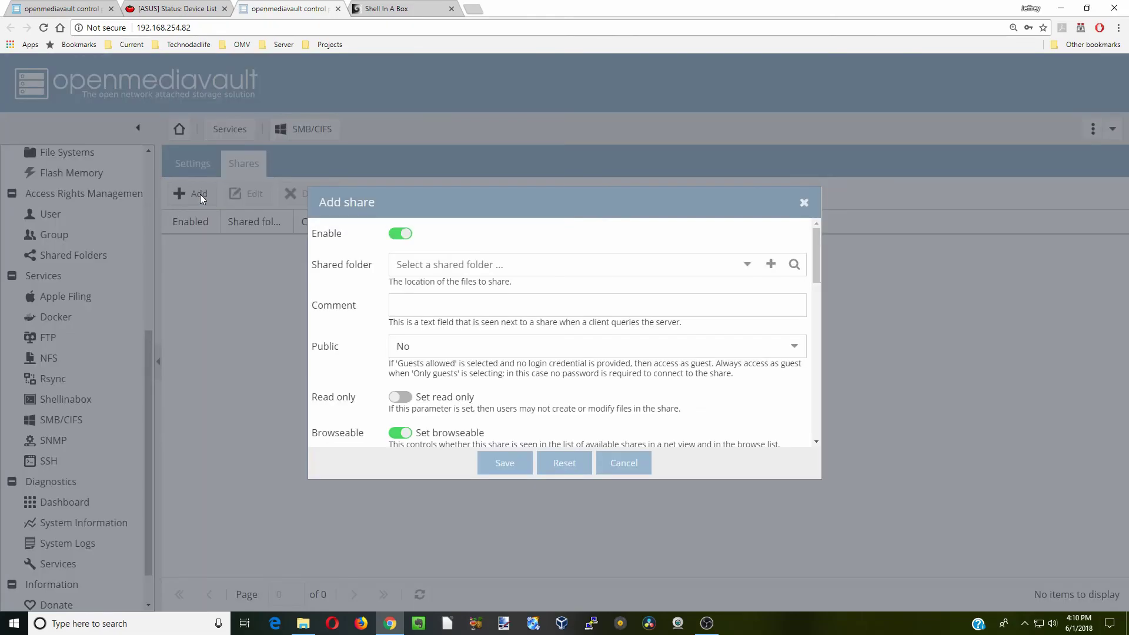
pyautogui.click(658, 271)
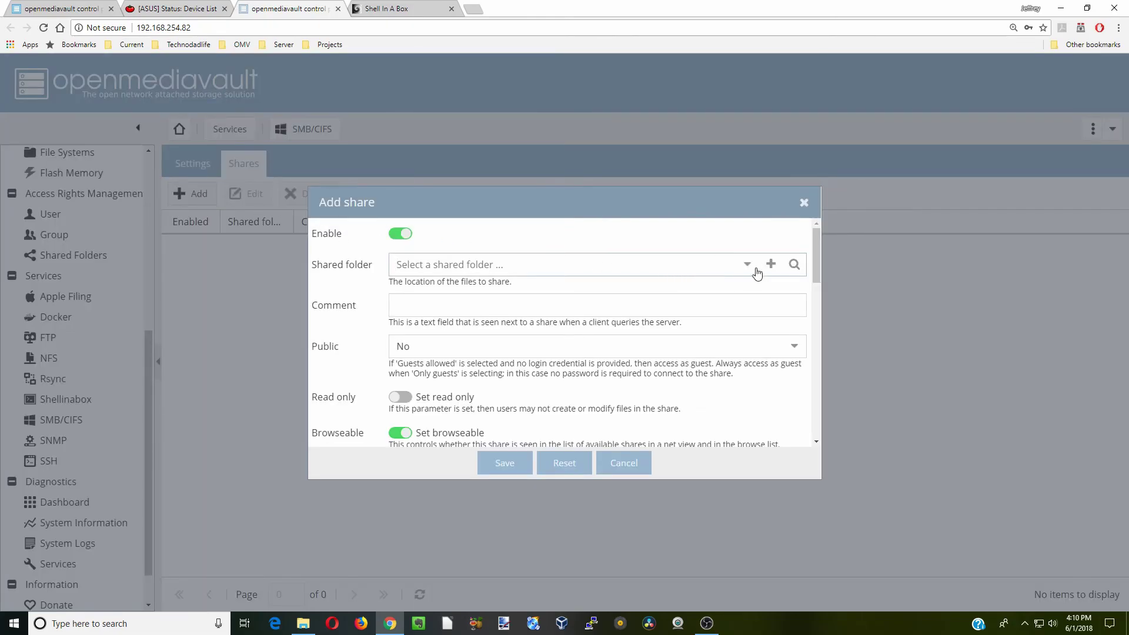
pyautogui.click(748, 264)
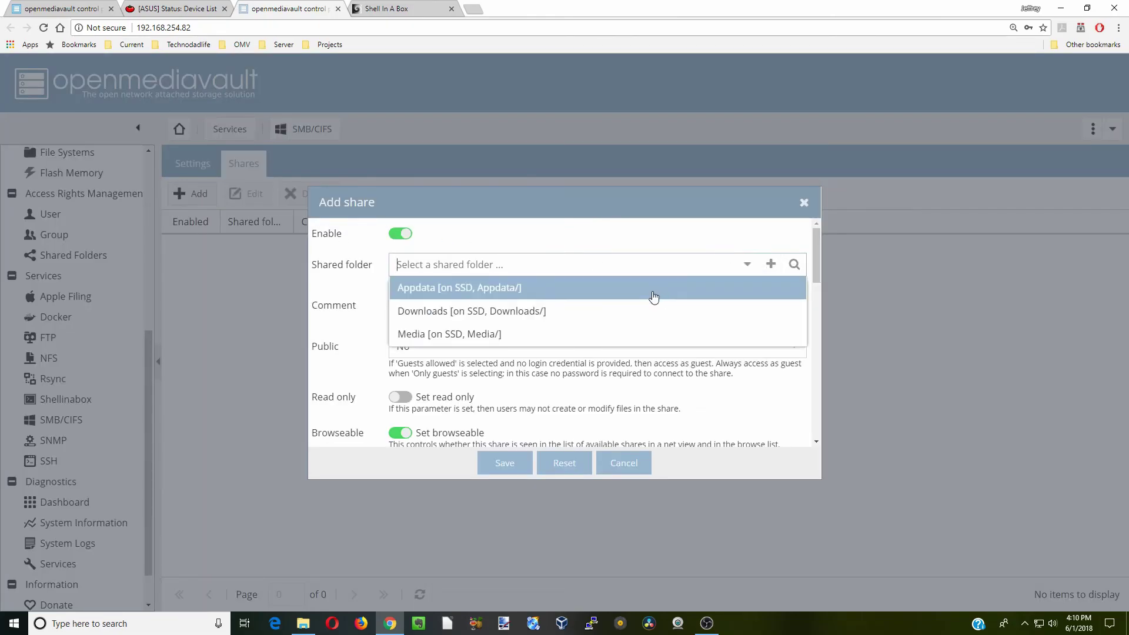
pyautogui.click(655, 297)
pyautogui.click(515, 349)
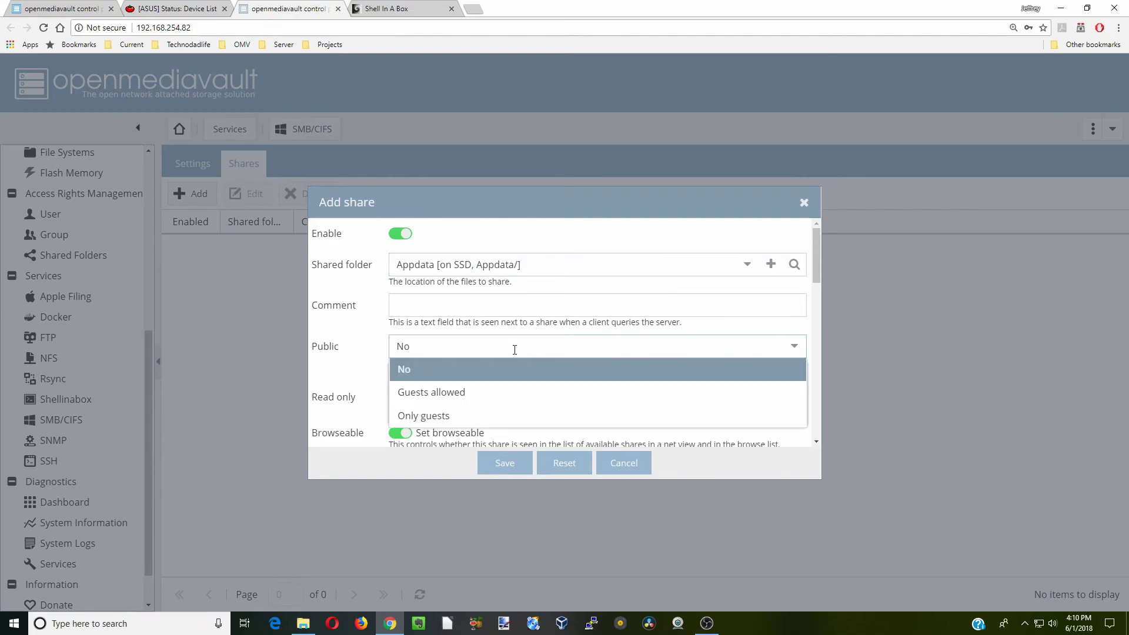
pyautogui.click(488, 393)
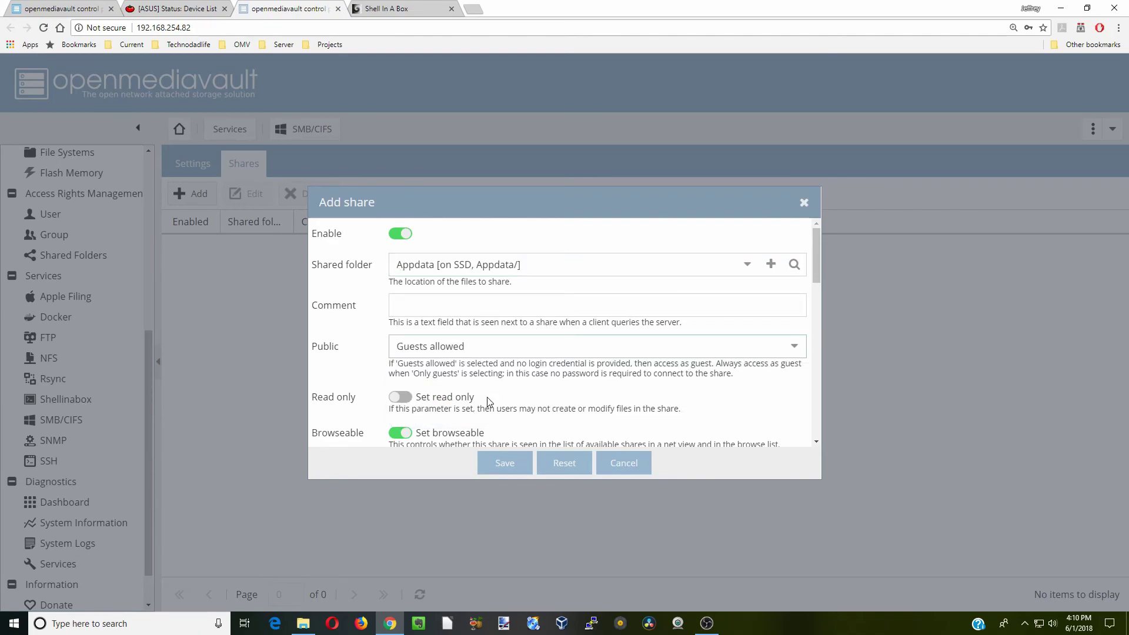
pyautogui.scroll(-1, 500, 367)
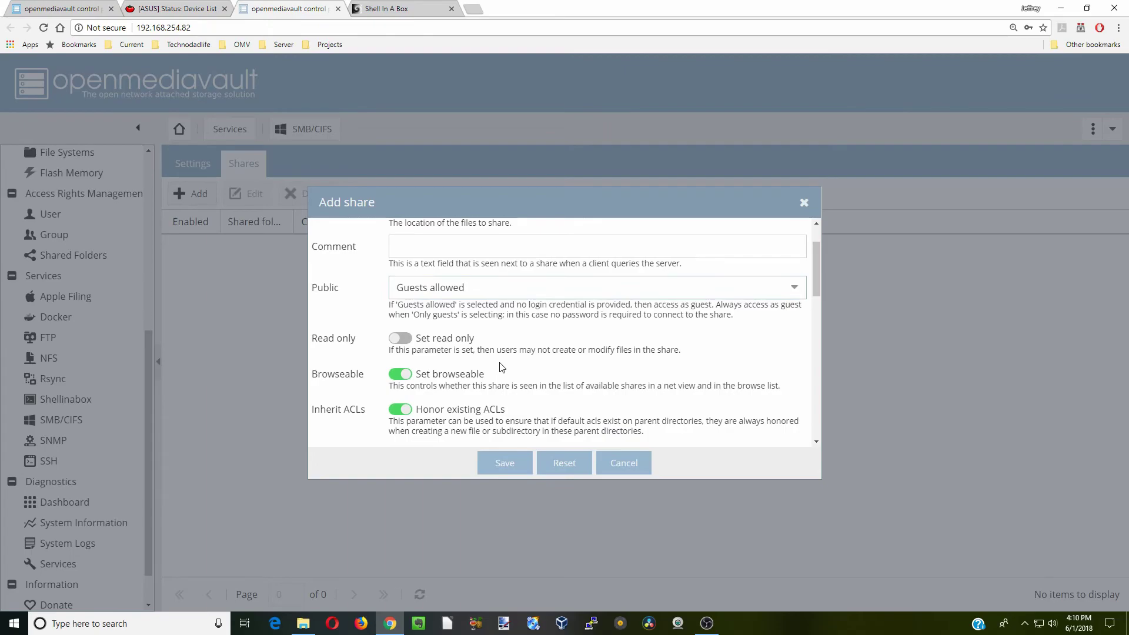
pyautogui.scroll(-3, 501, 366)
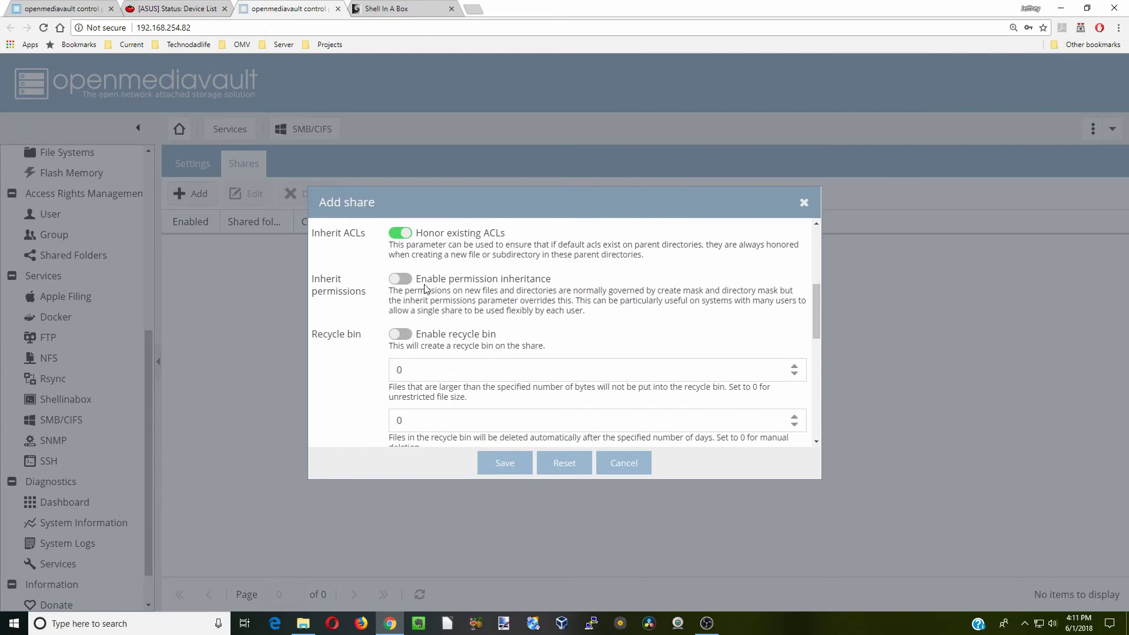
pyautogui.click(406, 281)
pyautogui.click(505, 463)
pyautogui.click(1014, 172)
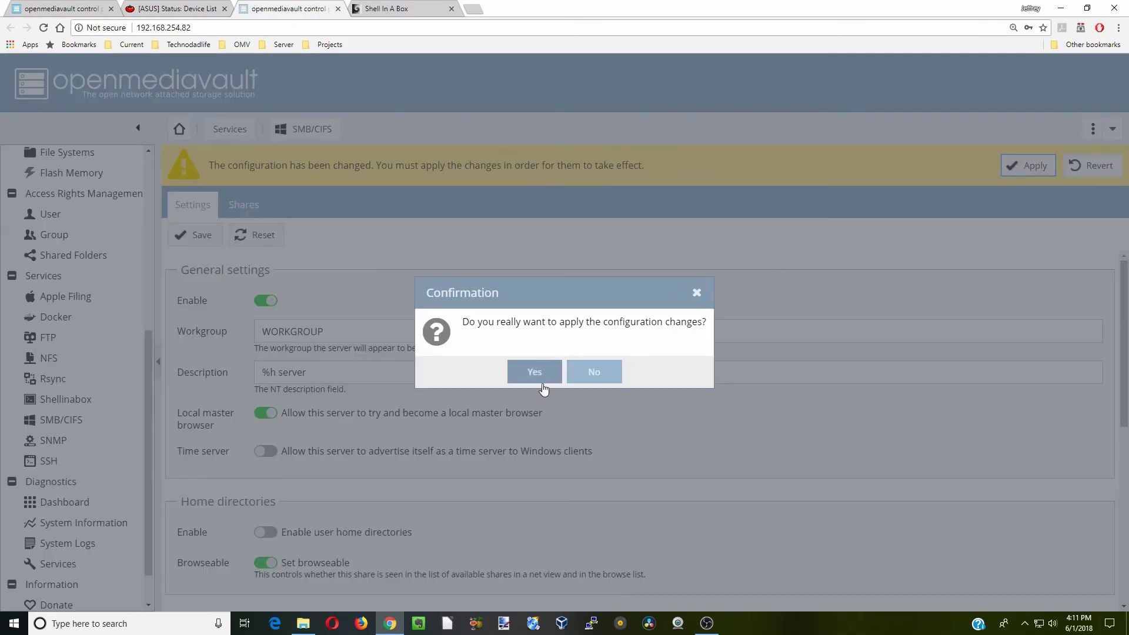
pyautogui.click(535, 371)
# Add an SMB share for Downloads with guests allowed and inherited permissions, then apply
pyautogui.click(195, 197)
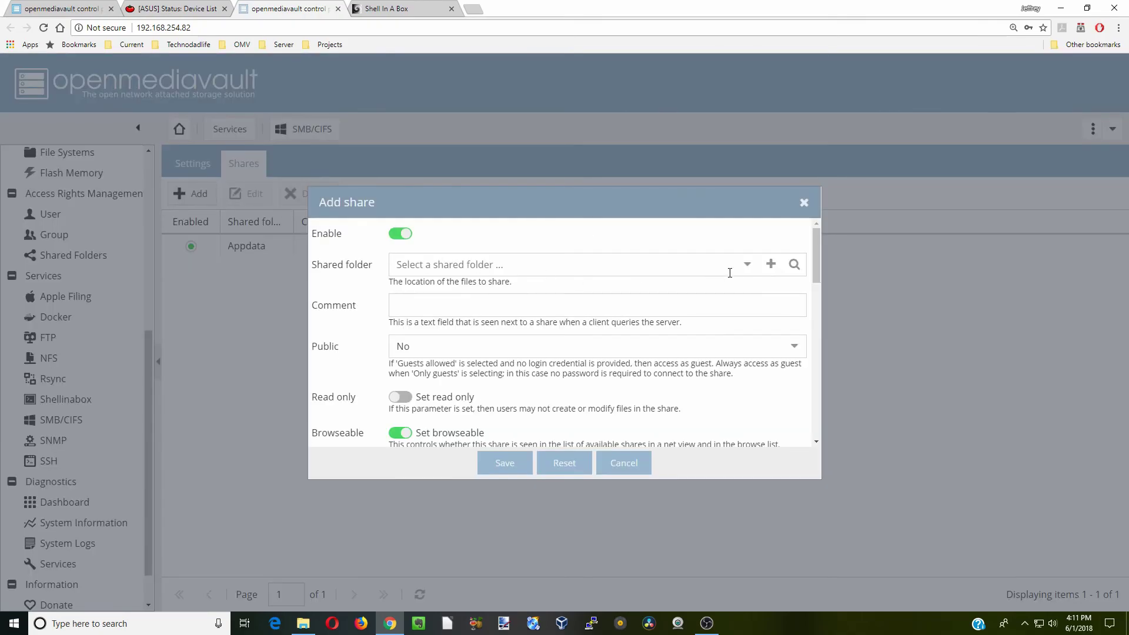
pyautogui.click(745, 265)
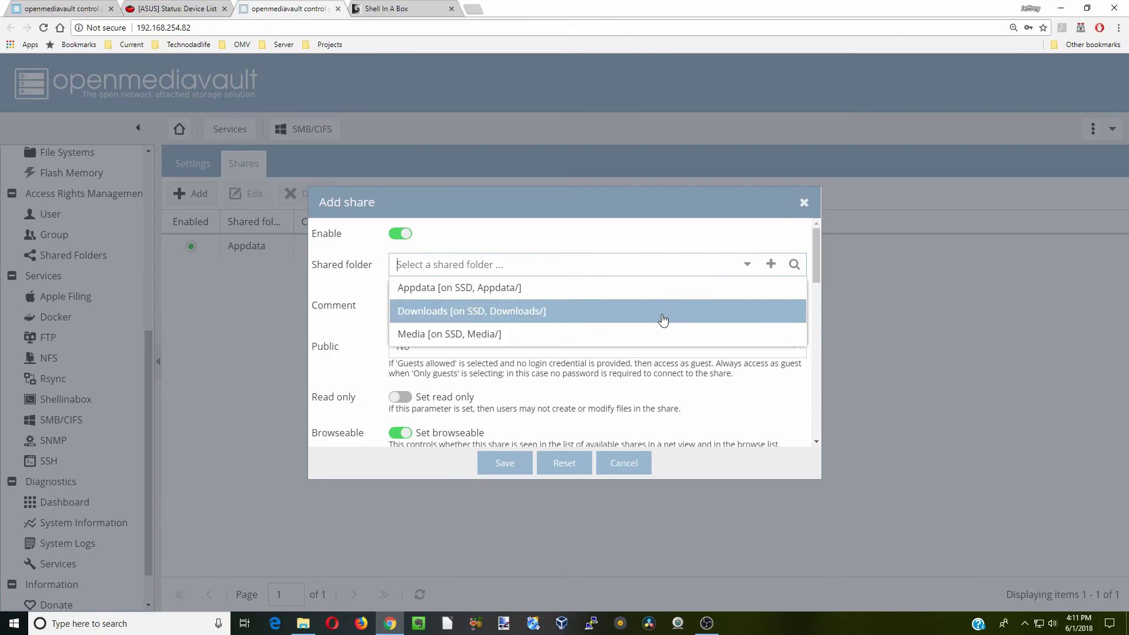
pyautogui.click(663, 320)
pyautogui.click(510, 351)
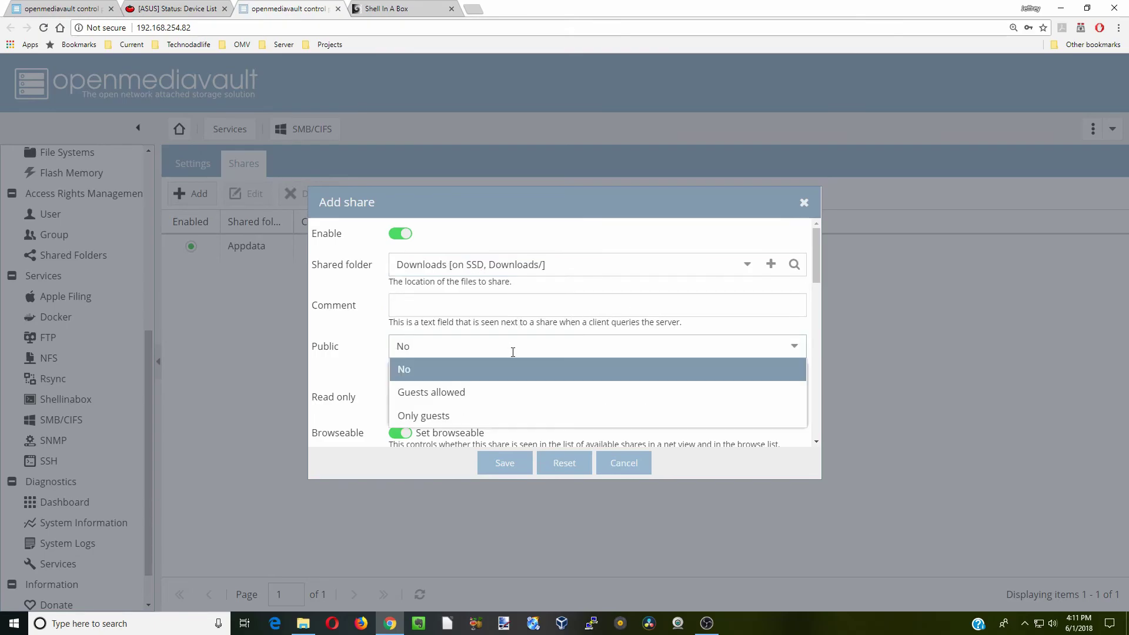
pyautogui.click(486, 403)
pyautogui.scroll(-3, 488, 402)
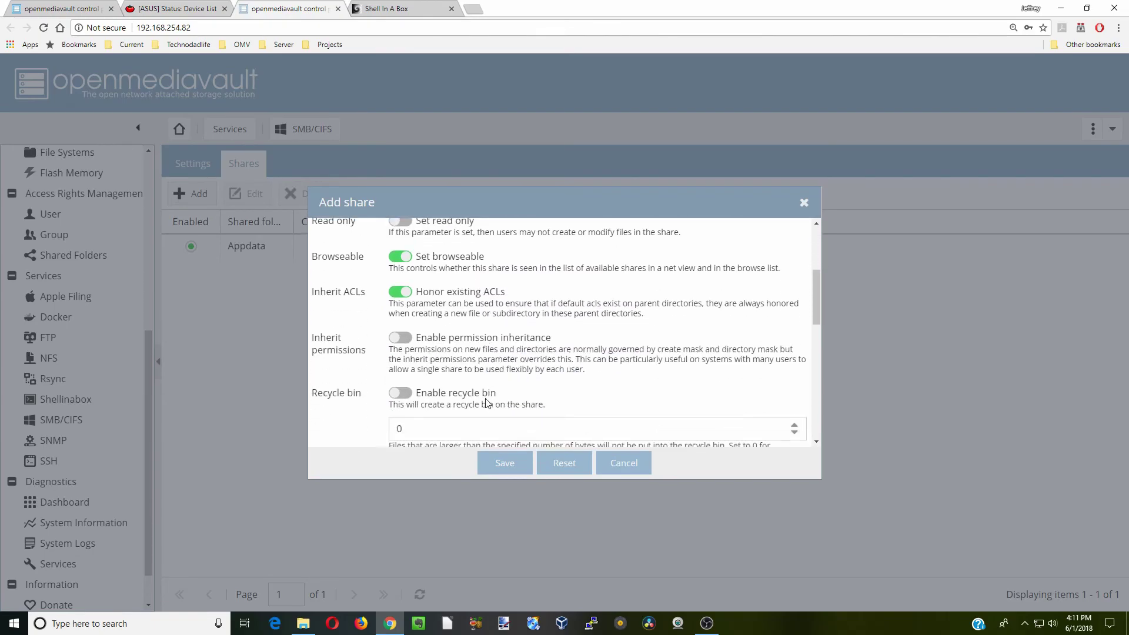
pyautogui.click(409, 340)
pyautogui.click(510, 465)
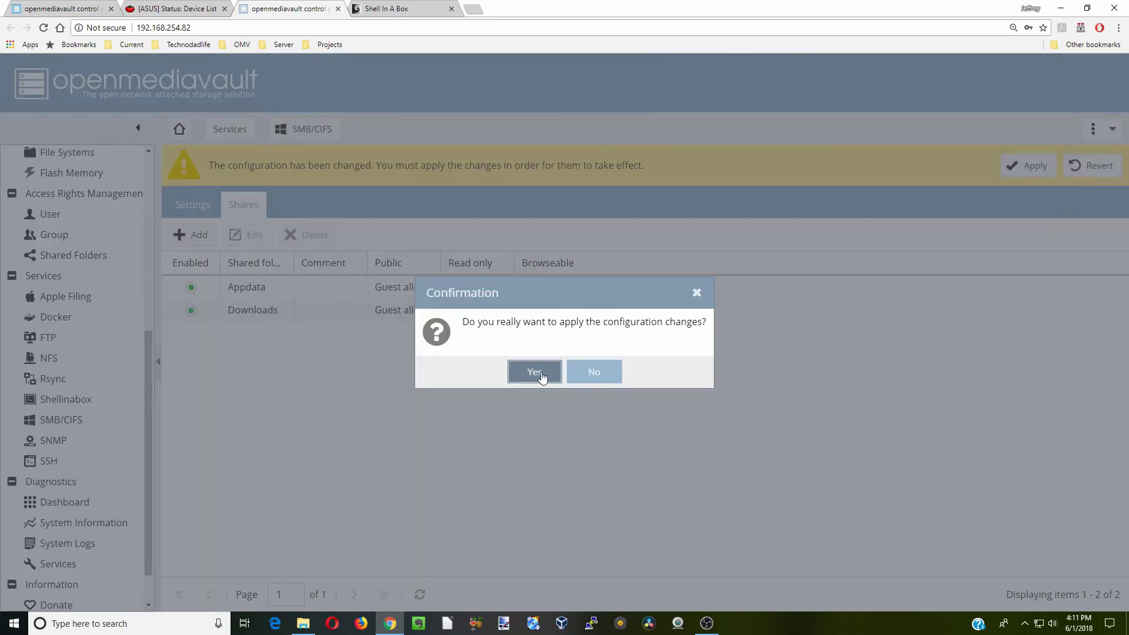
pyautogui.click(534, 370)
# Add an SMB share for Media with guests allowed and inherited permissions, then apply
pyautogui.click(191, 193)
pyautogui.click(744, 267)
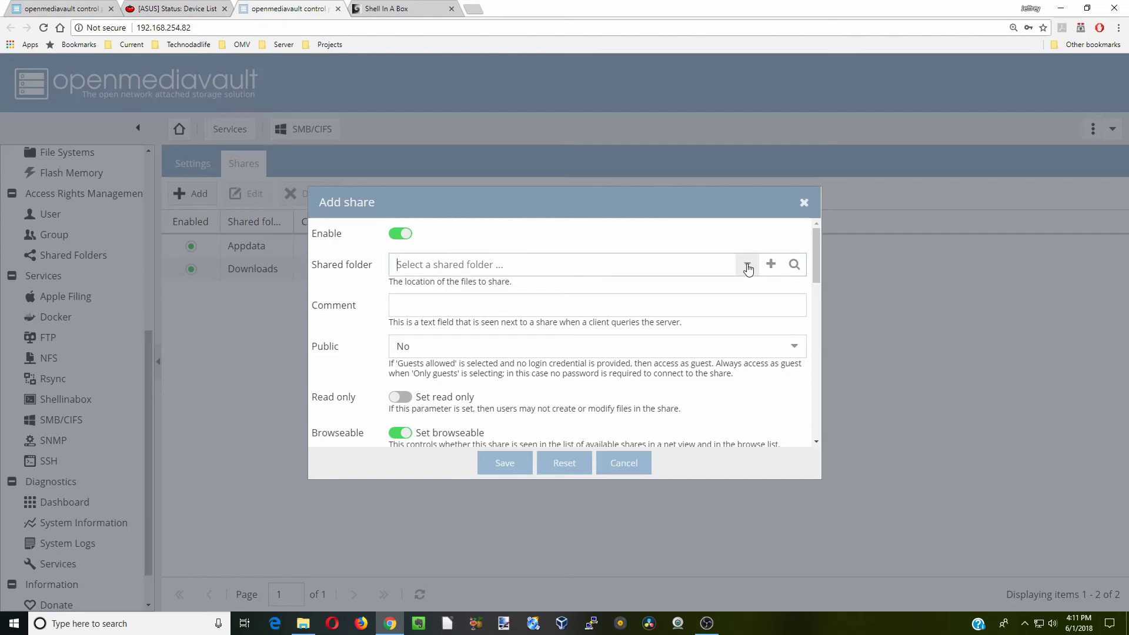
pyautogui.click(608, 334)
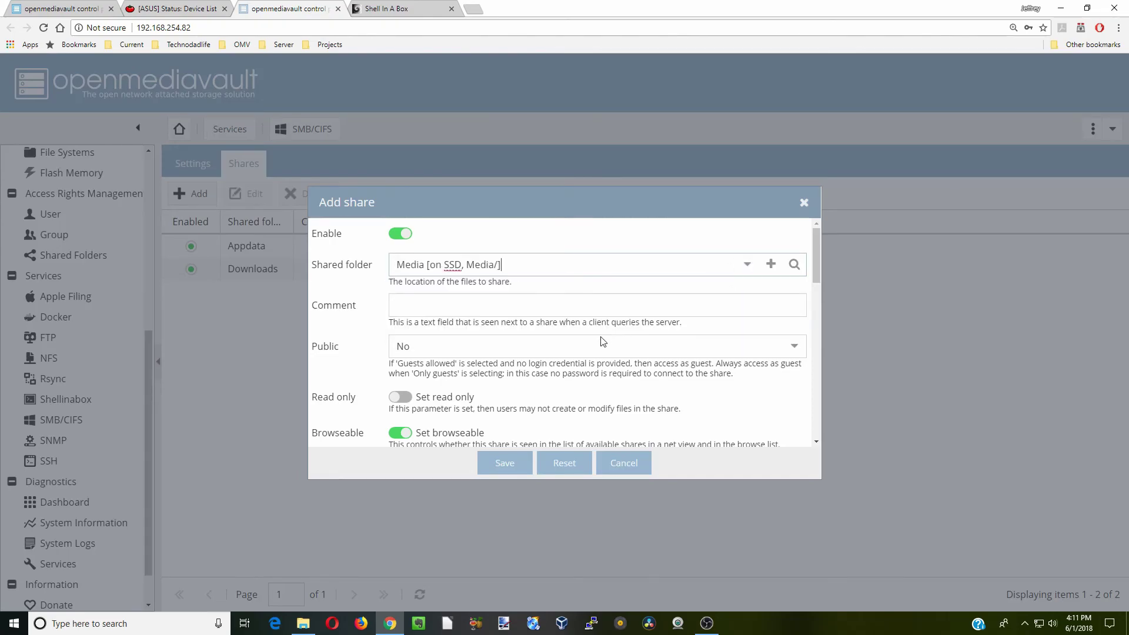
pyautogui.click(584, 348)
pyautogui.click(535, 393)
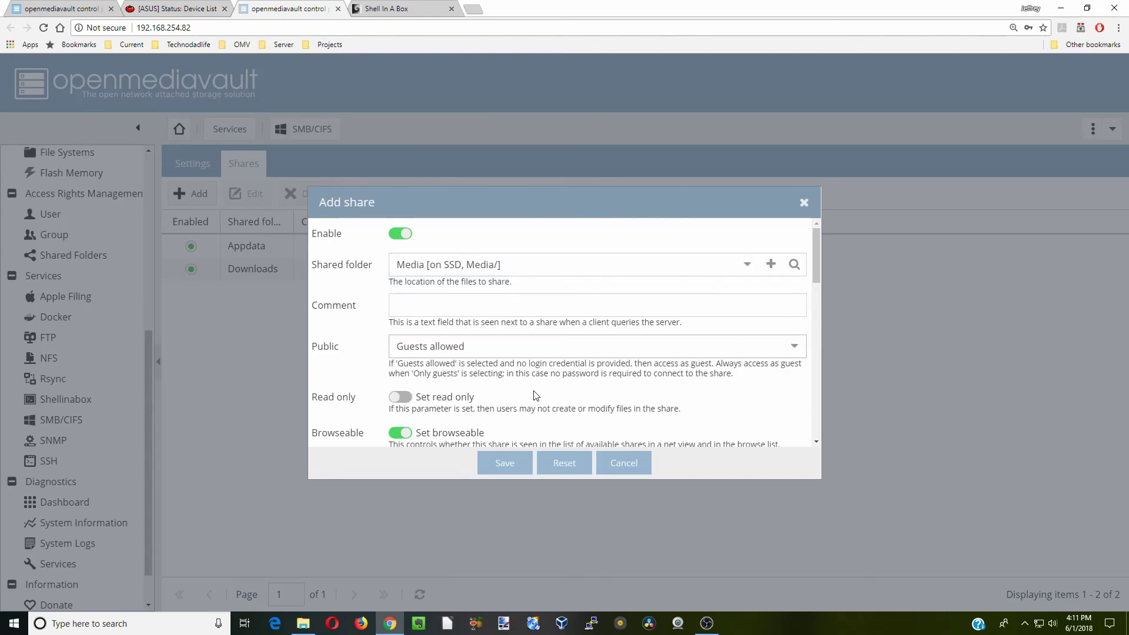
pyautogui.scroll(-3, 536, 397)
pyautogui.click(406, 338)
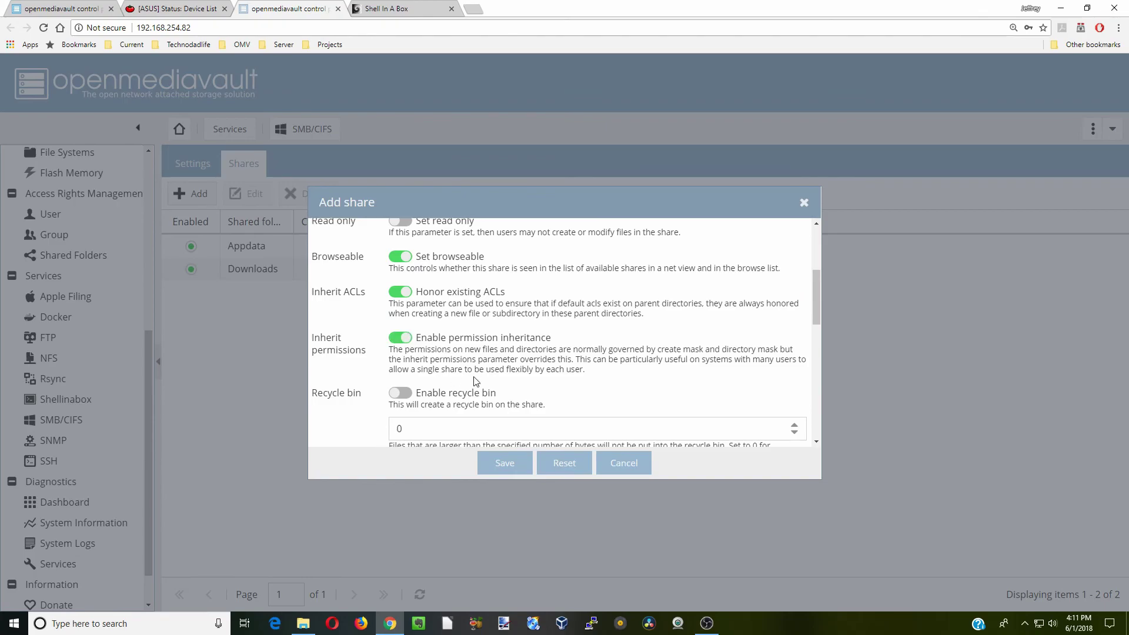
pyautogui.click(504, 463)
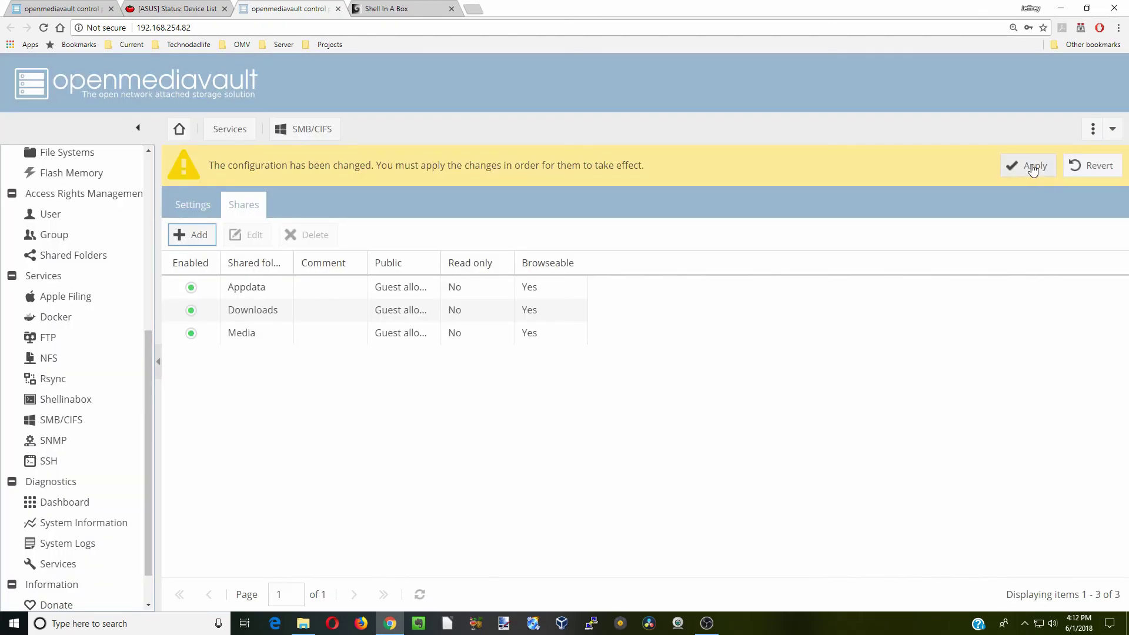
pyautogui.click(1029, 166)
pyautogui.click(535, 372)
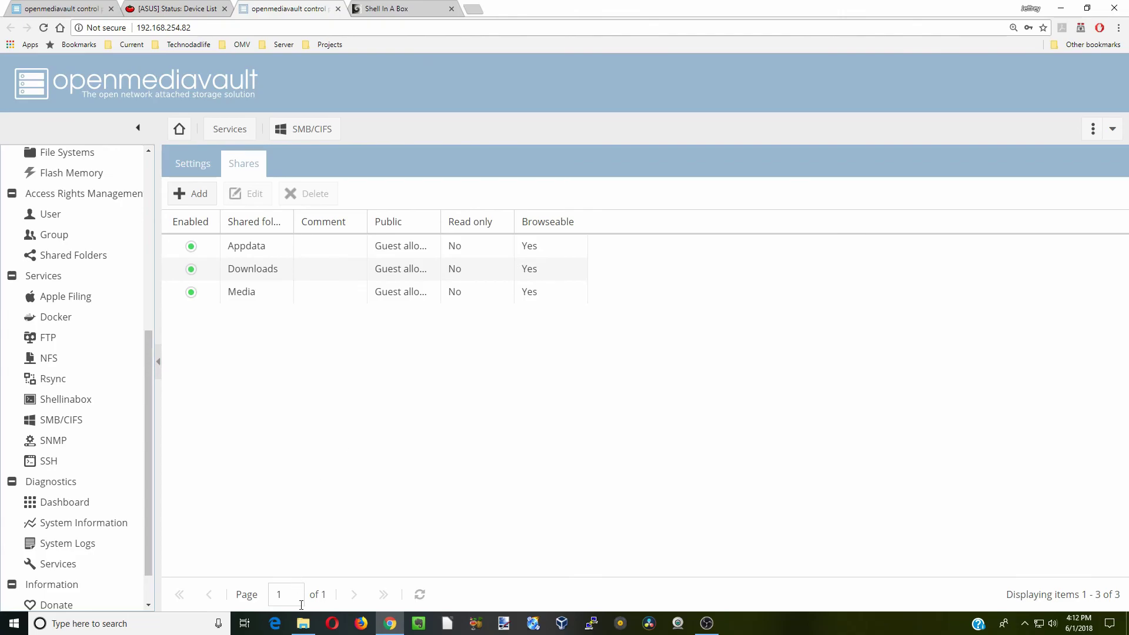
# Browse Network to RASPBERRYPI and open its Media share
pyautogui.click(305, 631)
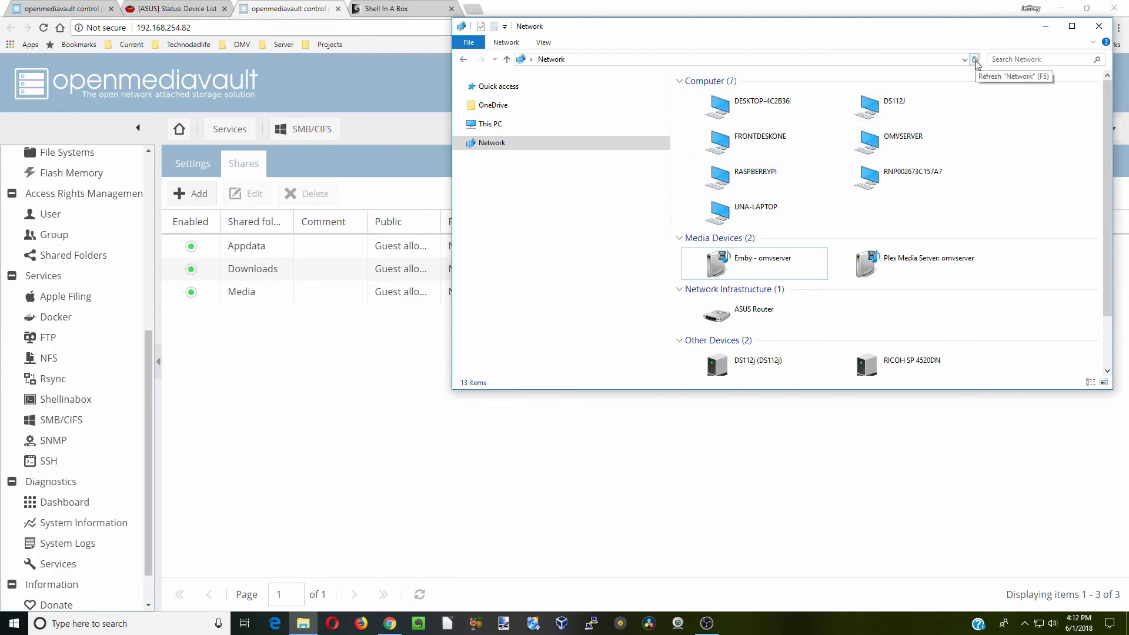
pyautogui.doubleClick(745, 179)
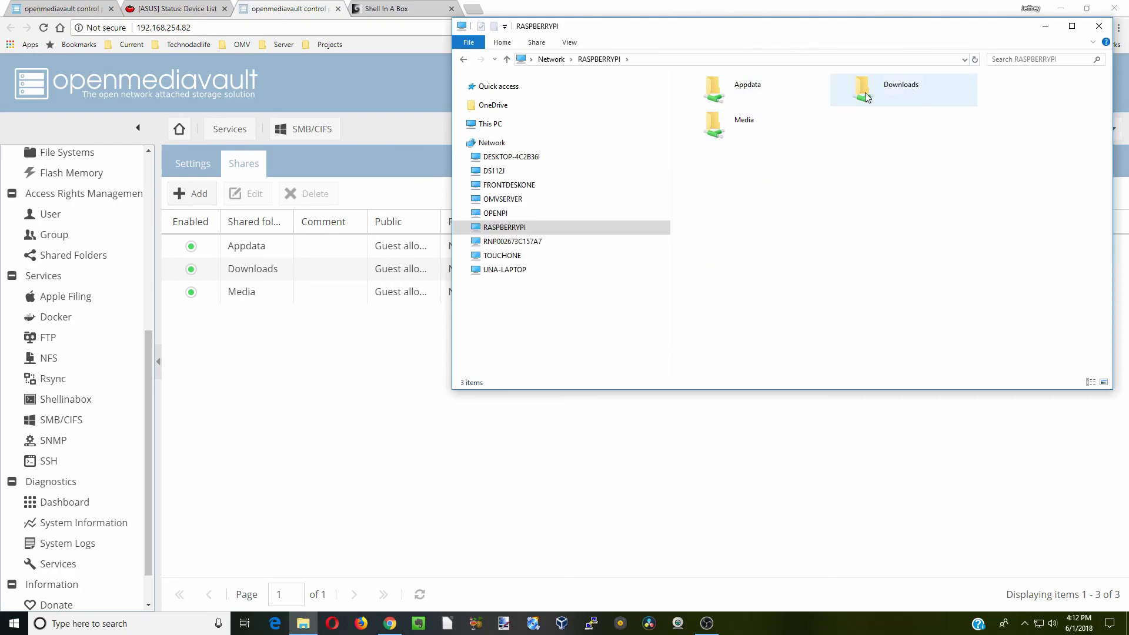
pyautogui.doubleClick(750, 127)
# Create a New folder in Media, then delete it again to test write access
pyautogui.rightClick(746, 131)
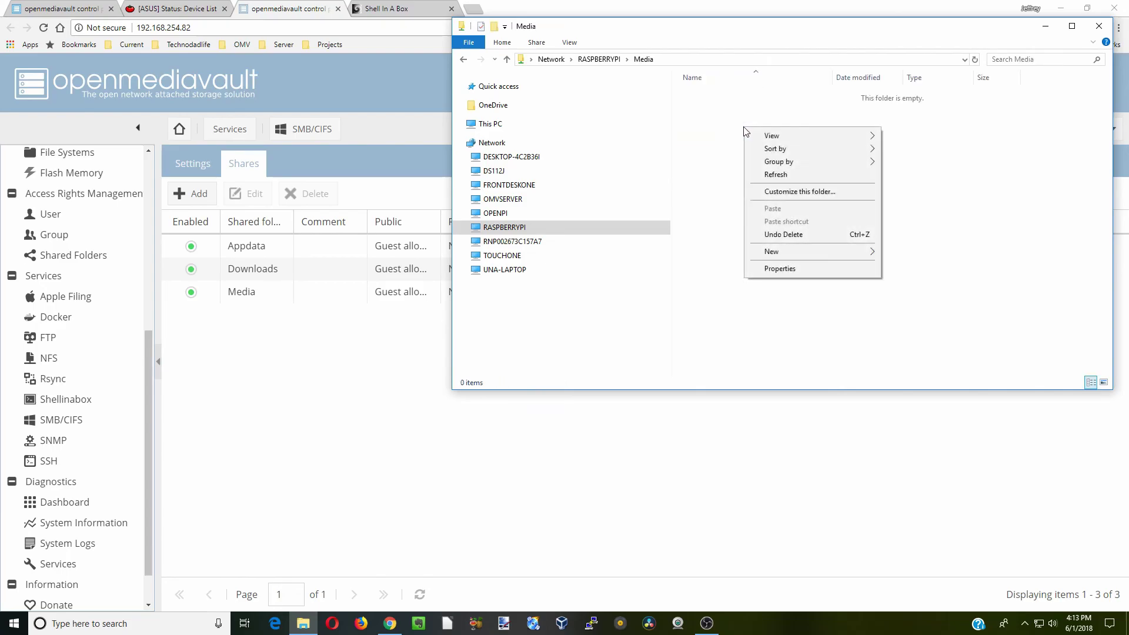
pyautogui.moveTo(872, 259)
pyautogui.click(907, 252)
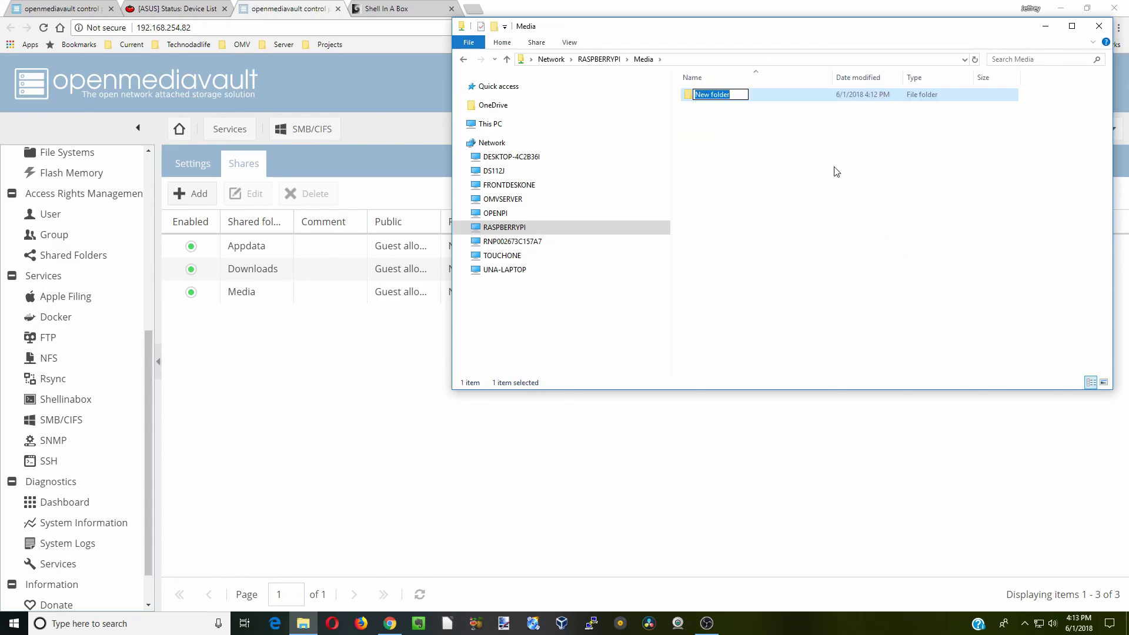
pyautogui.rightClick(771, 98)
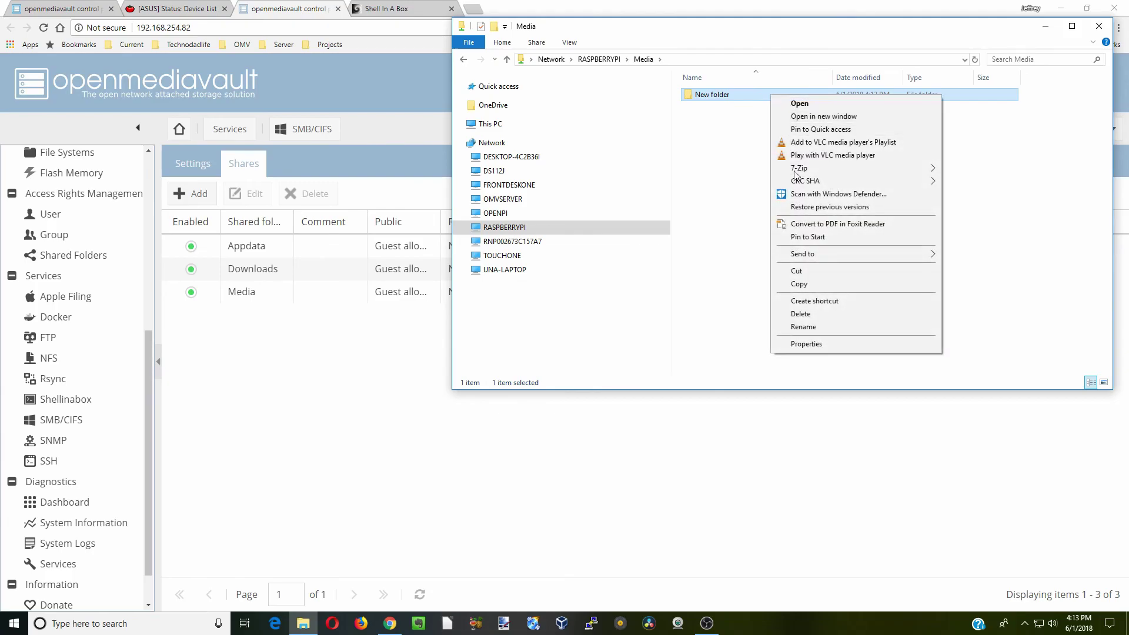
pyautogui.click(816, 314)
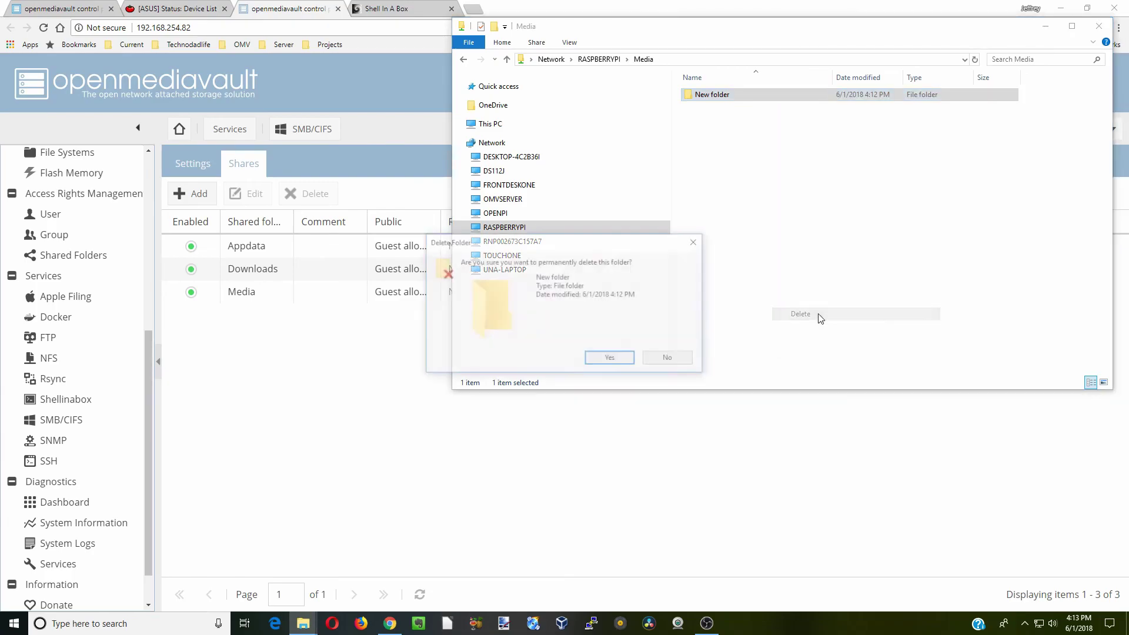
pyautogui.click(610, 359)
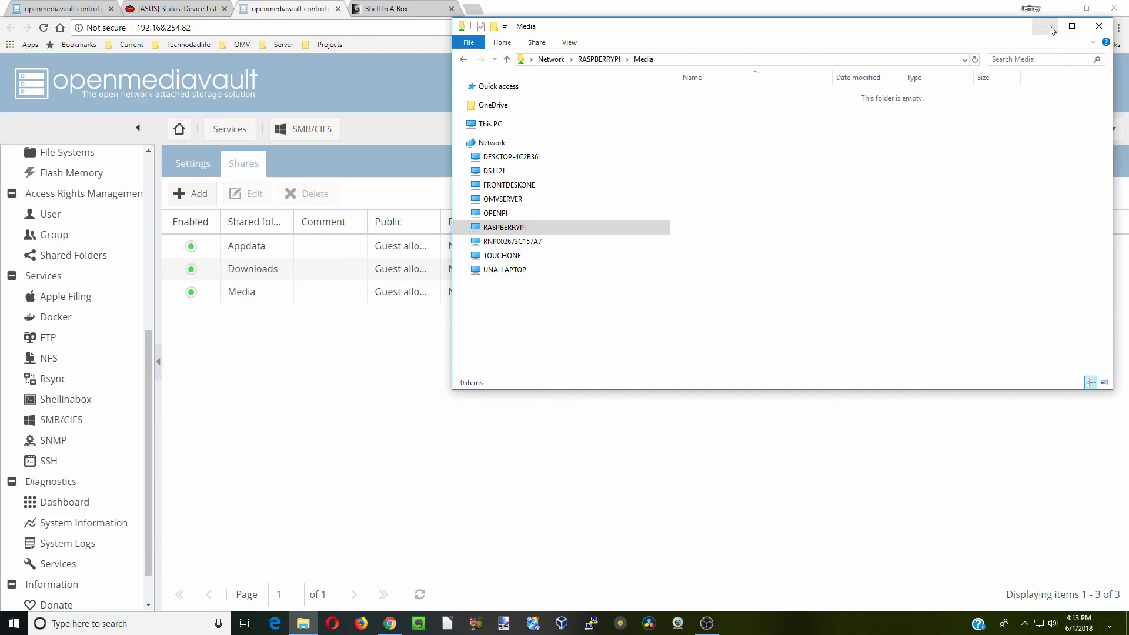
# Minimize File Explorer and scroll openmediavault to show the Appdata, Downloads and Media shares
pyautogui.click(1049, 27)
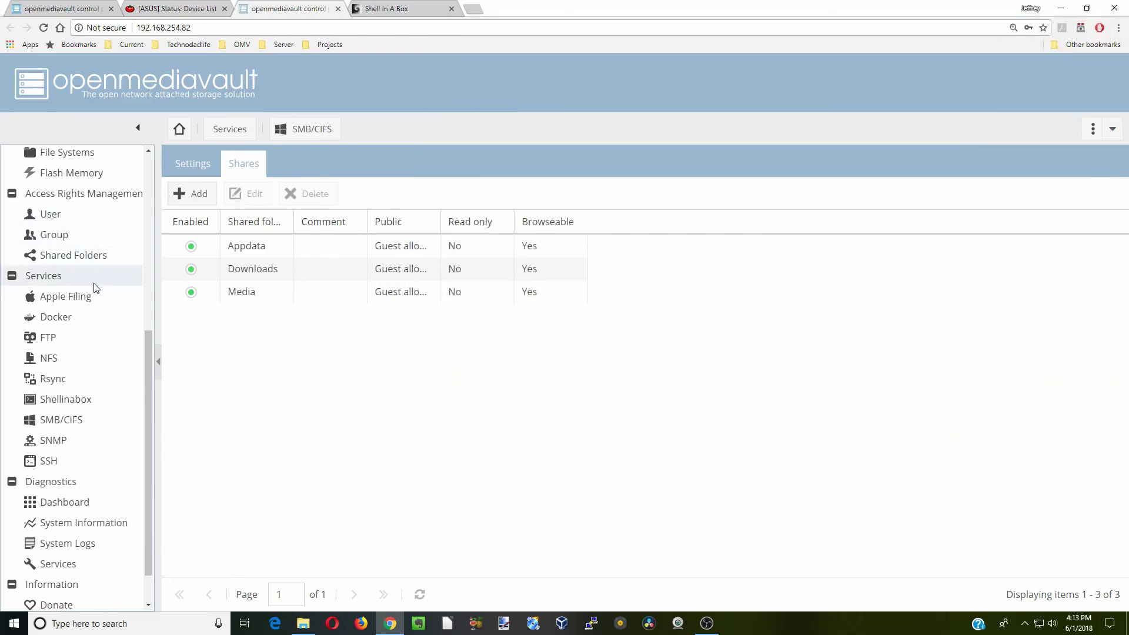
pyautogui.scroll(1, 151, 361)
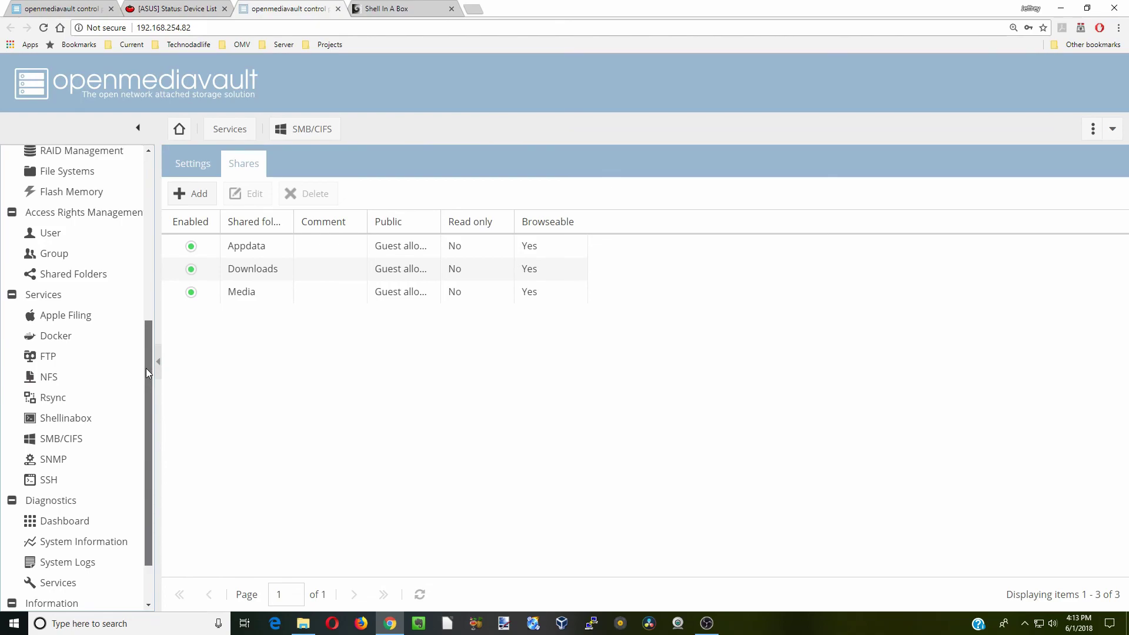
pyautogui.moveTo(147, 373); pyautogui.dragTo(147, 361)
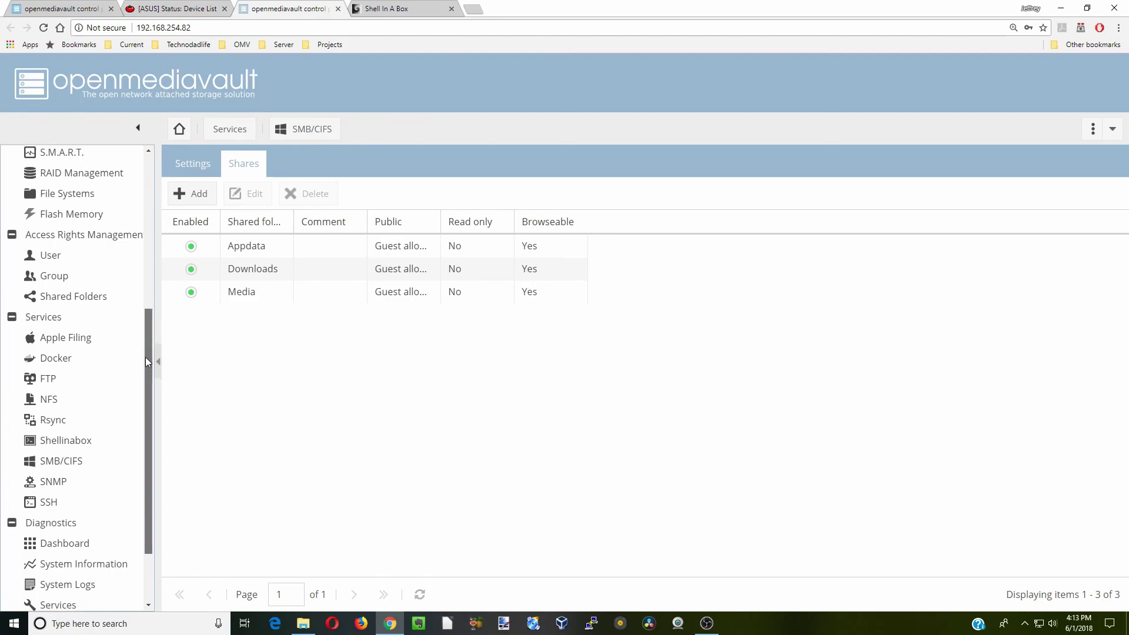